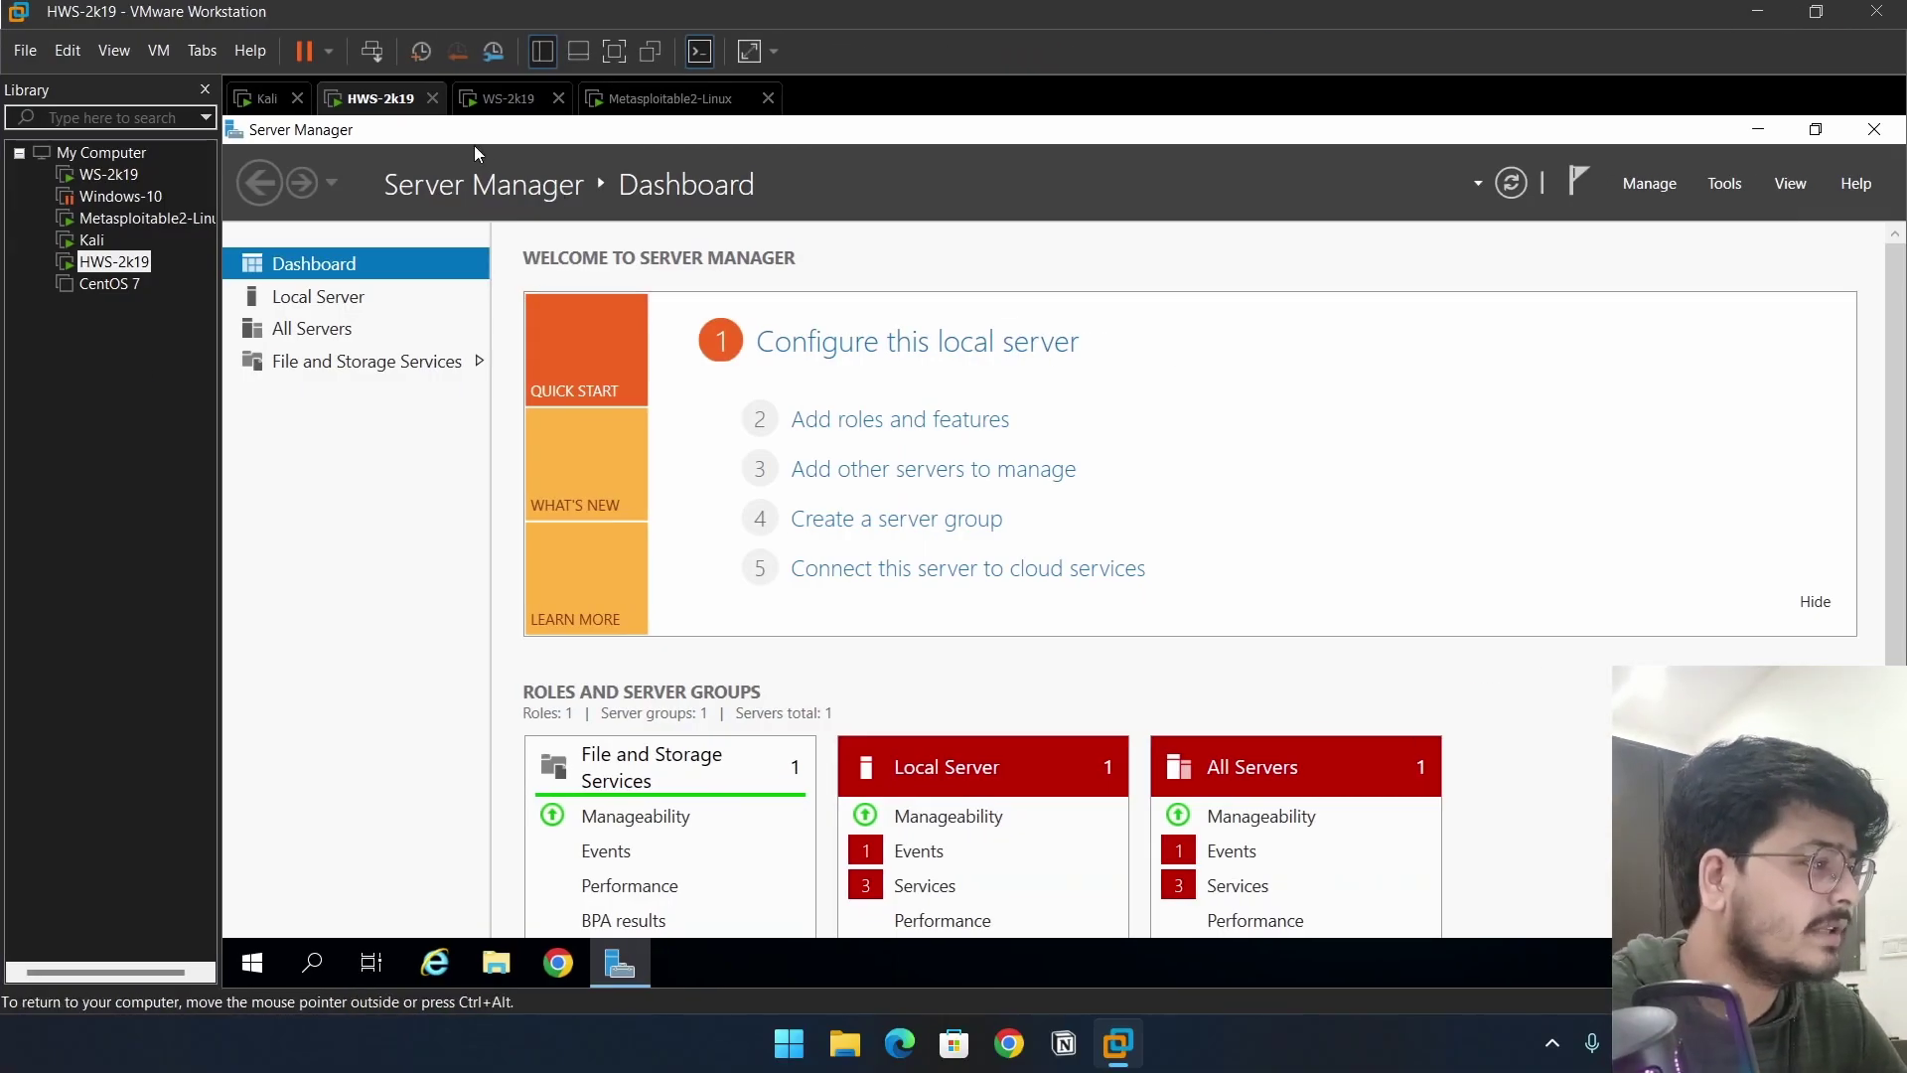
Close Server Manager and rearrange the desktop icons on the HWS-2k19 virtual machine.
drag(474, 139, 485, 222)
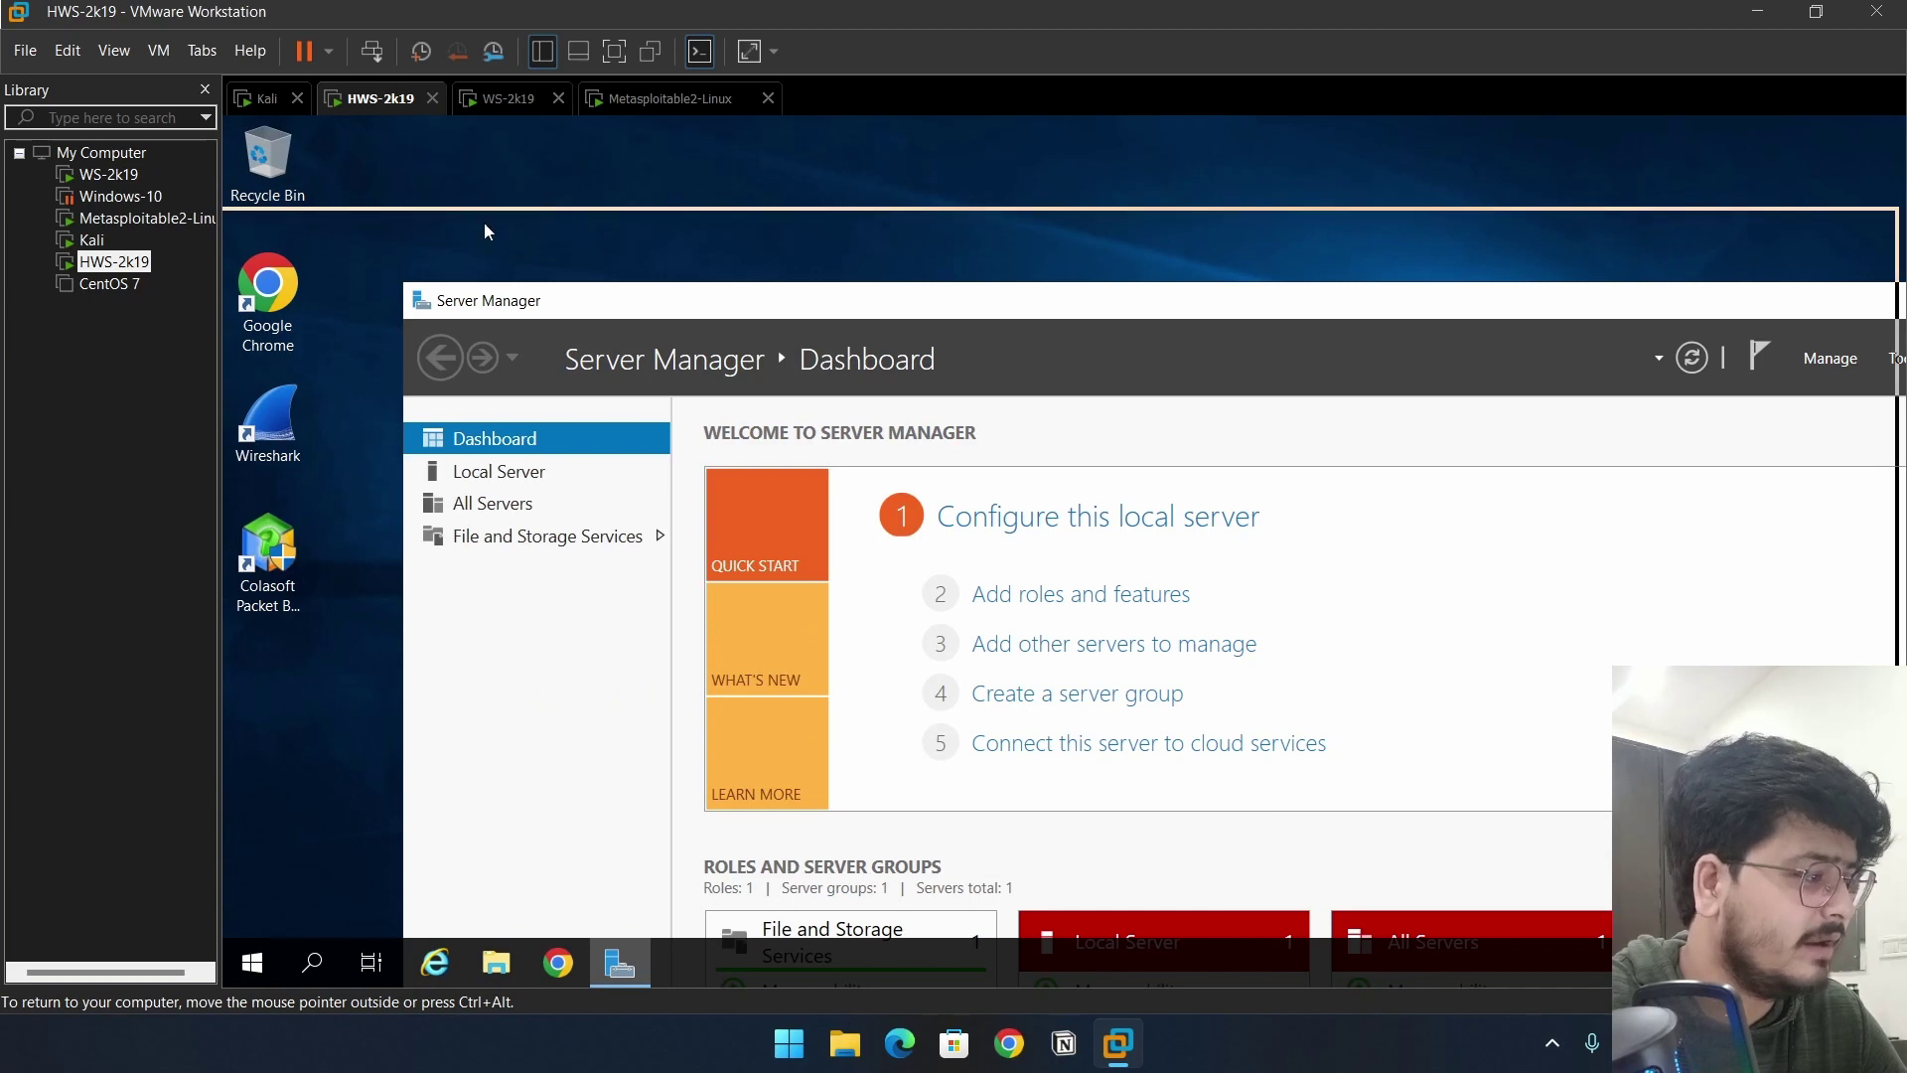
click(1869, 222)
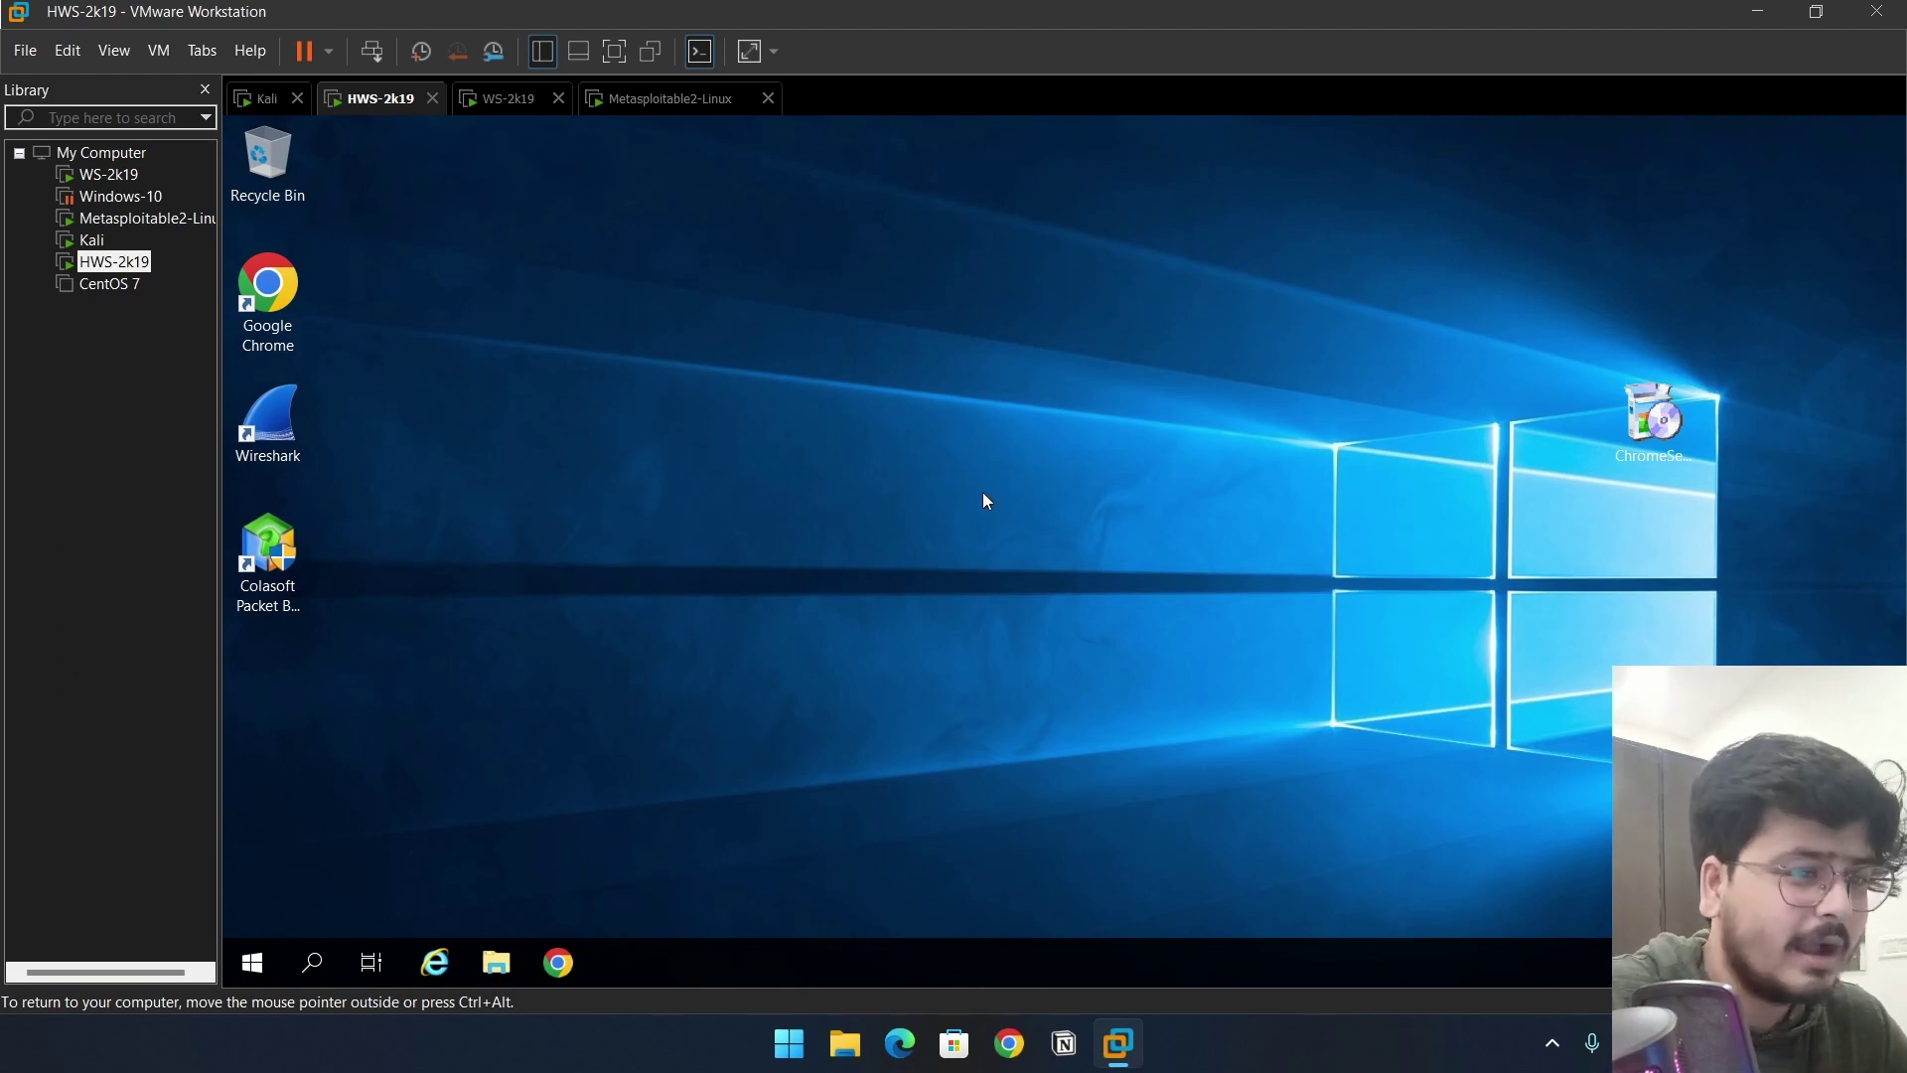
right_click(837, 373)
click(908, 450)
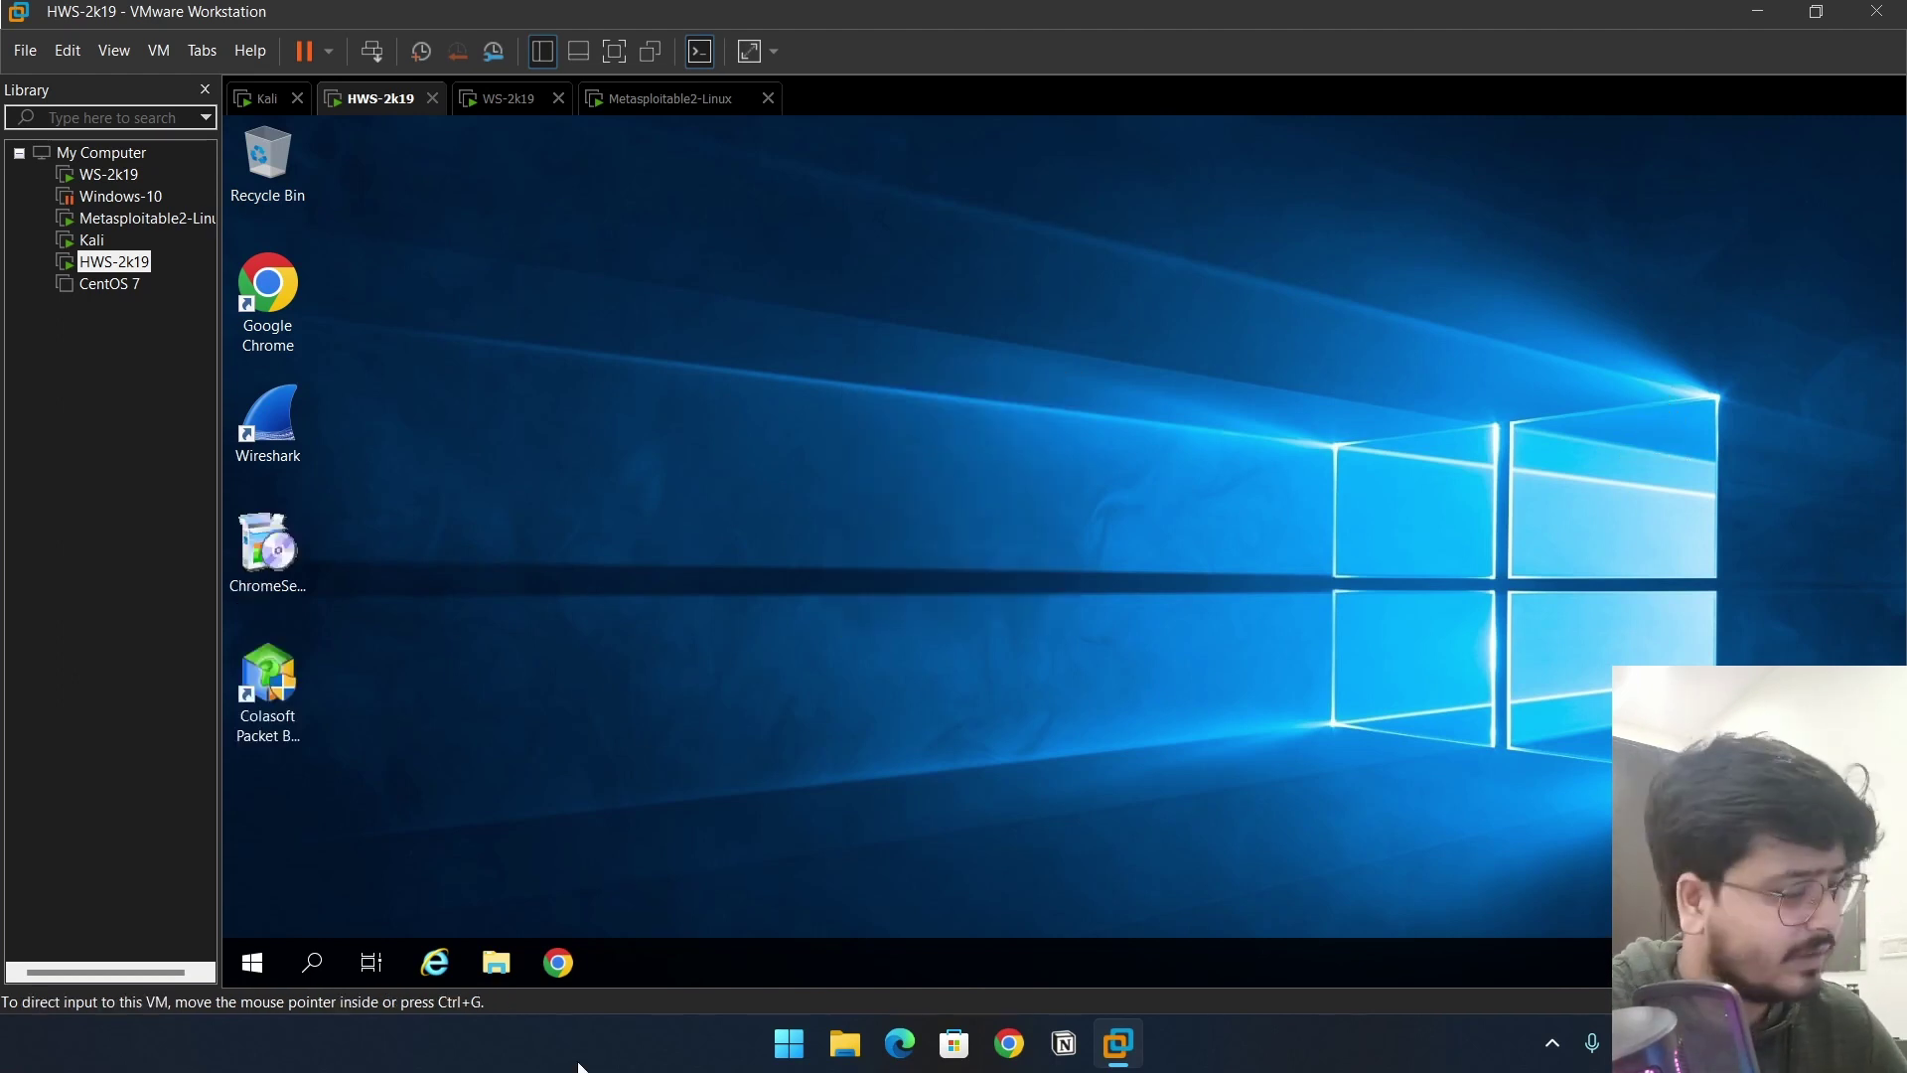
Open Chrome in the virtual machine, search for "angry ip scanner" and open the official angryip.org site.
click(558, 962)
text(an)
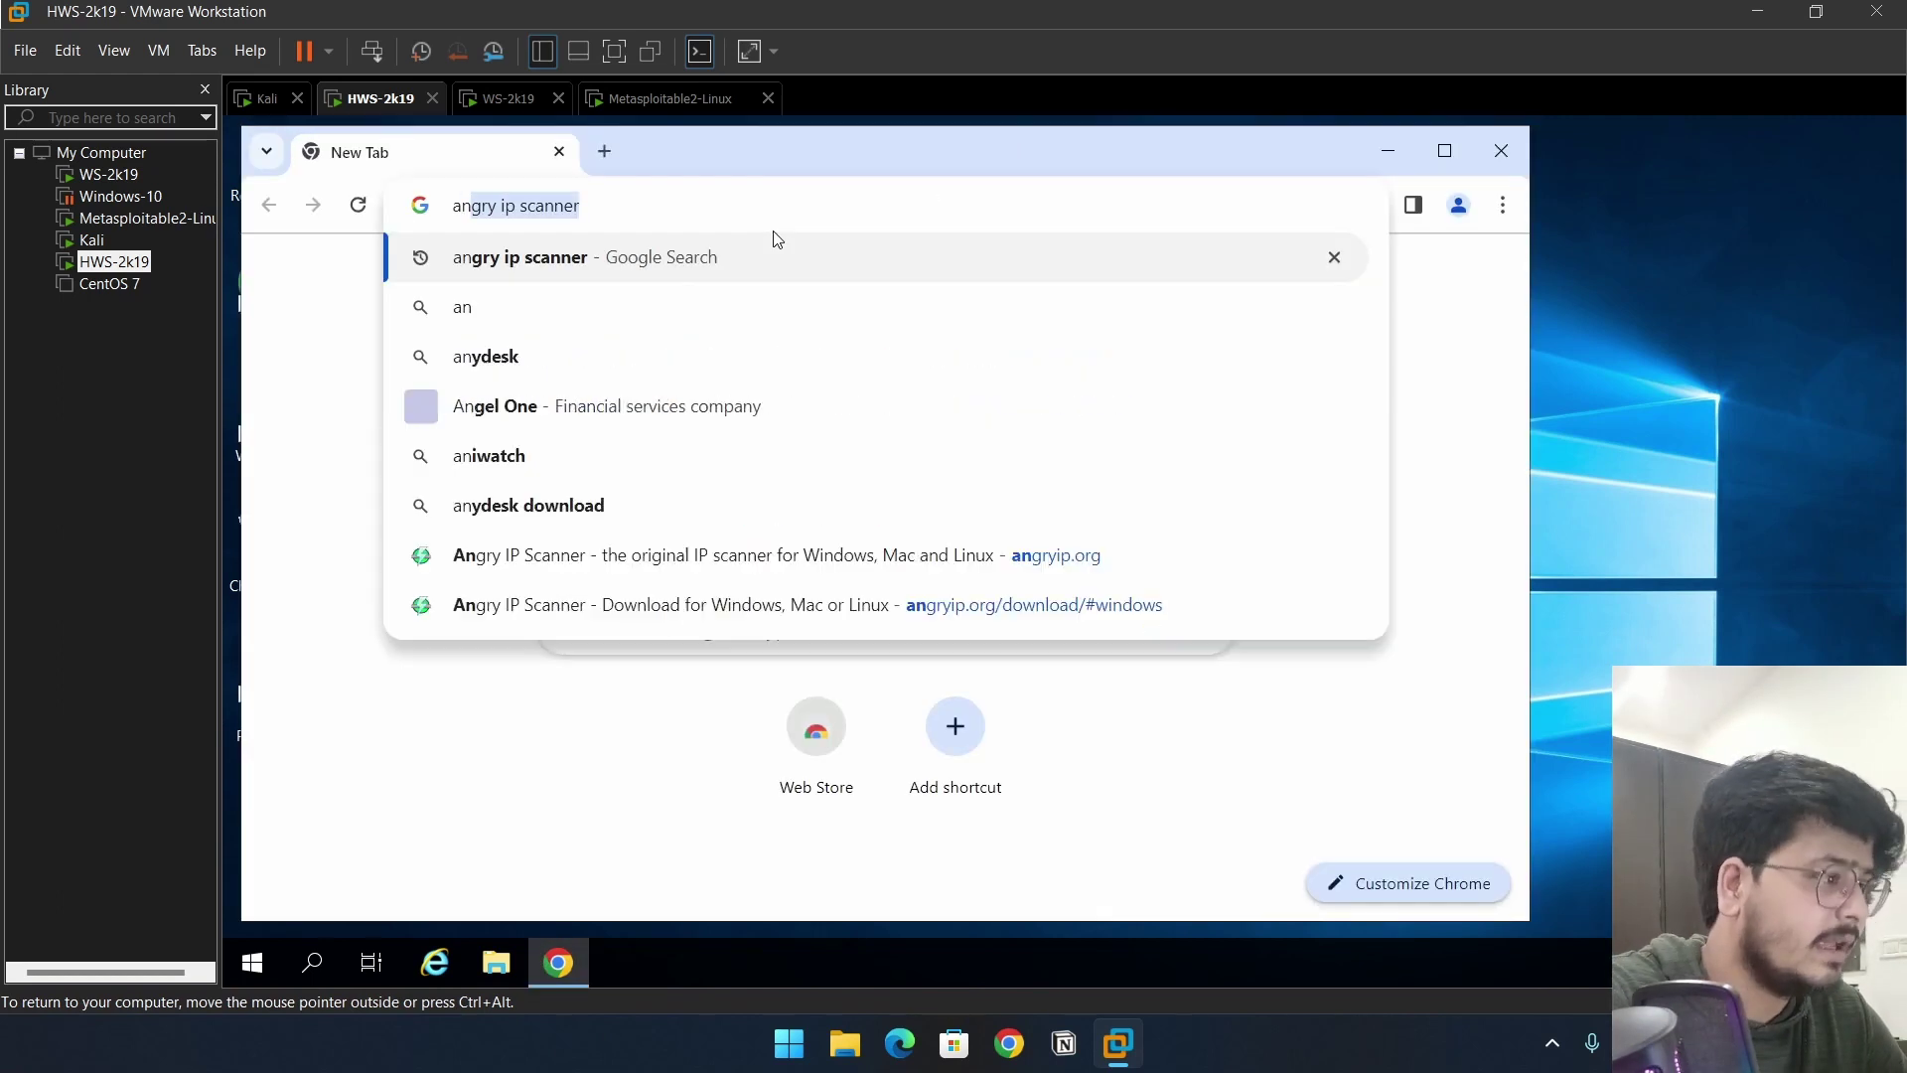
key(Right)
key(Return)
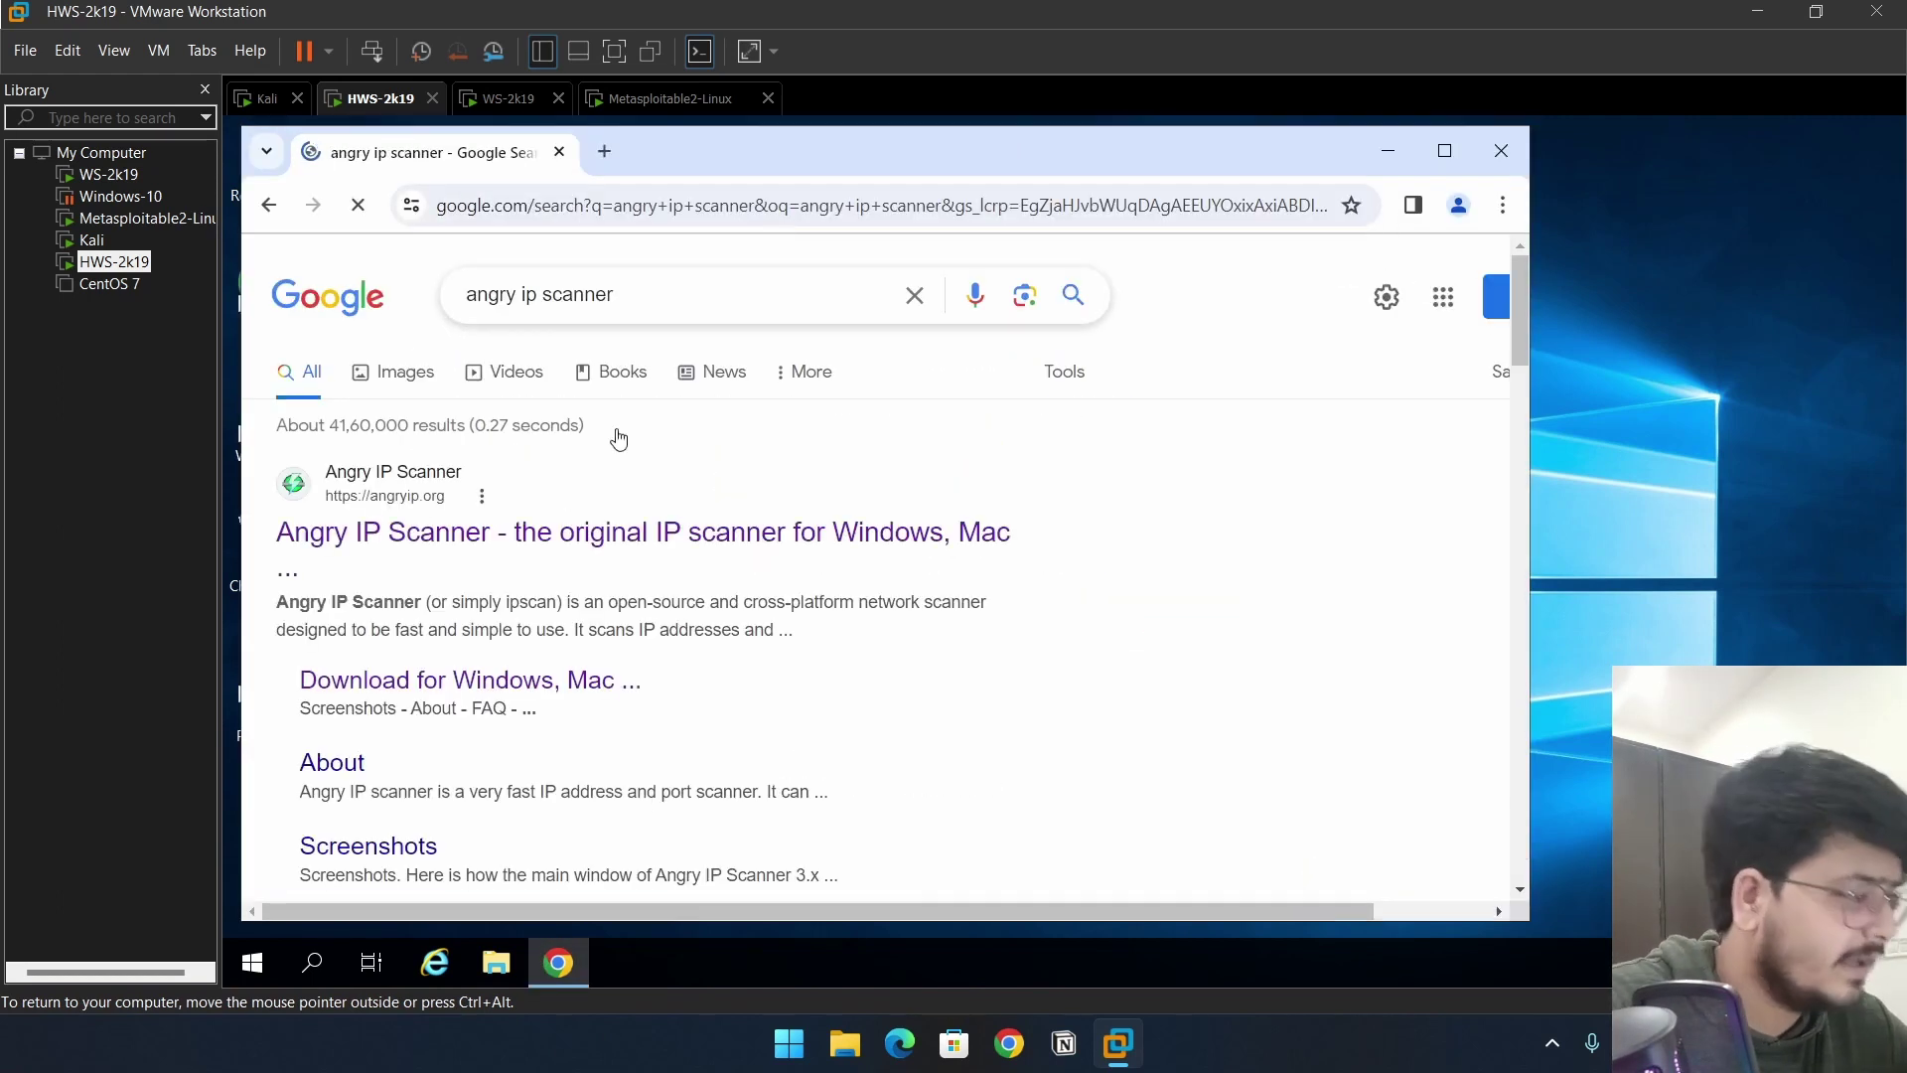
click(564, 533)
Review Angry IP Scanner's feature list, open its download page and examine the Windows installer option.
scroll(860, 690, down, 5)
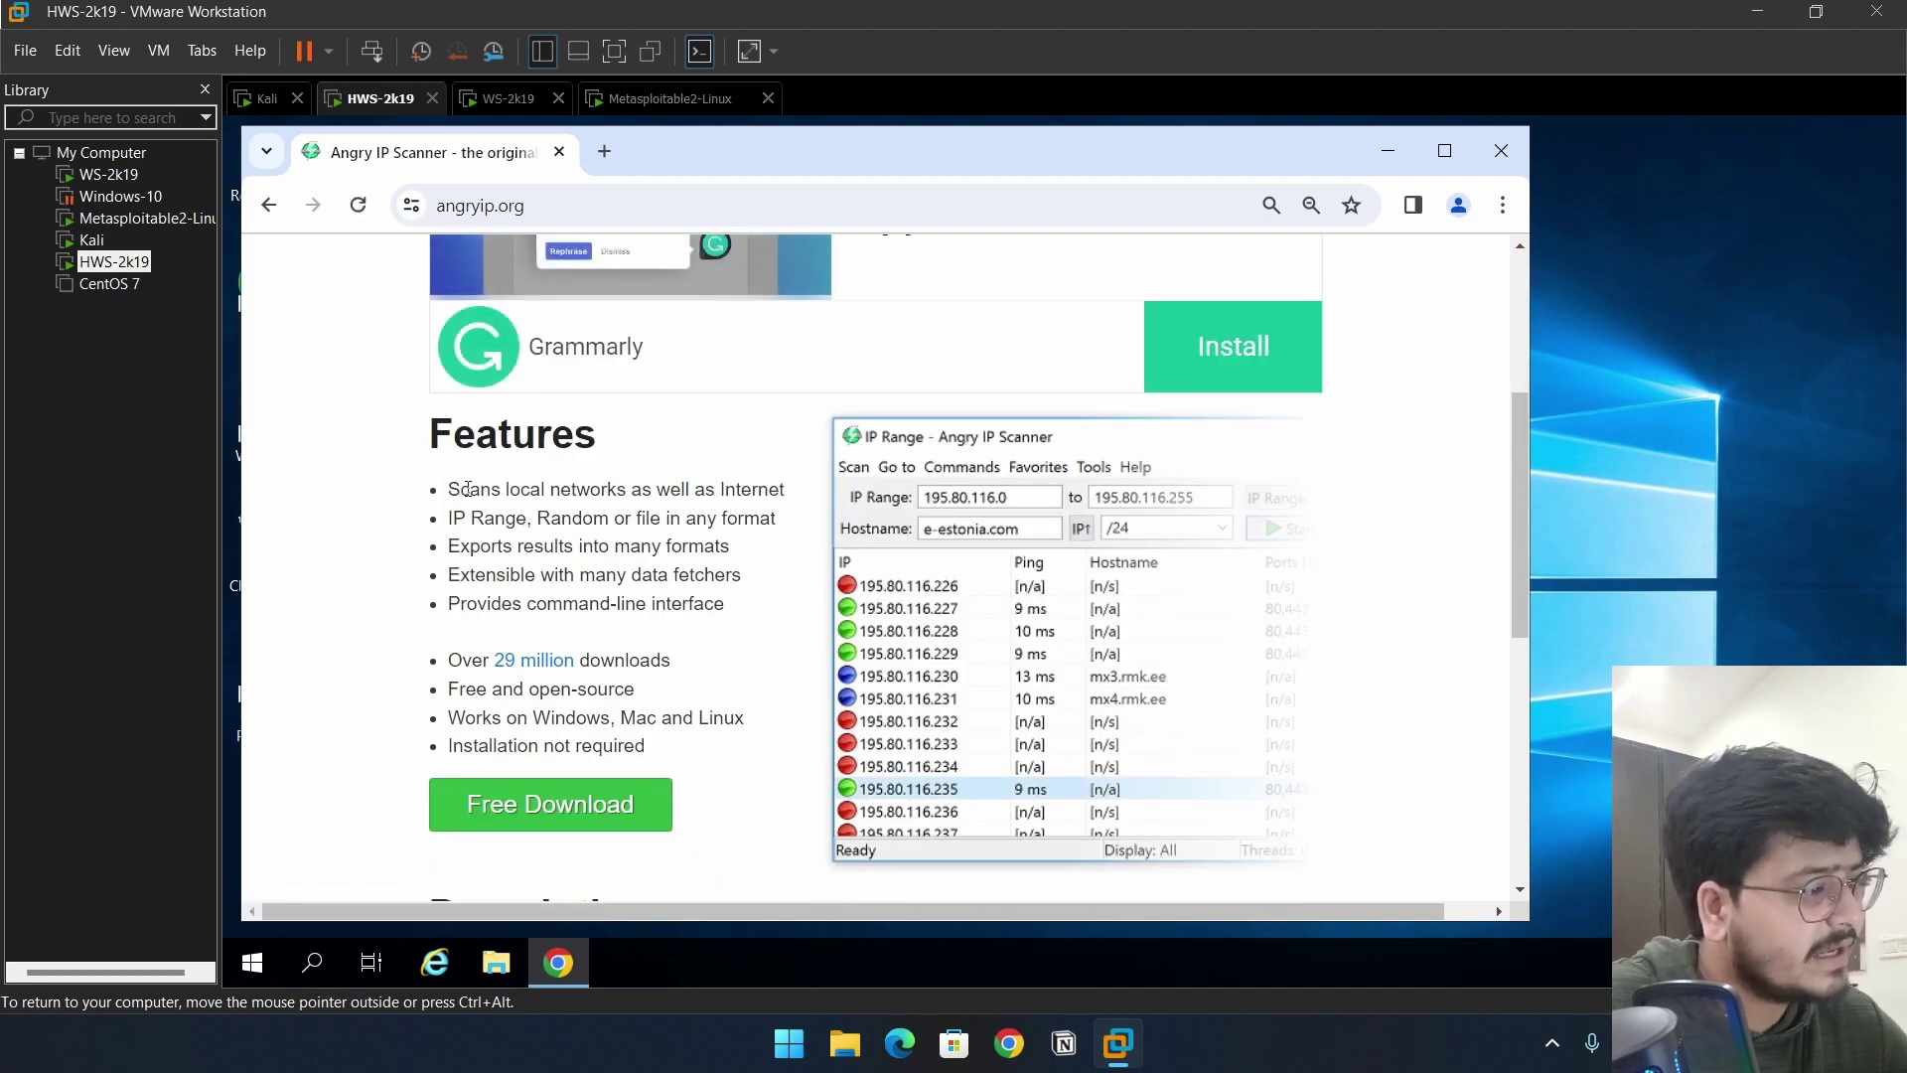
drag(447, 488, 719, 486)
click(719, 487)
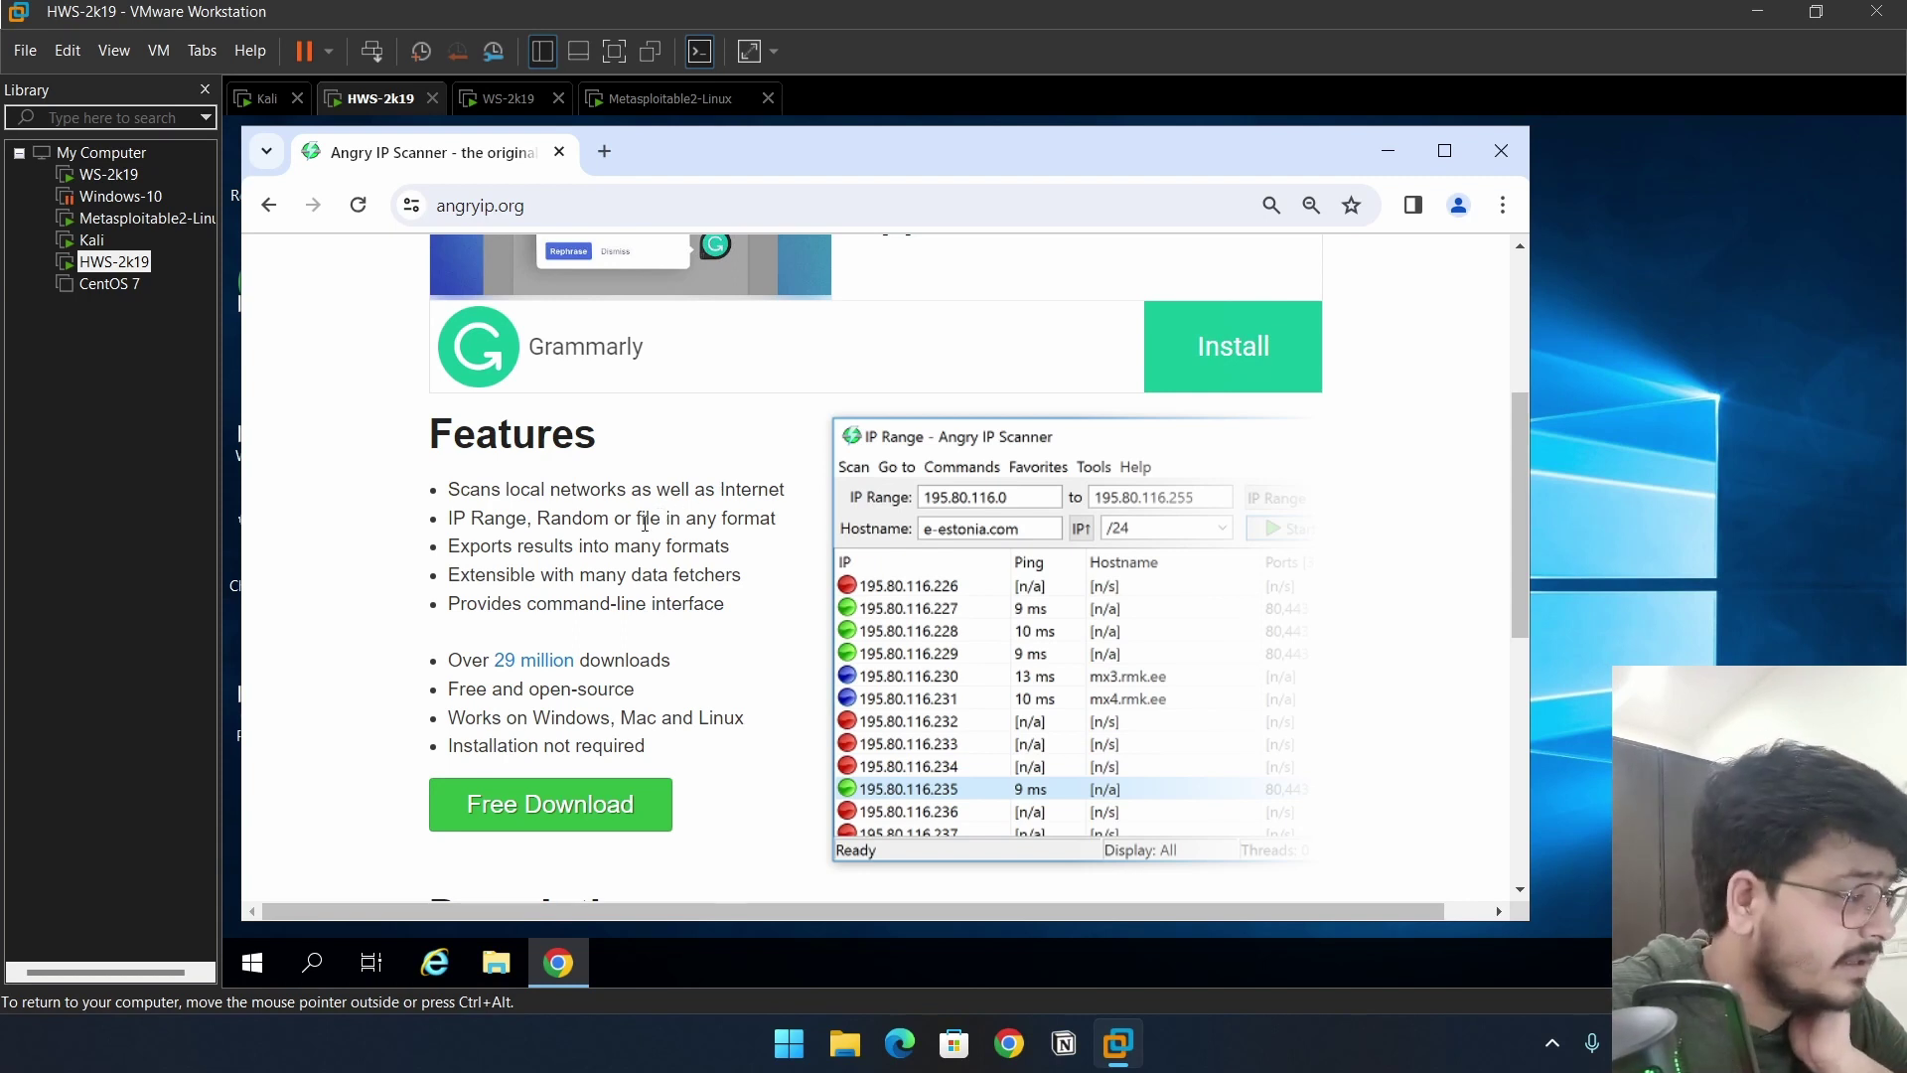
triple_click(644, 522)
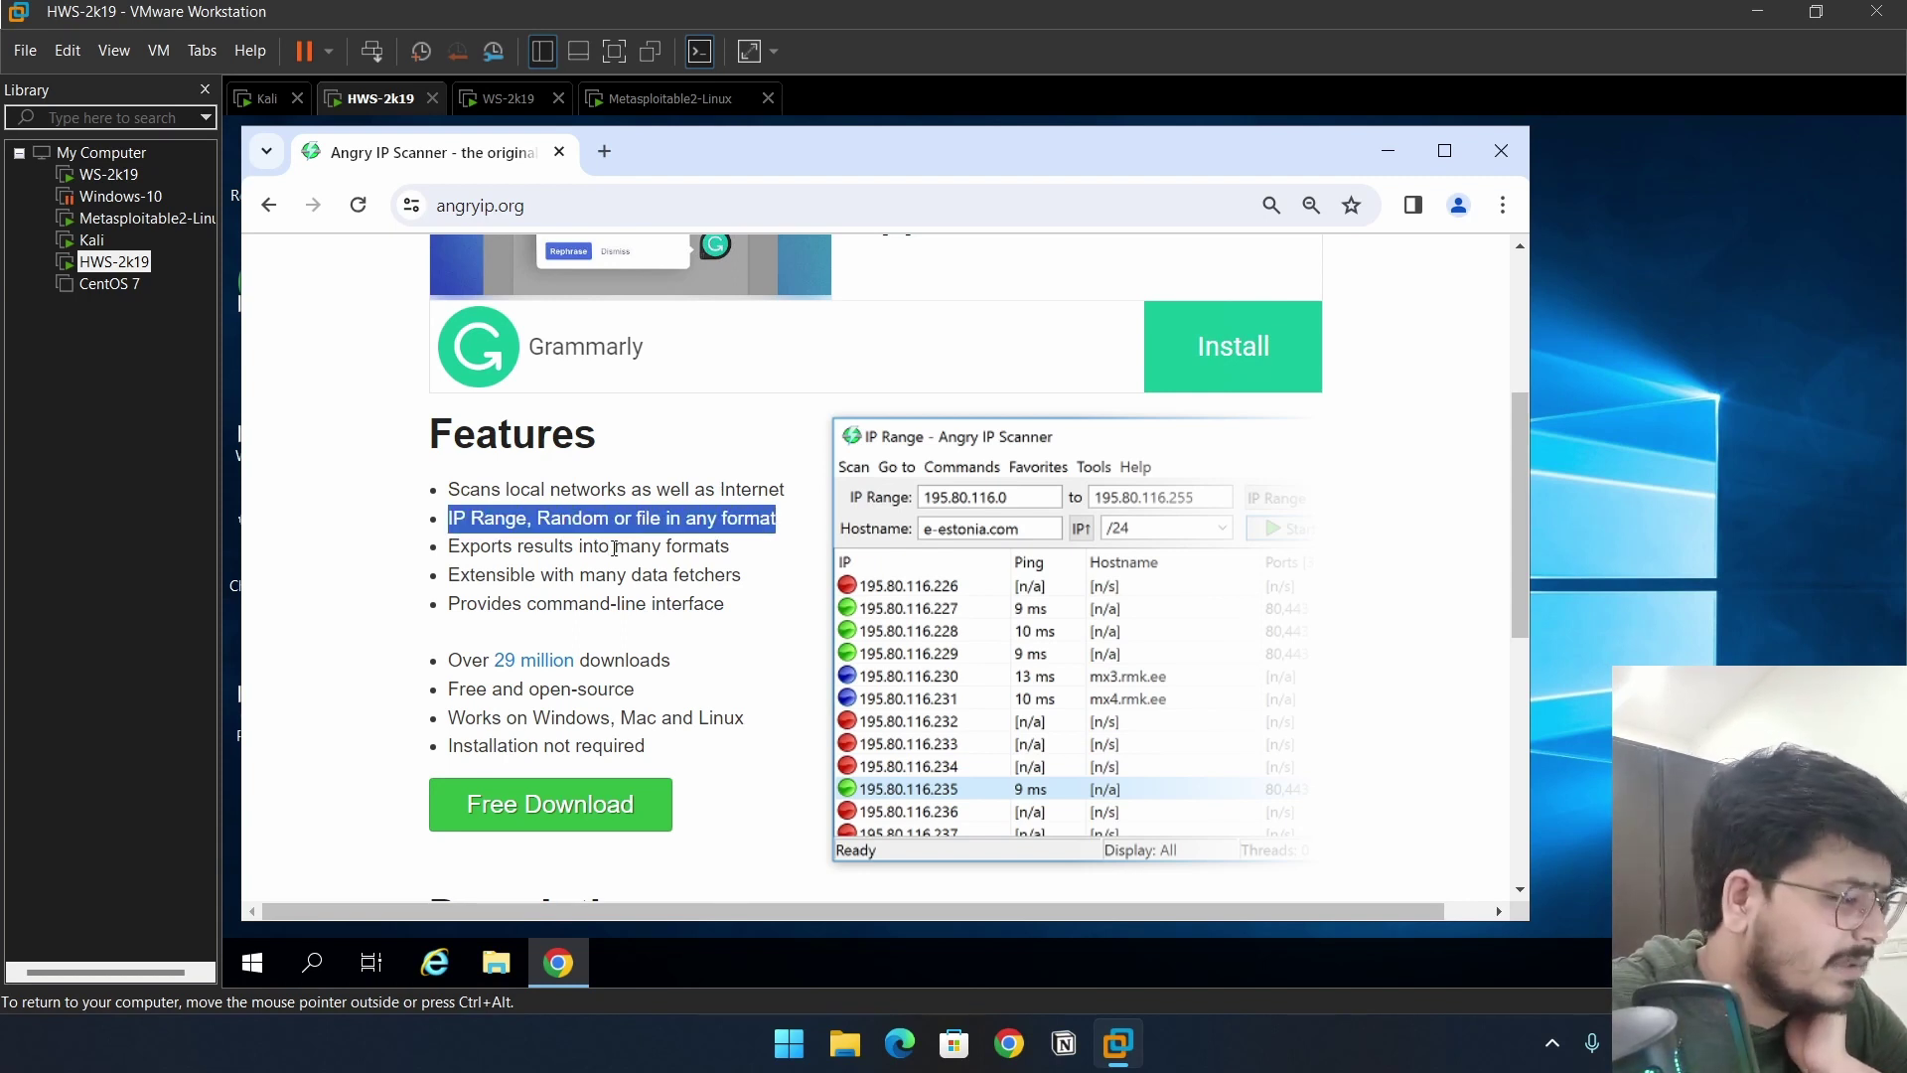
triple_click(615, 547)
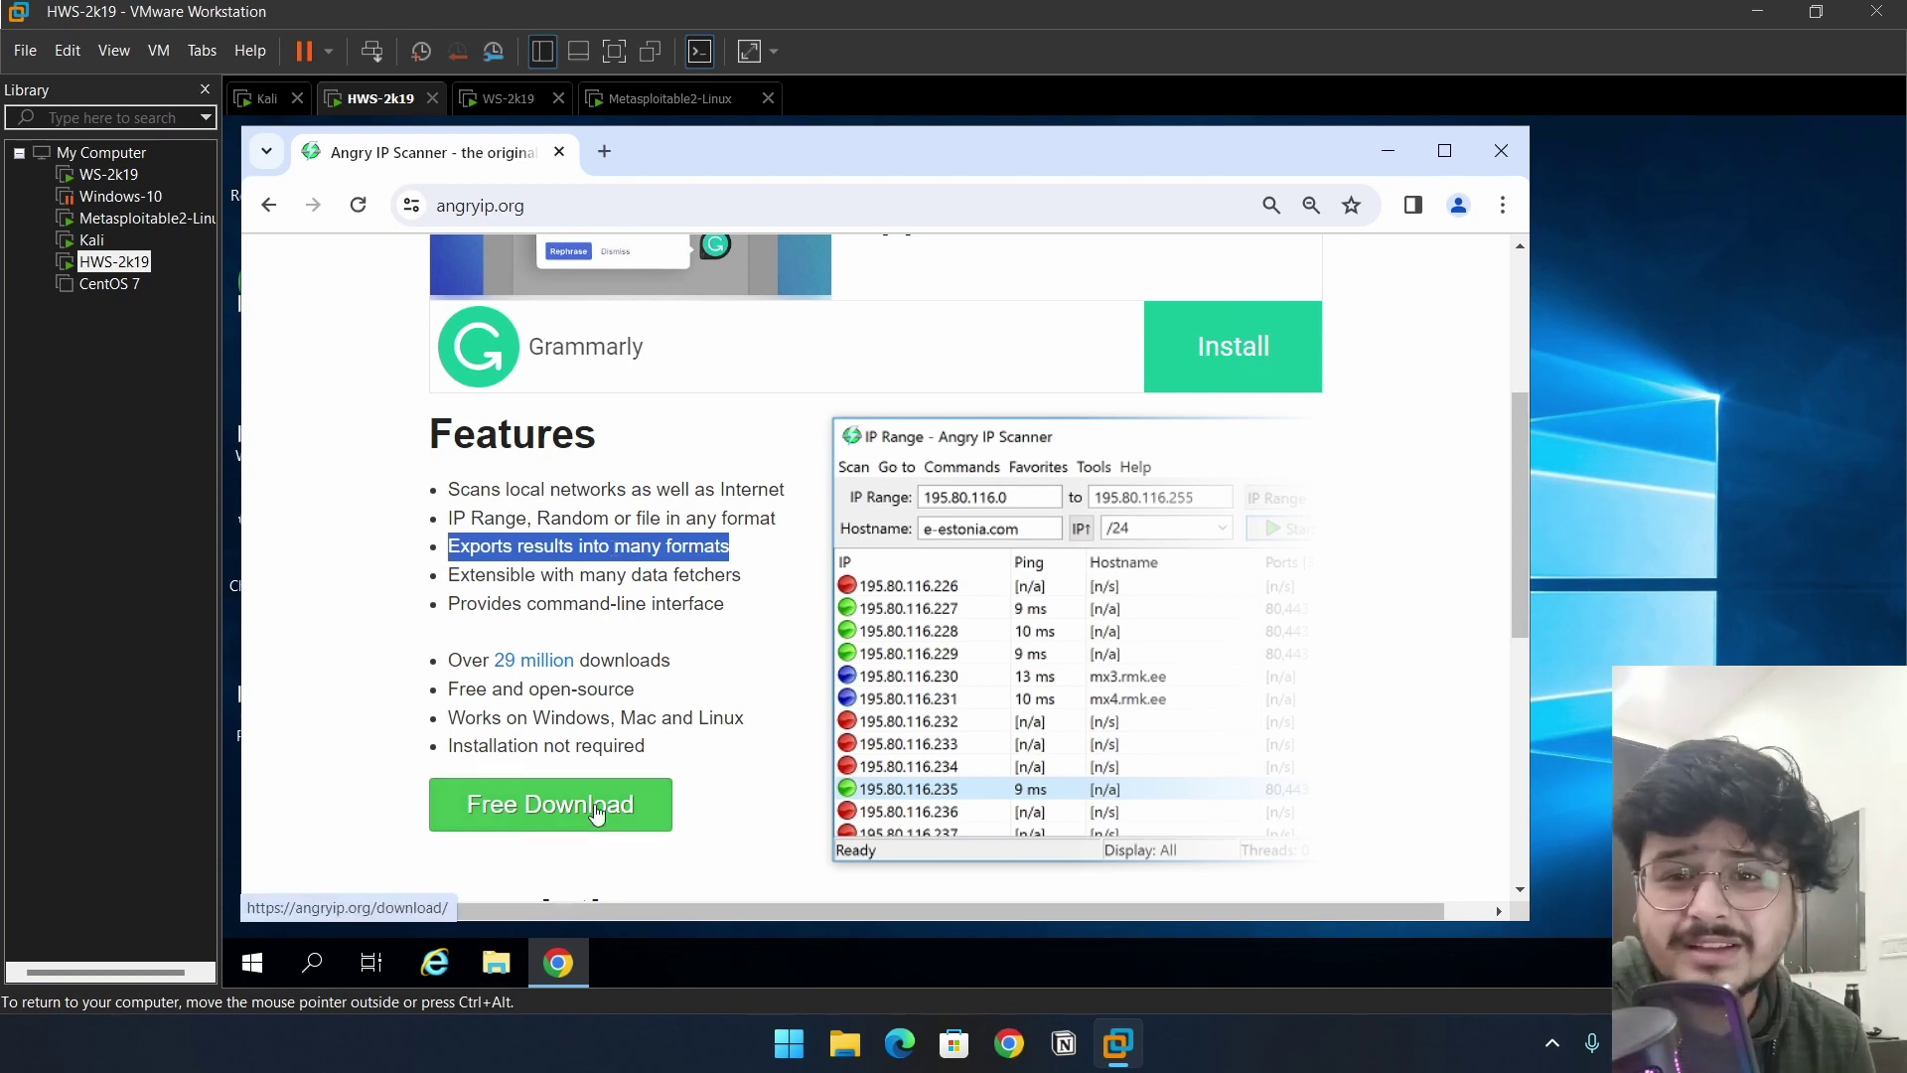
click(596, 815)
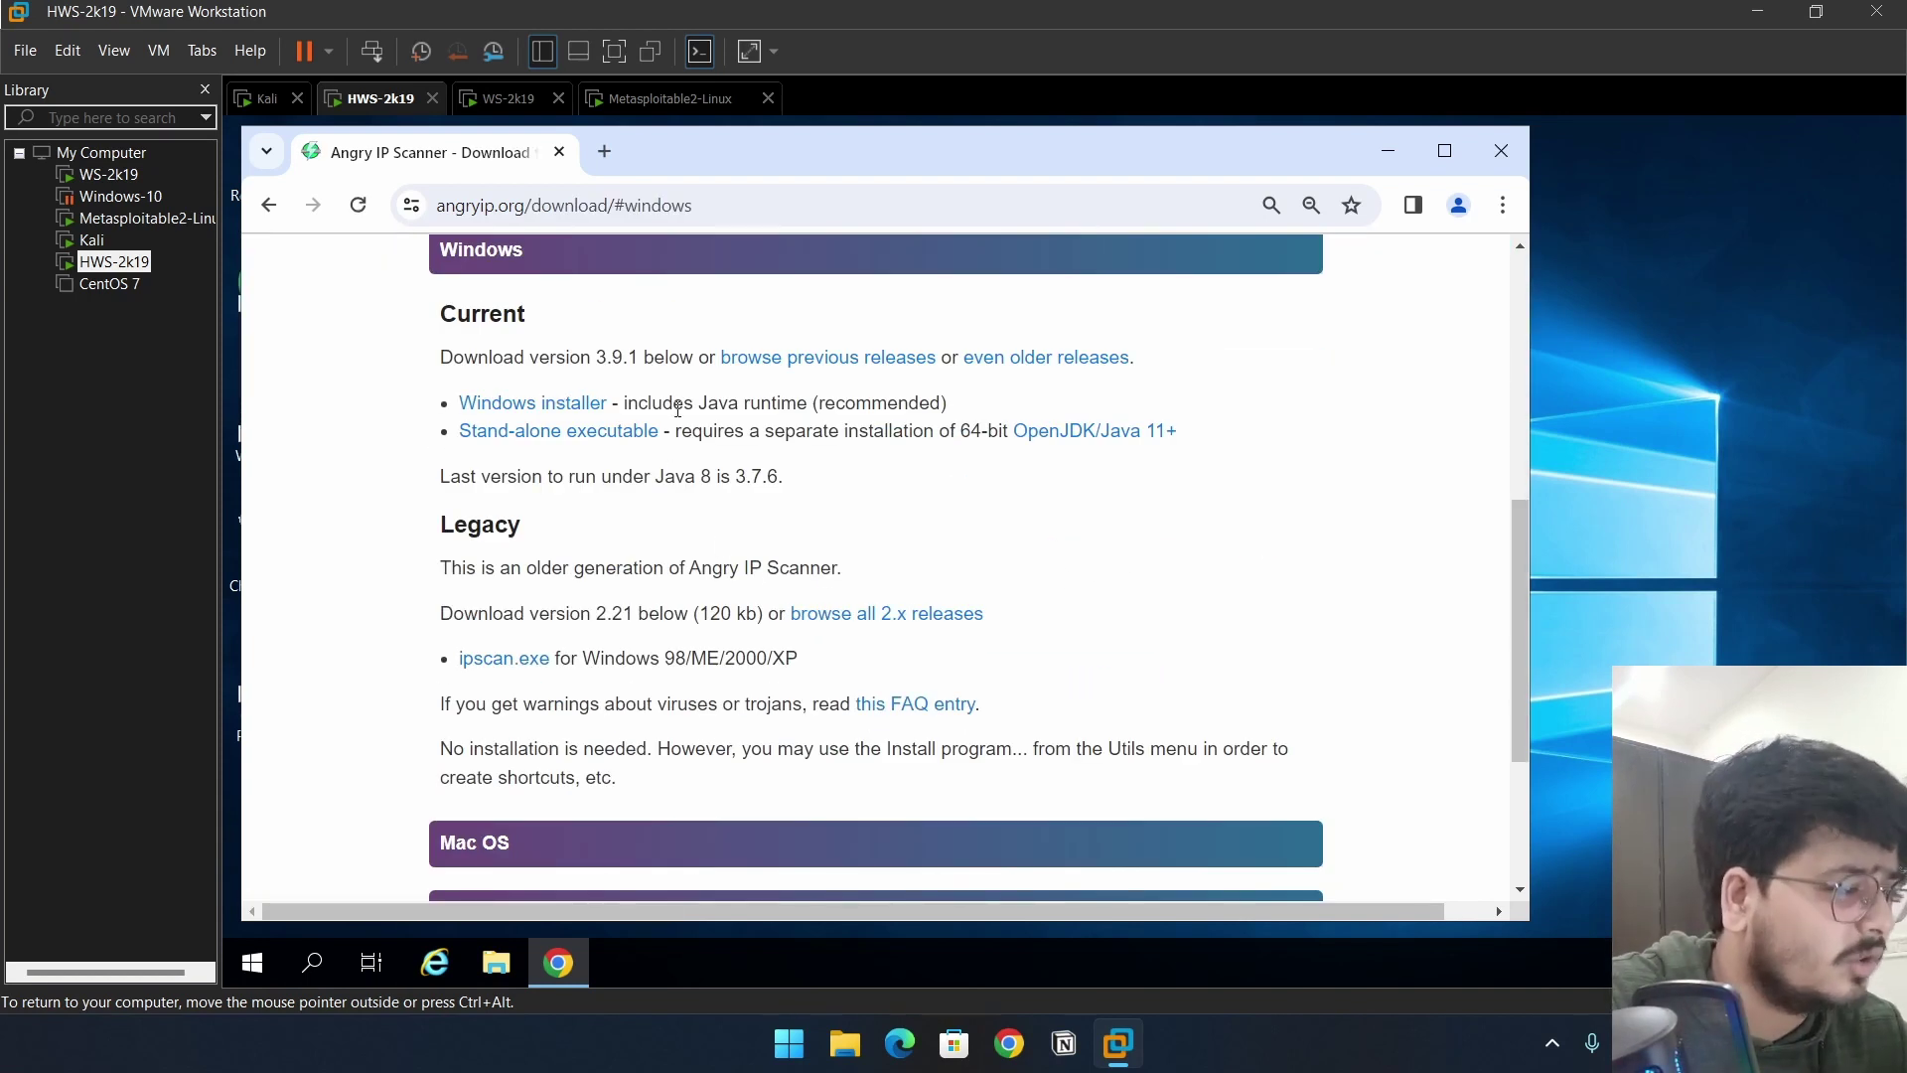
drag(678, 407, 895, 403)
click(894, 400)
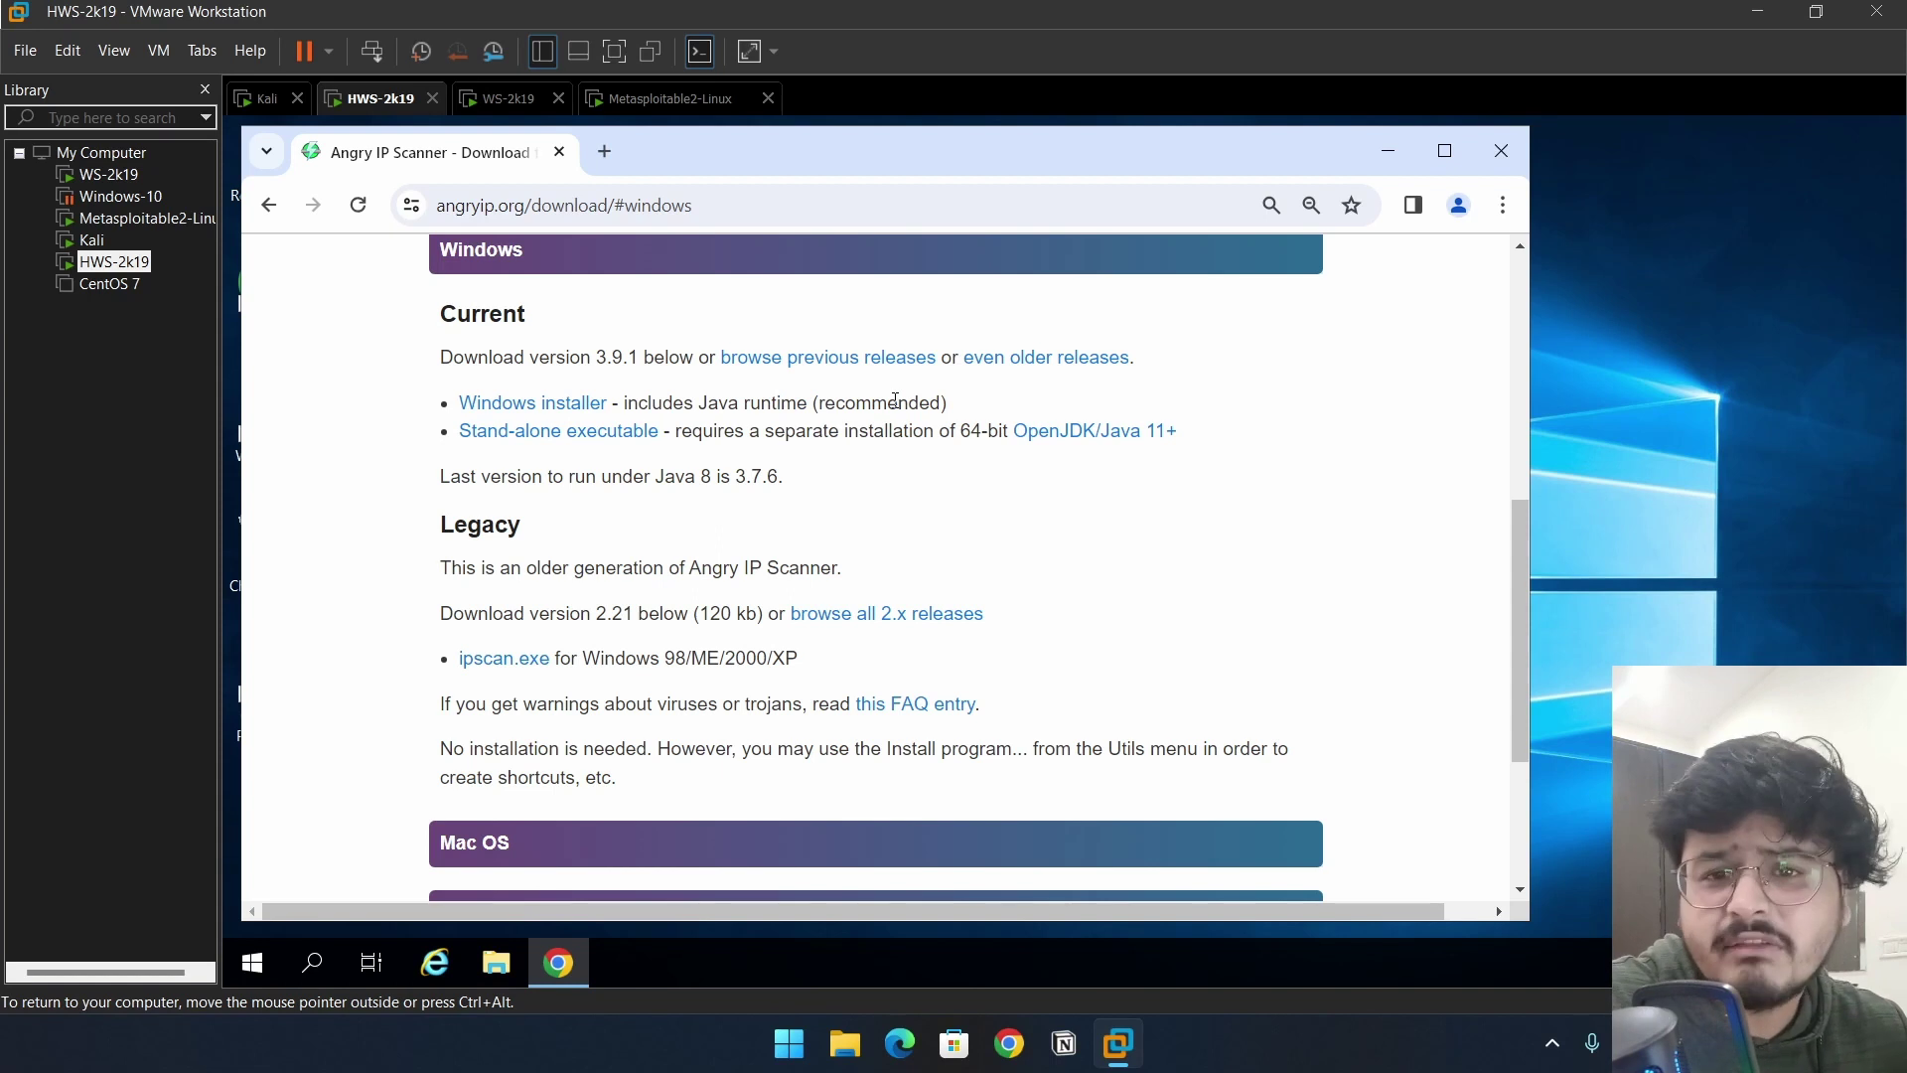
Launch the installed Angry IP Scanner and examine its IP range, hostname and netmask options.
click(254, 968)
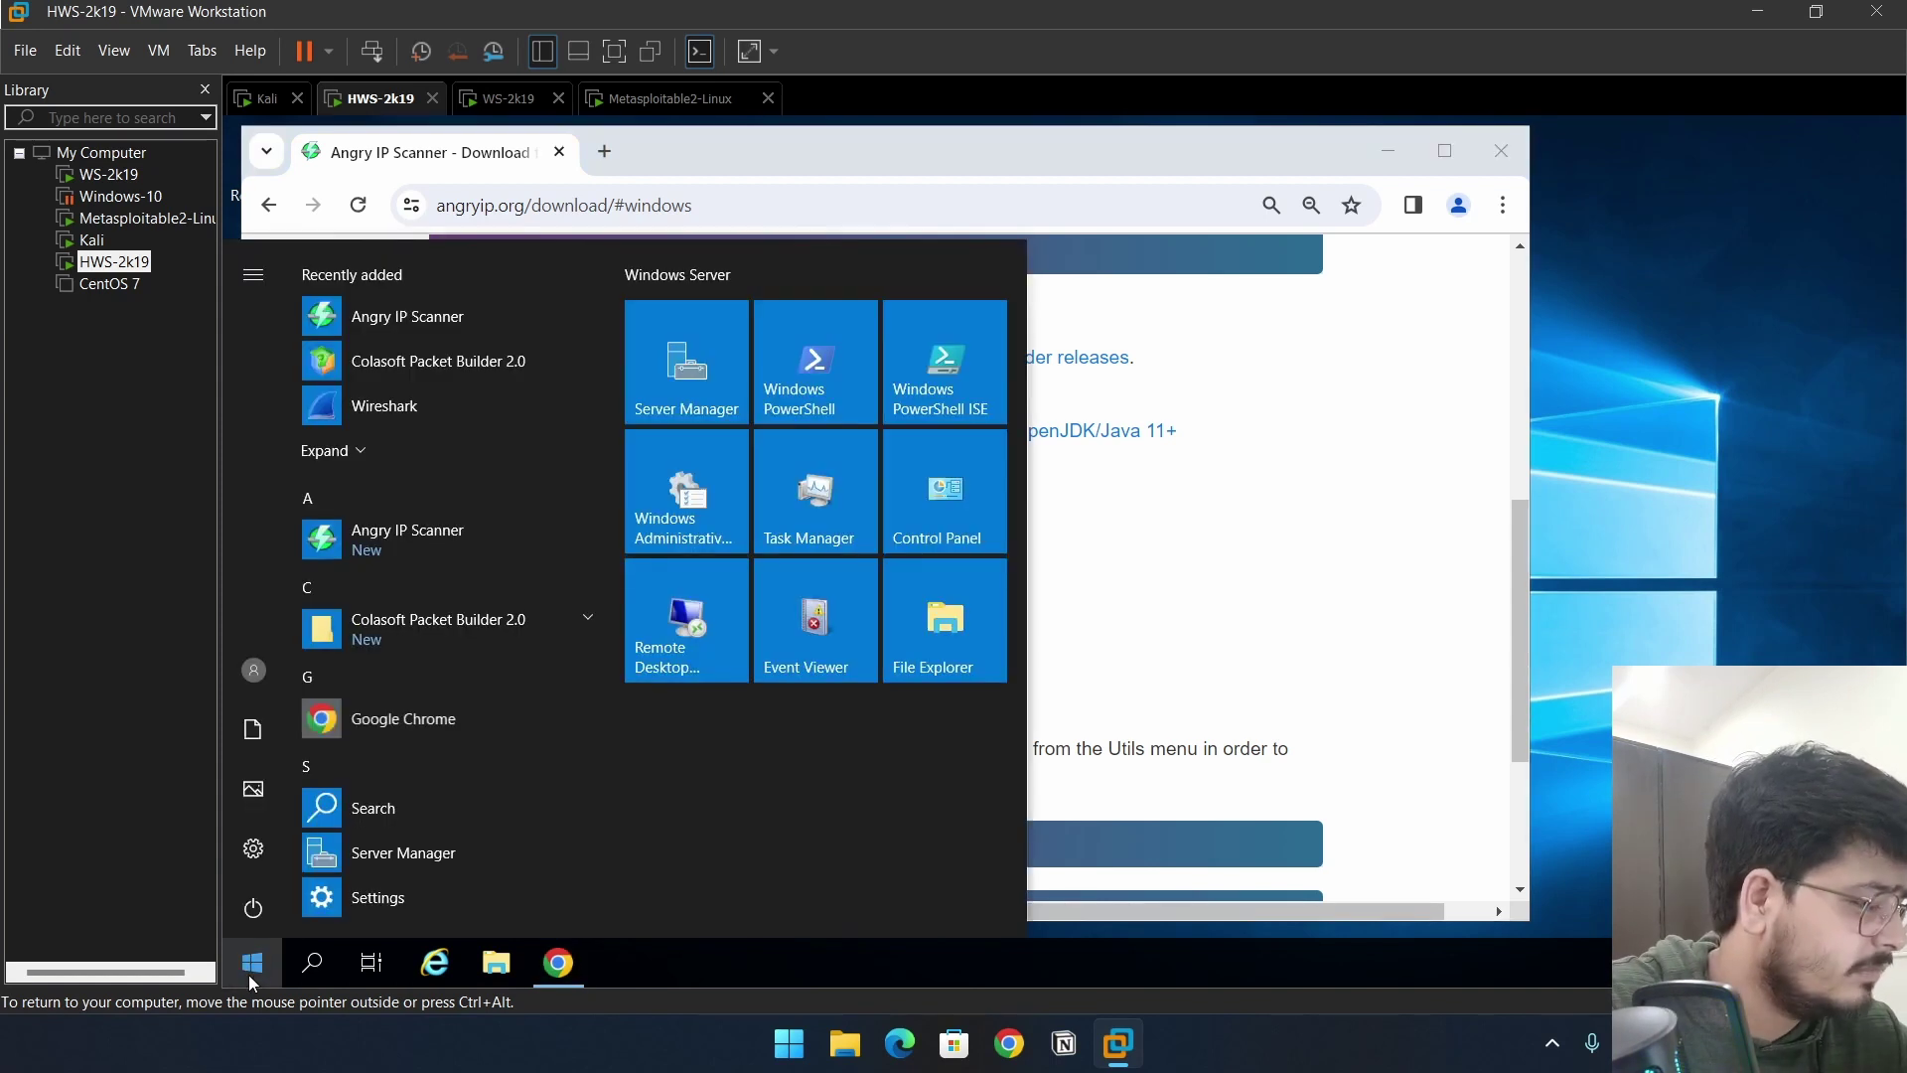
click(433, 546)
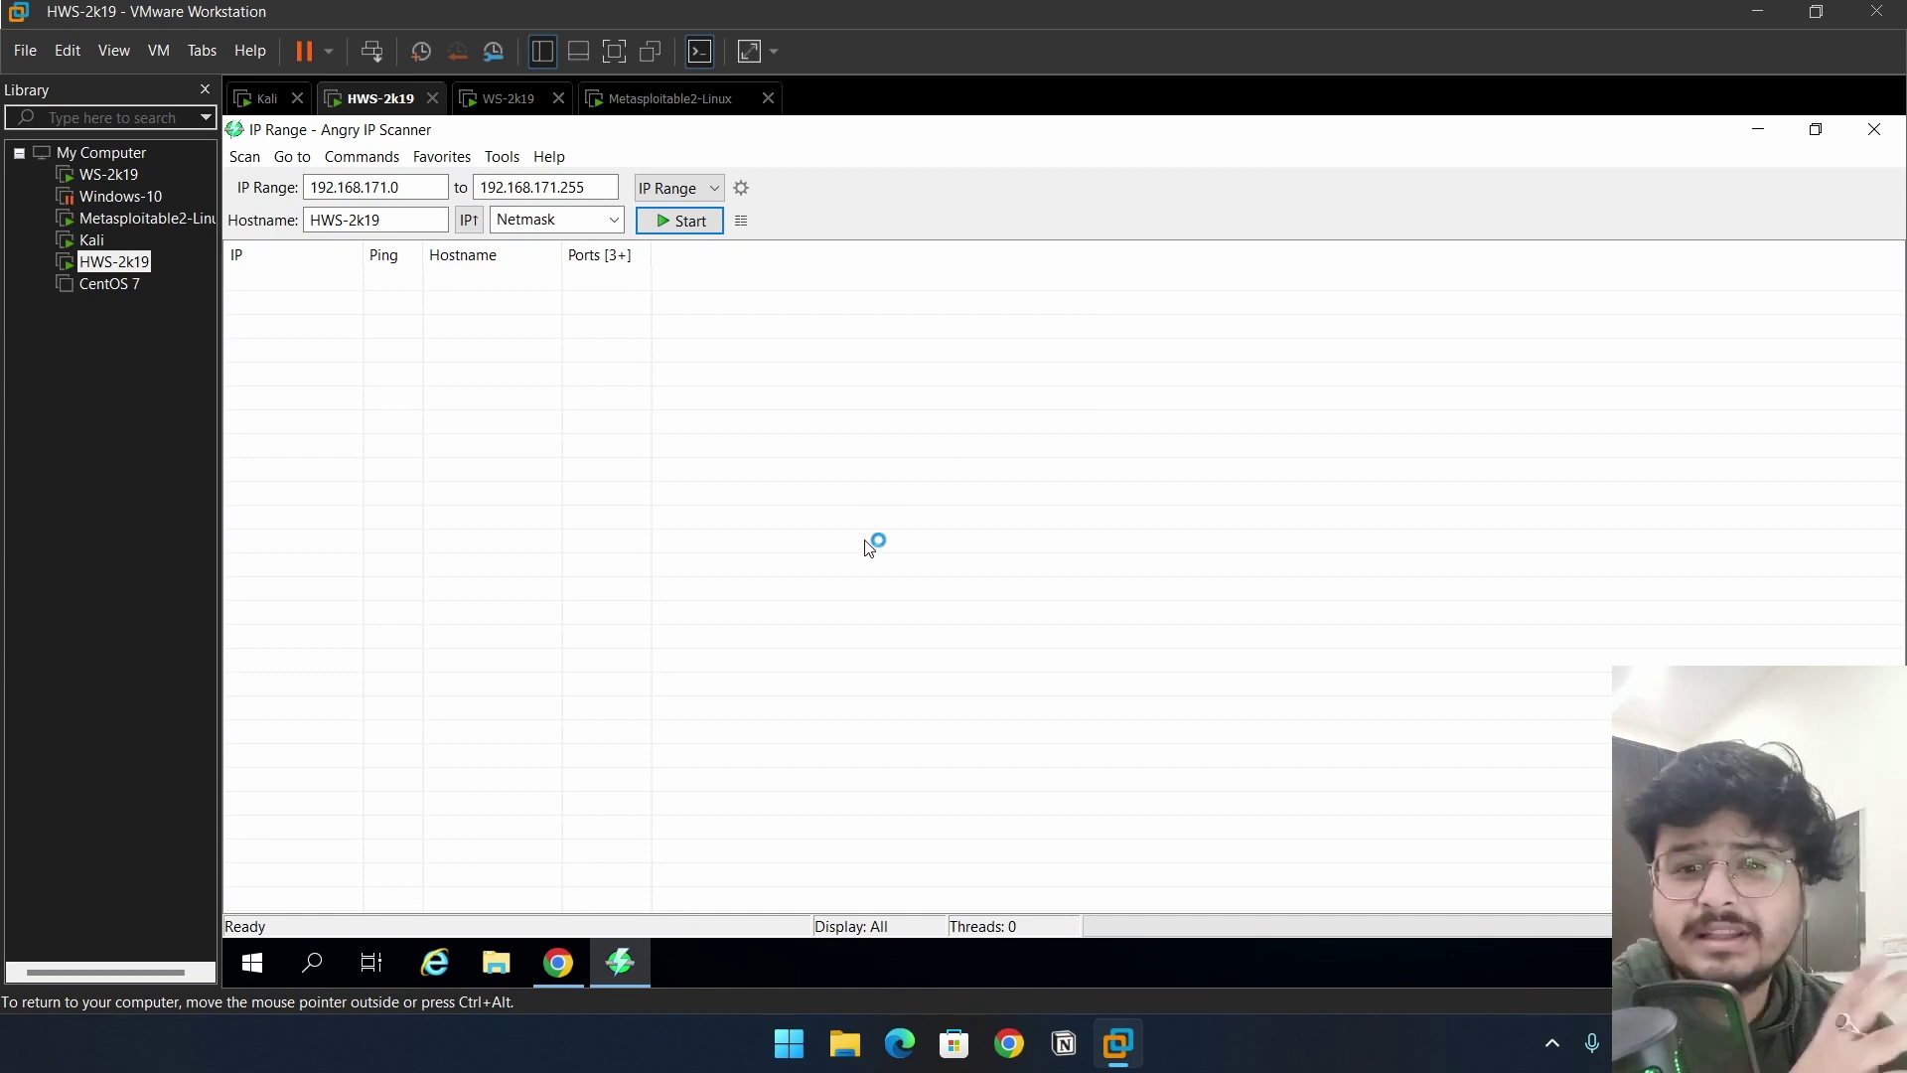
click(438, 189)
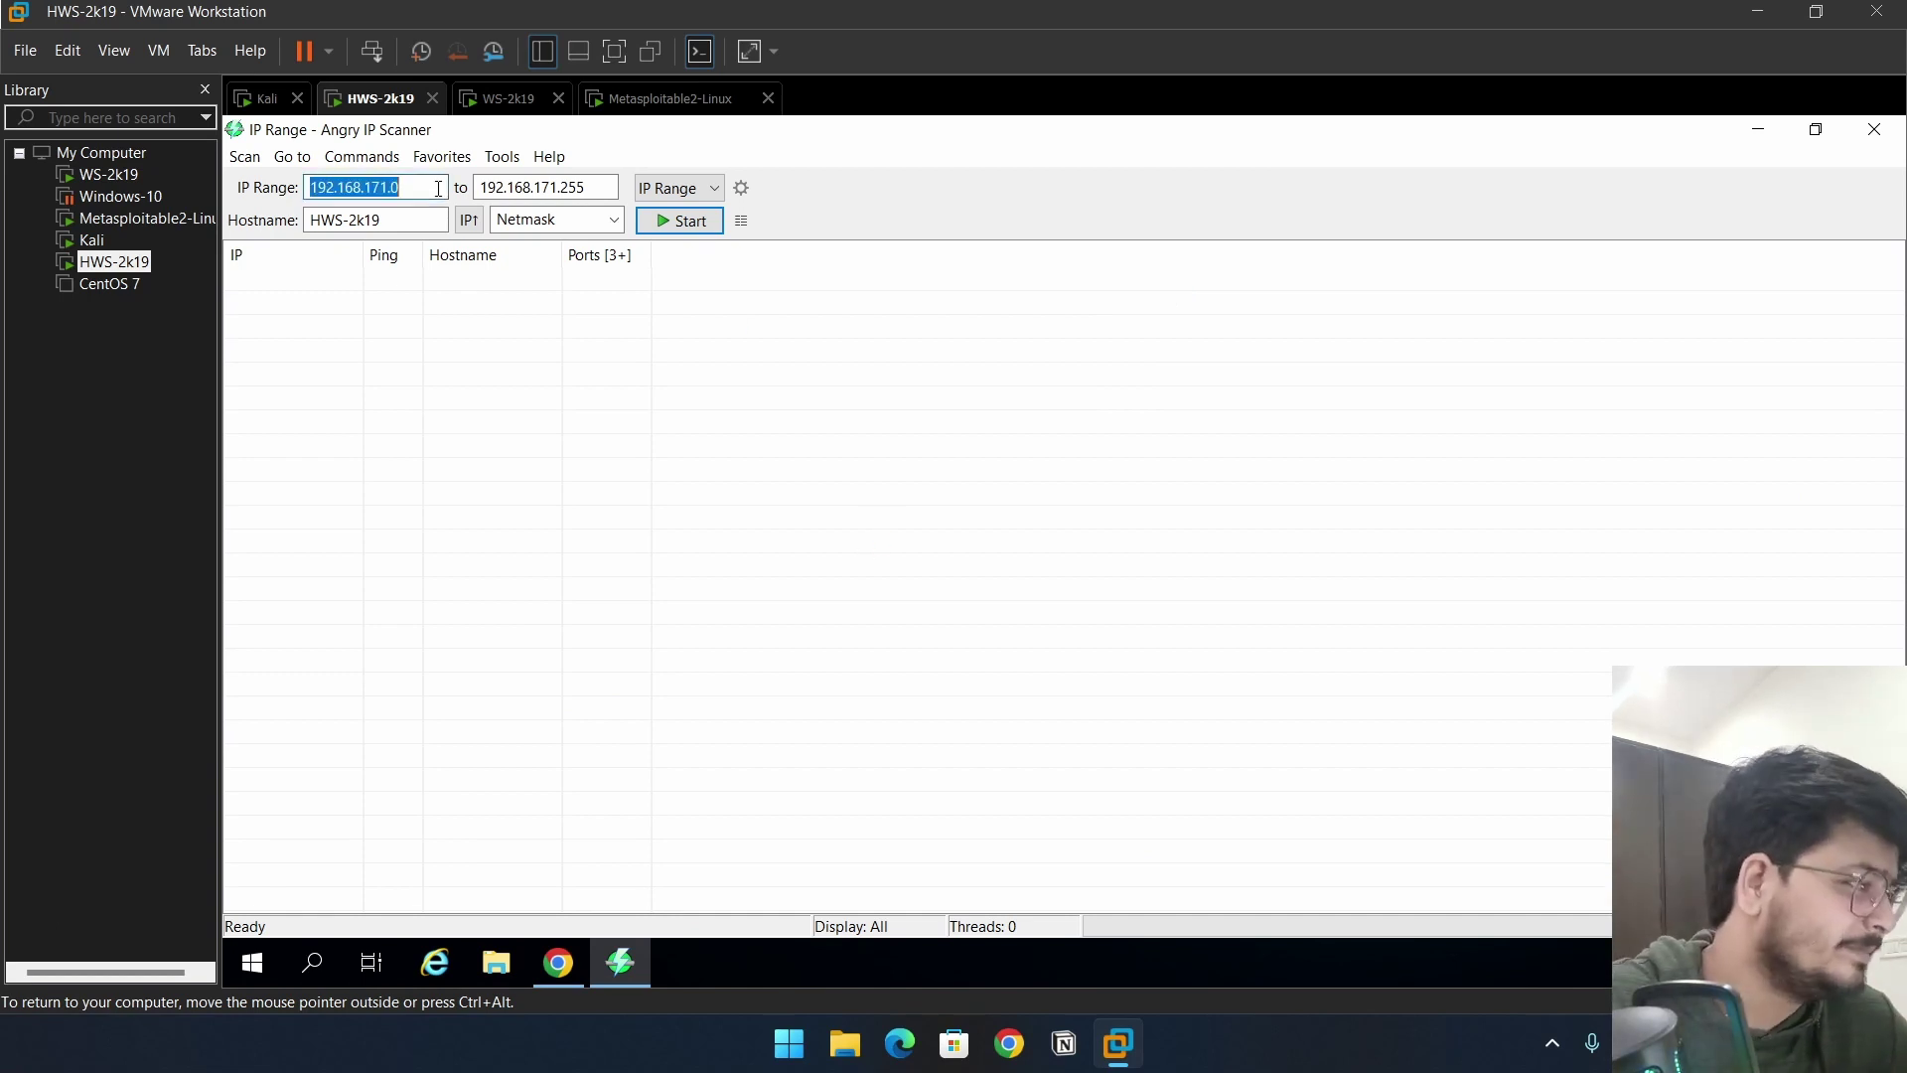
click(438, 189)
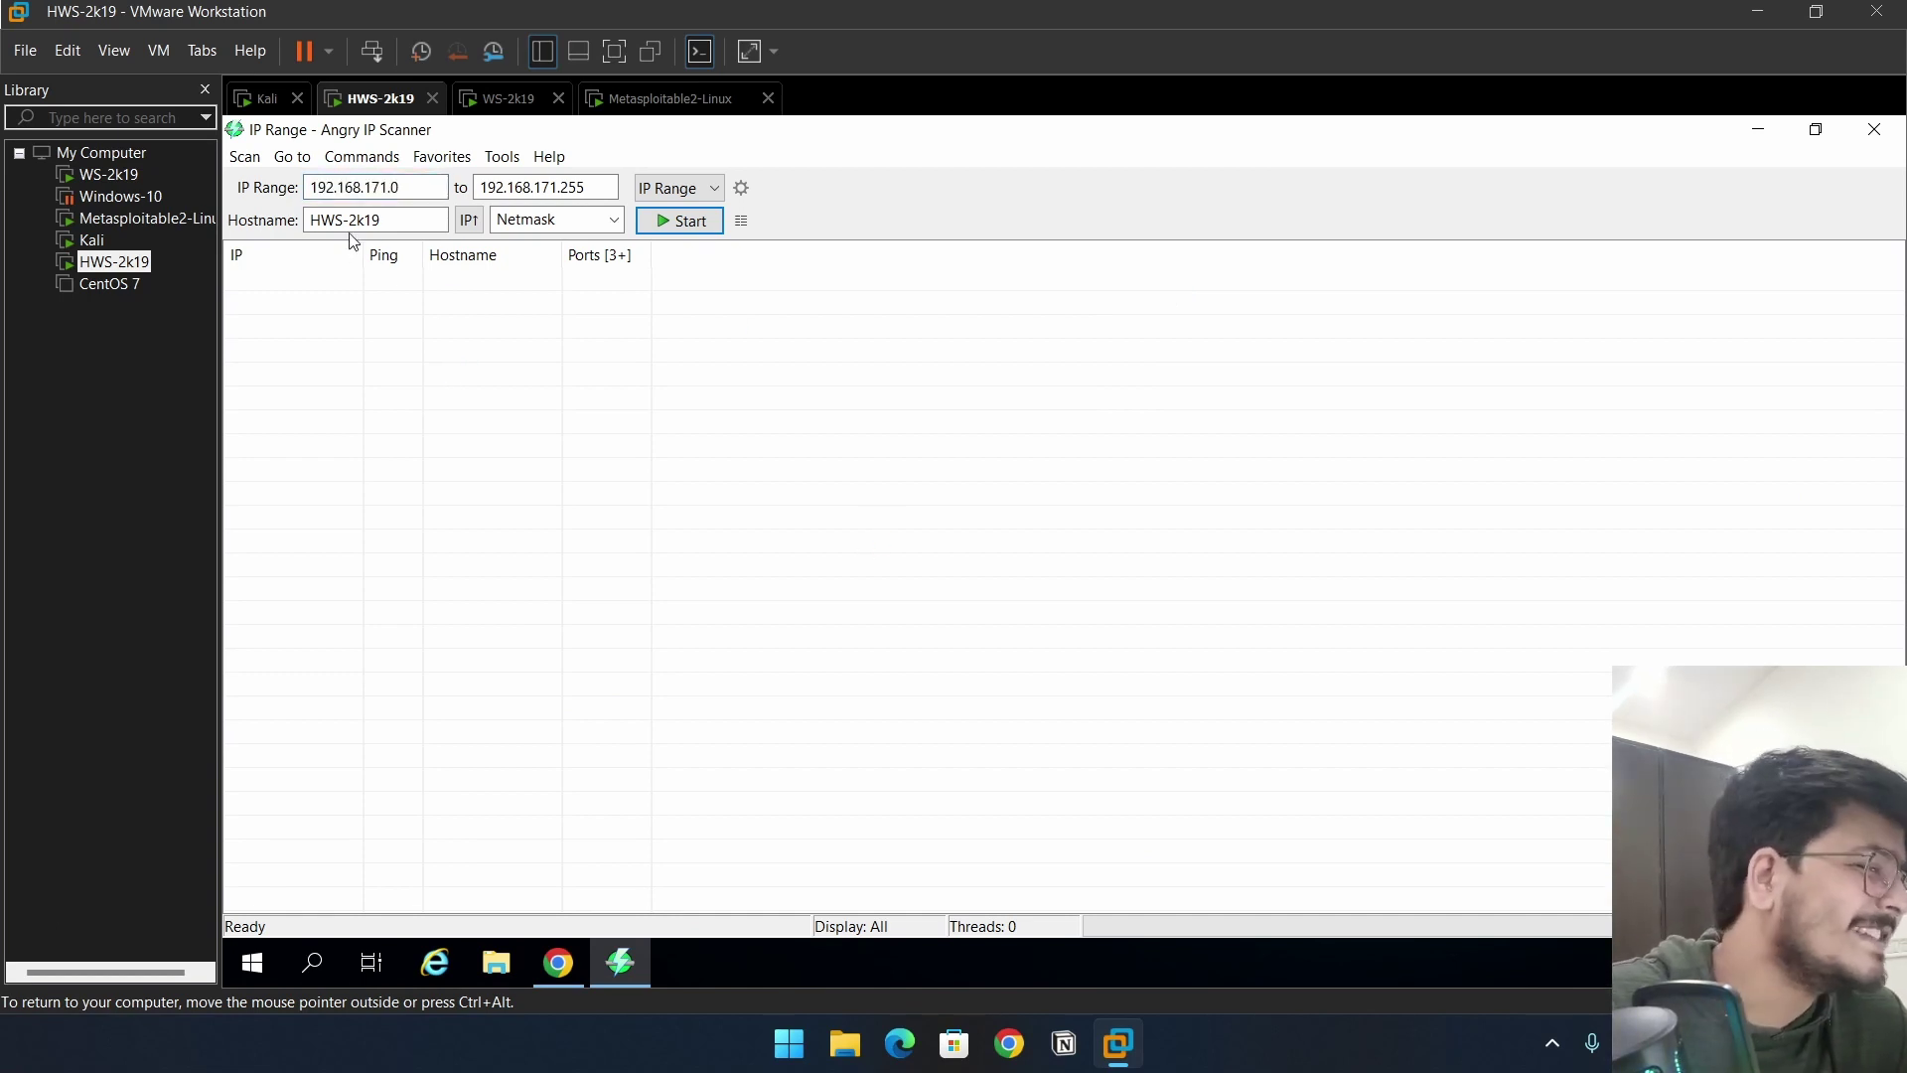
click(399, 220)
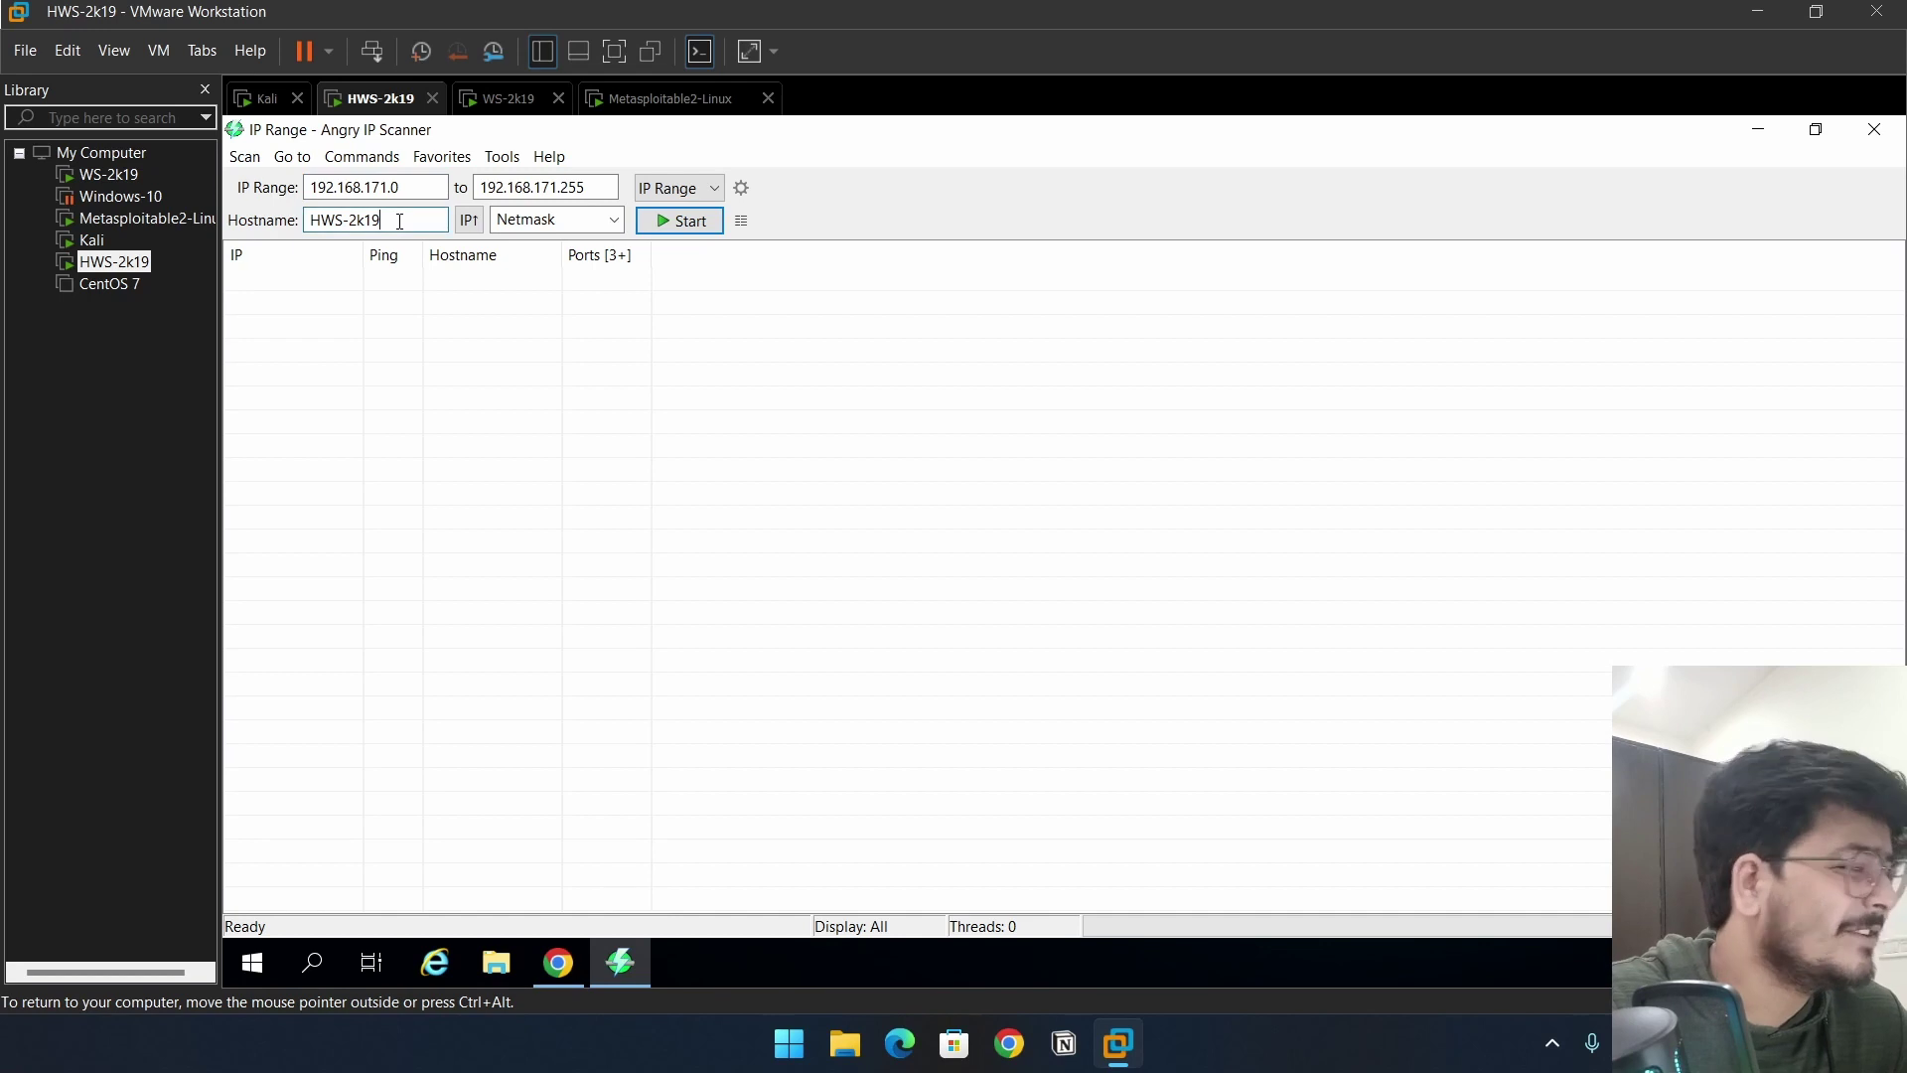
click(551, 219)
click(614, 219)
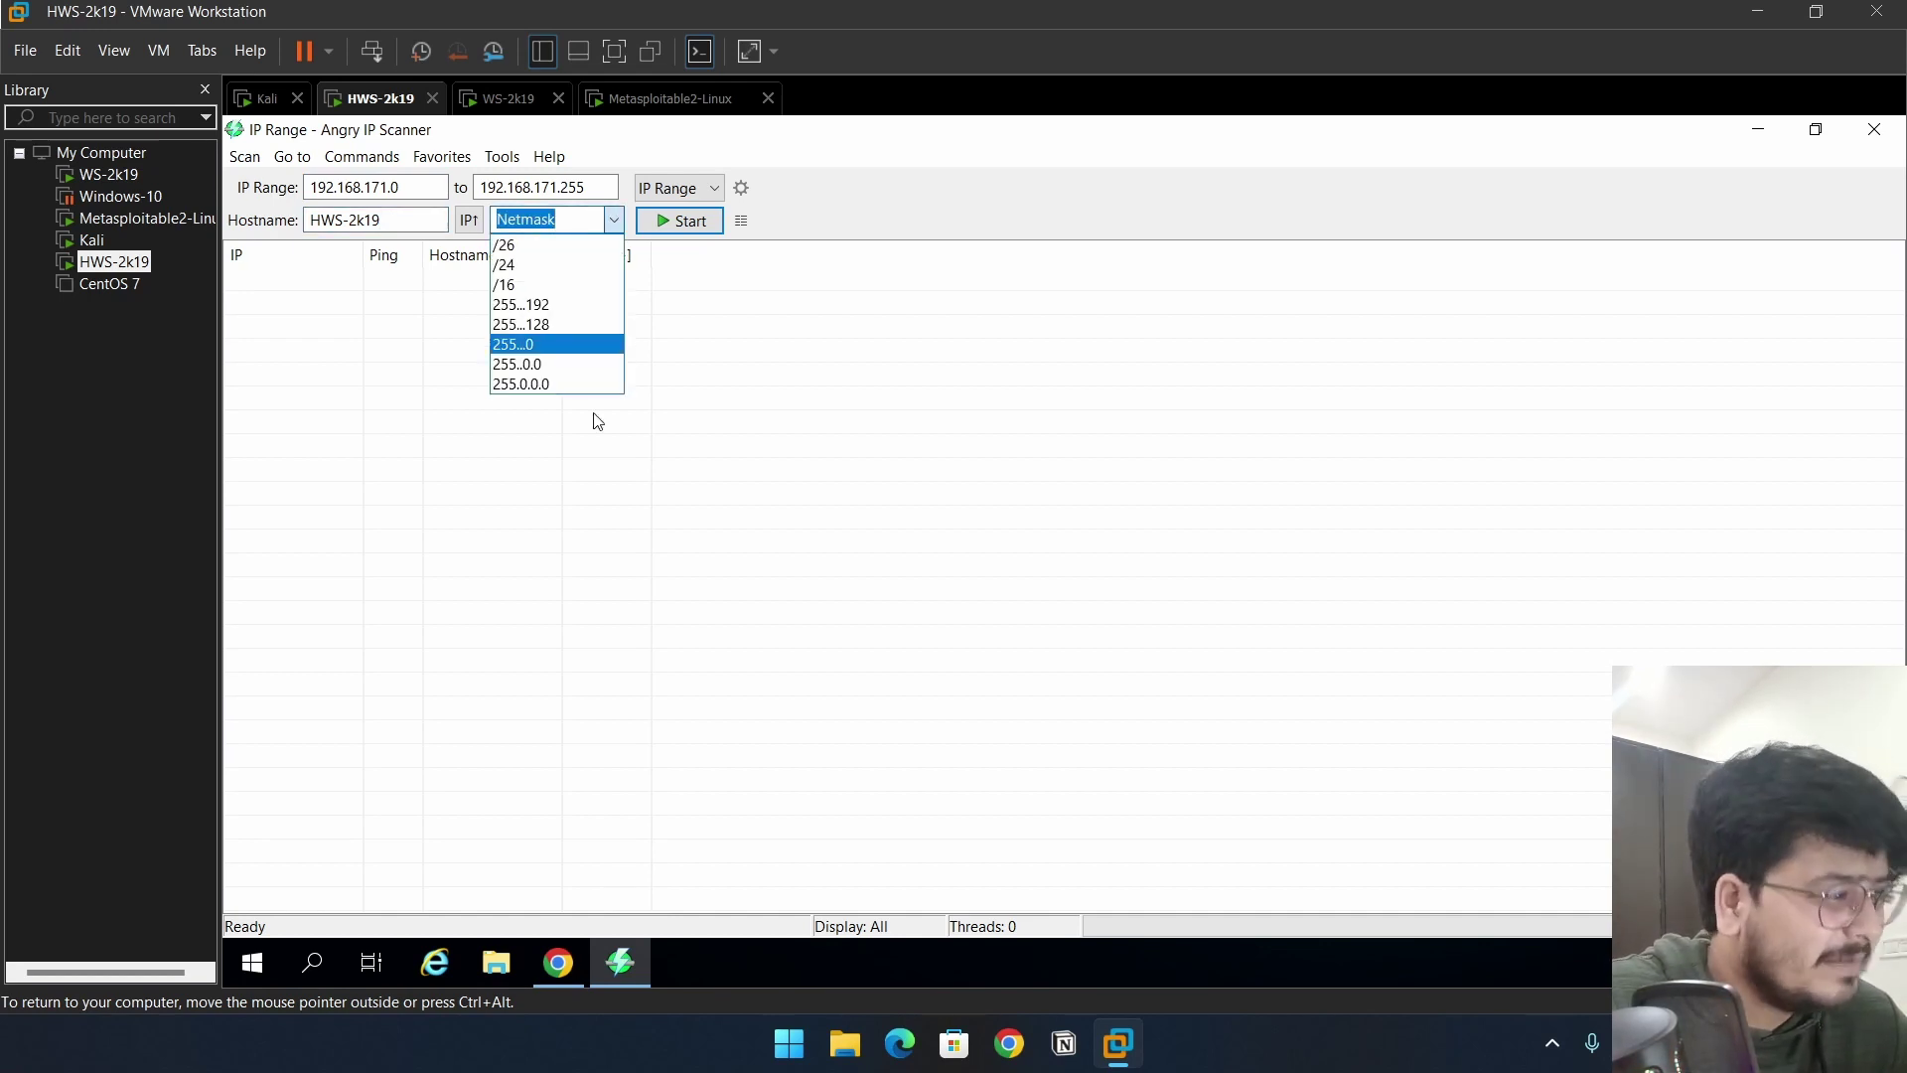
click(599, 490)
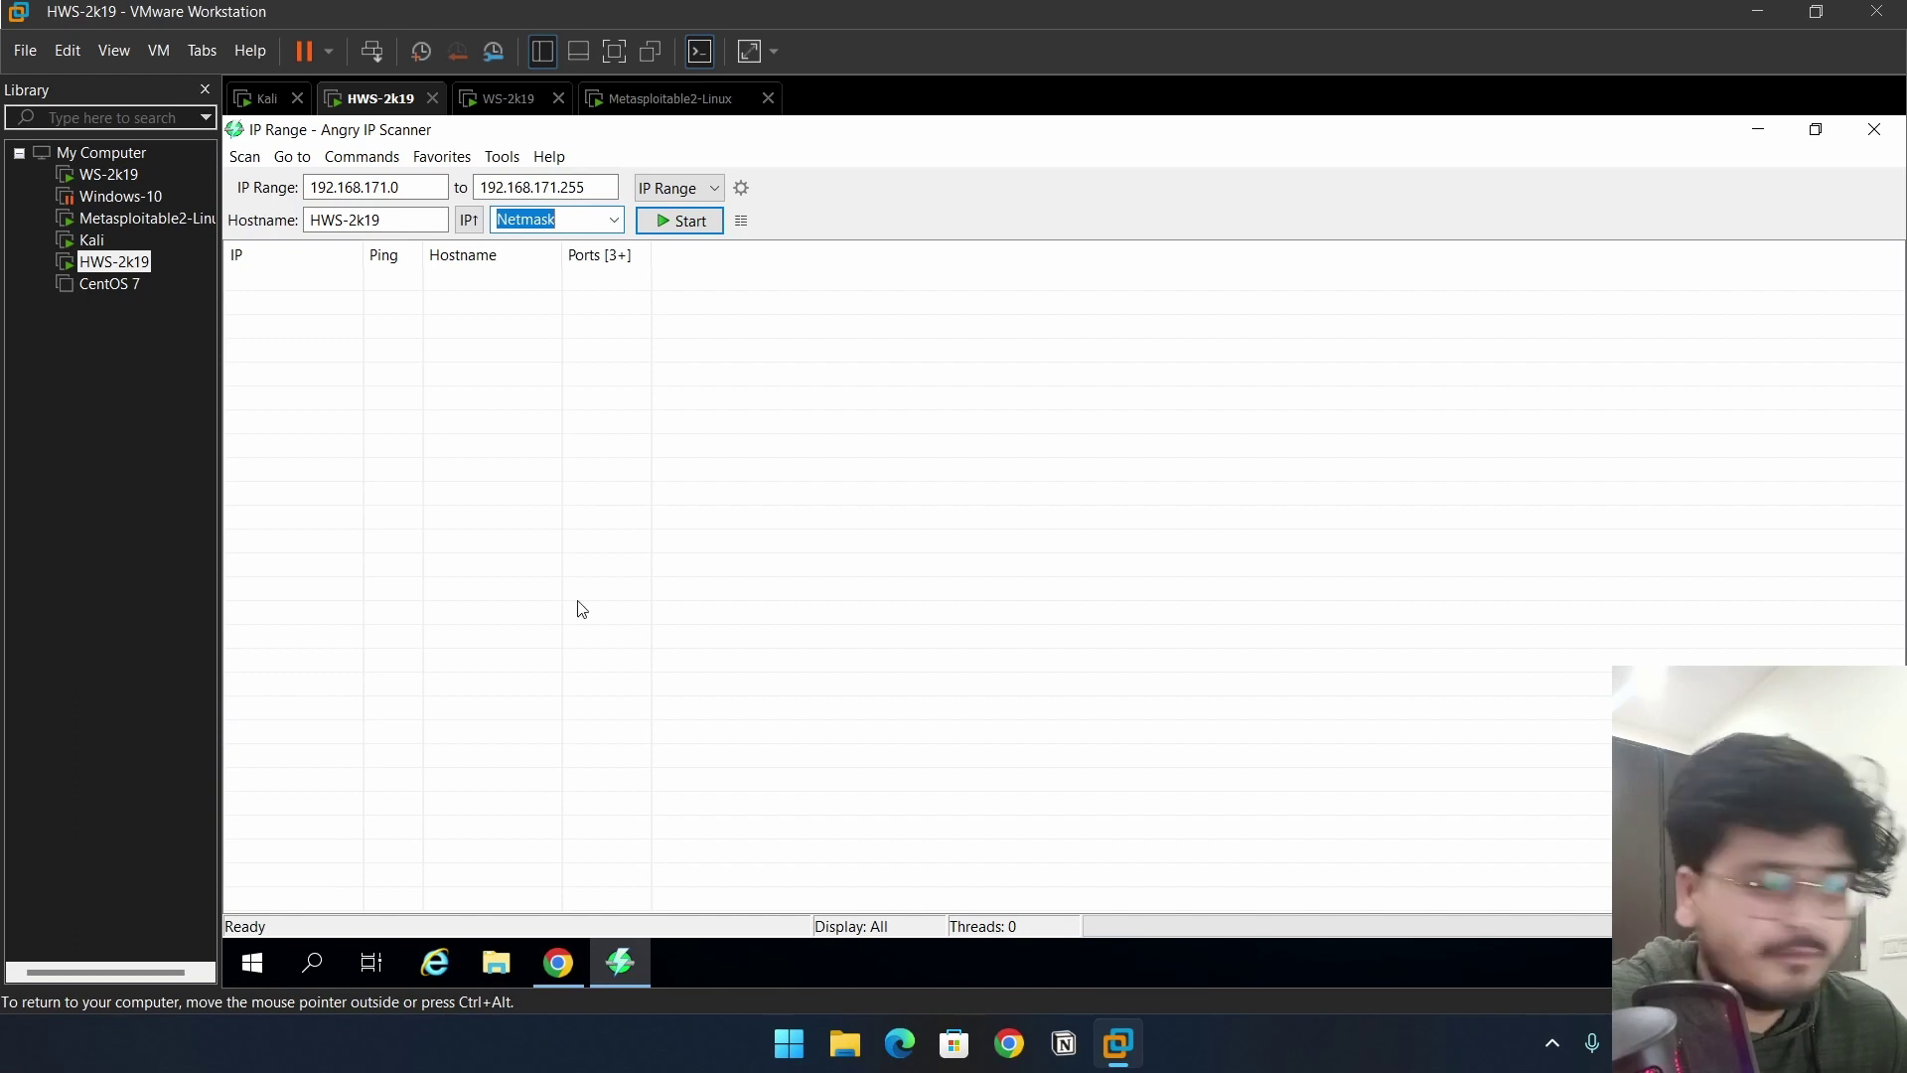
Open Command Prompt, run ipconfig and check the machine's subnet mask.
click(311, 965)
text(cmd)
key(Return)
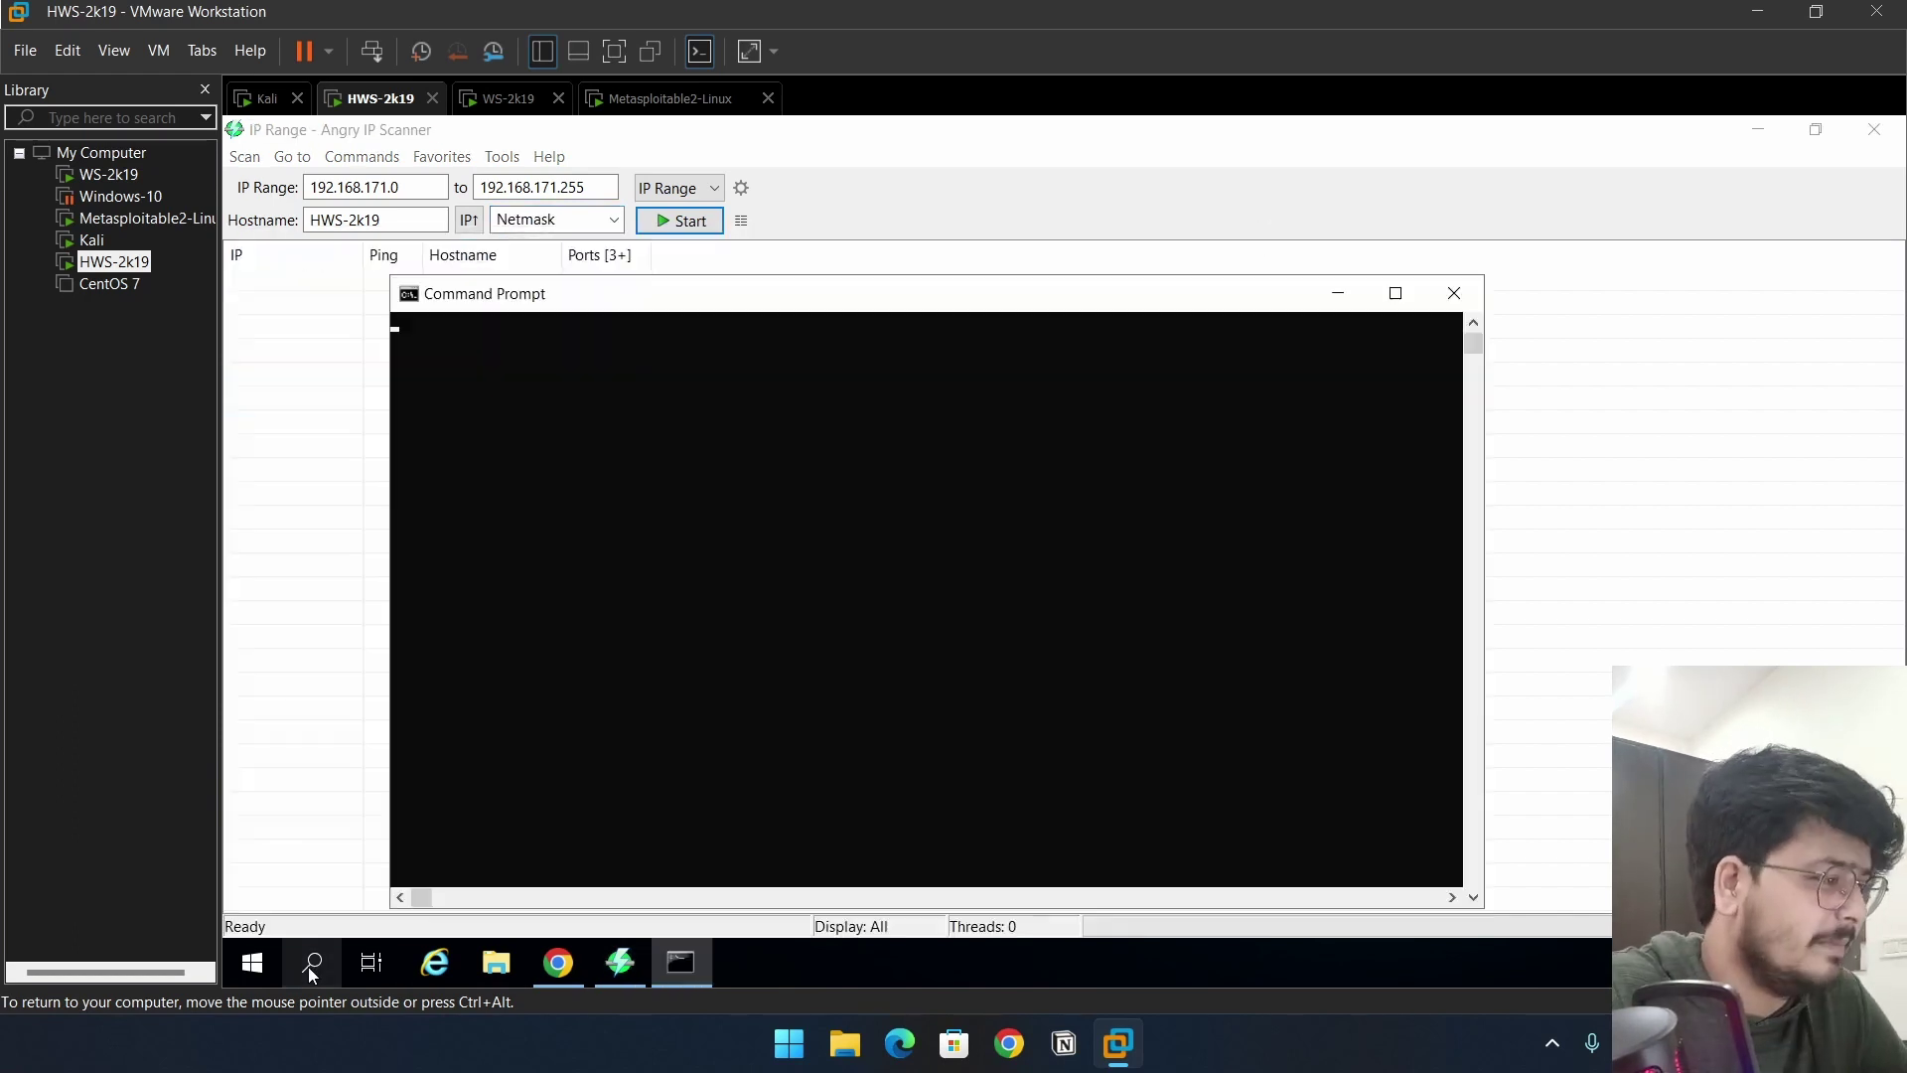
text(ipcof)
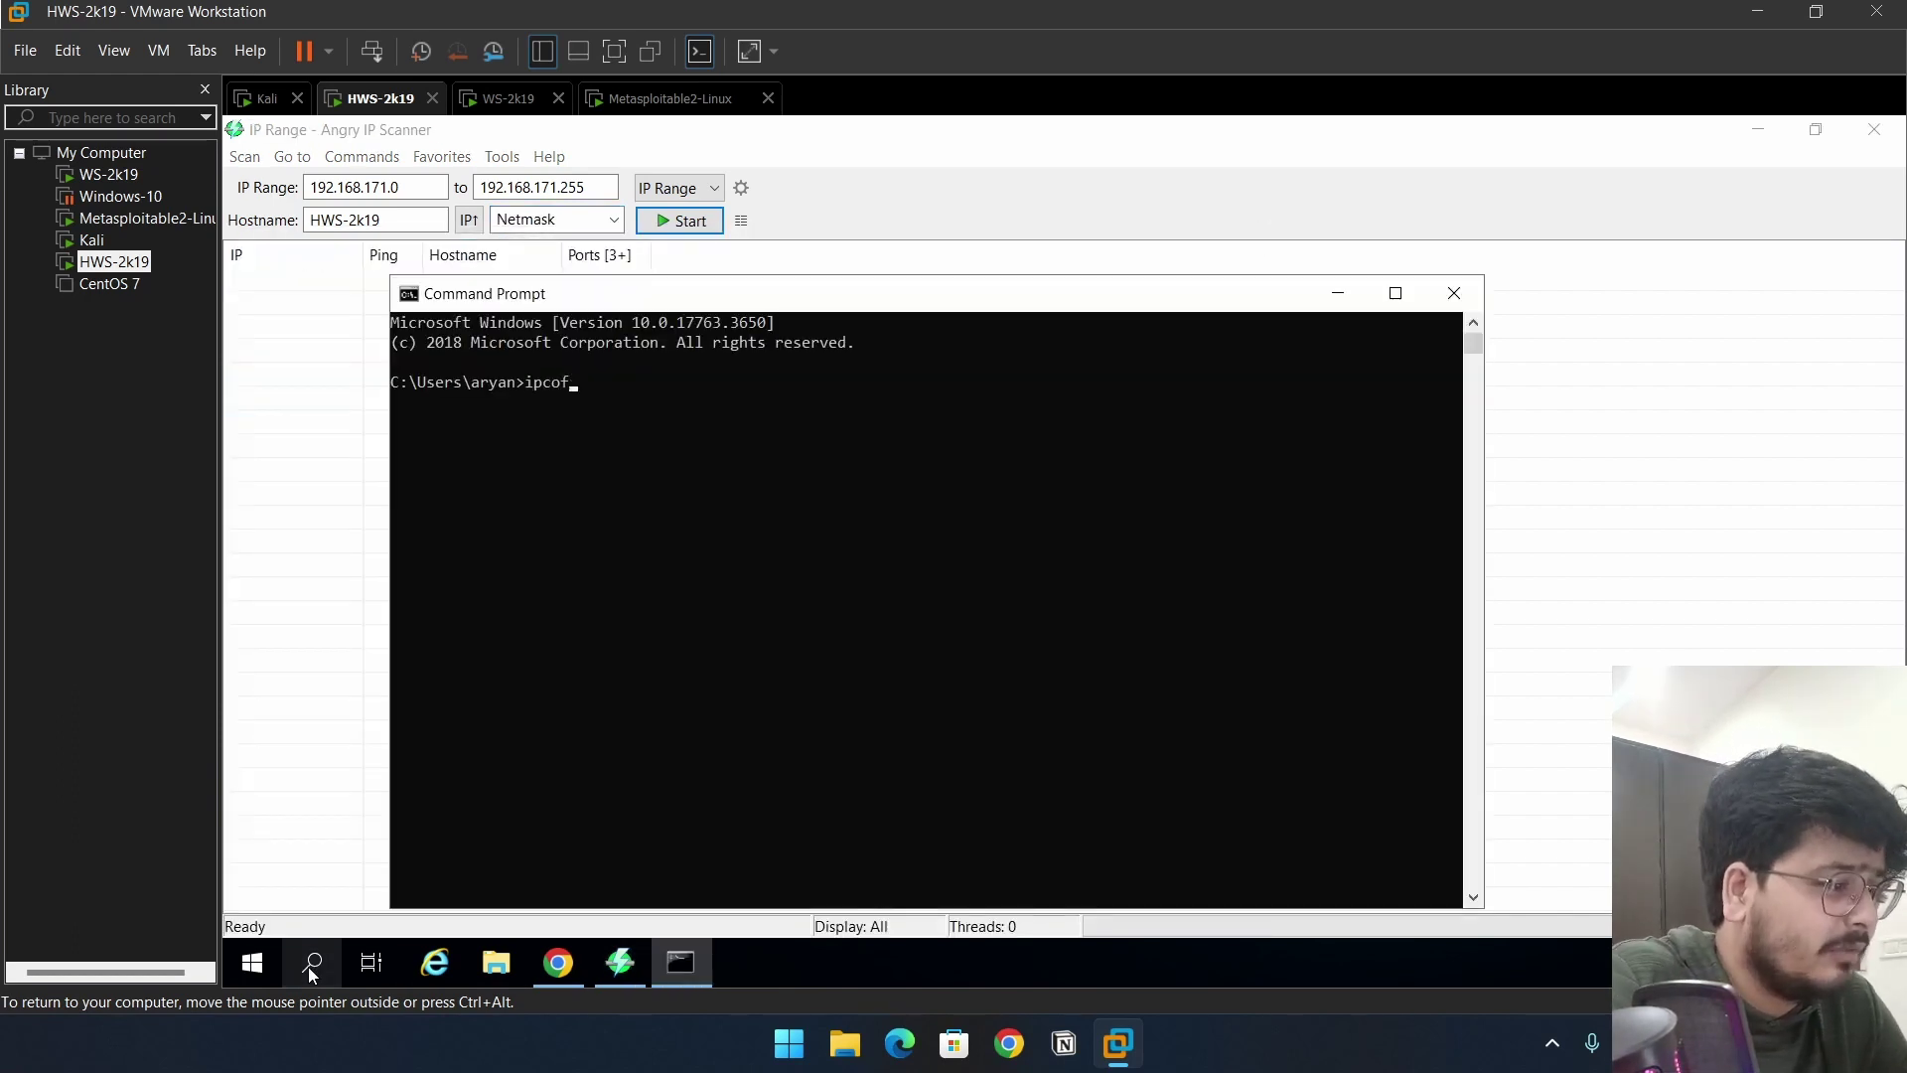
text(nig)
key(Return)
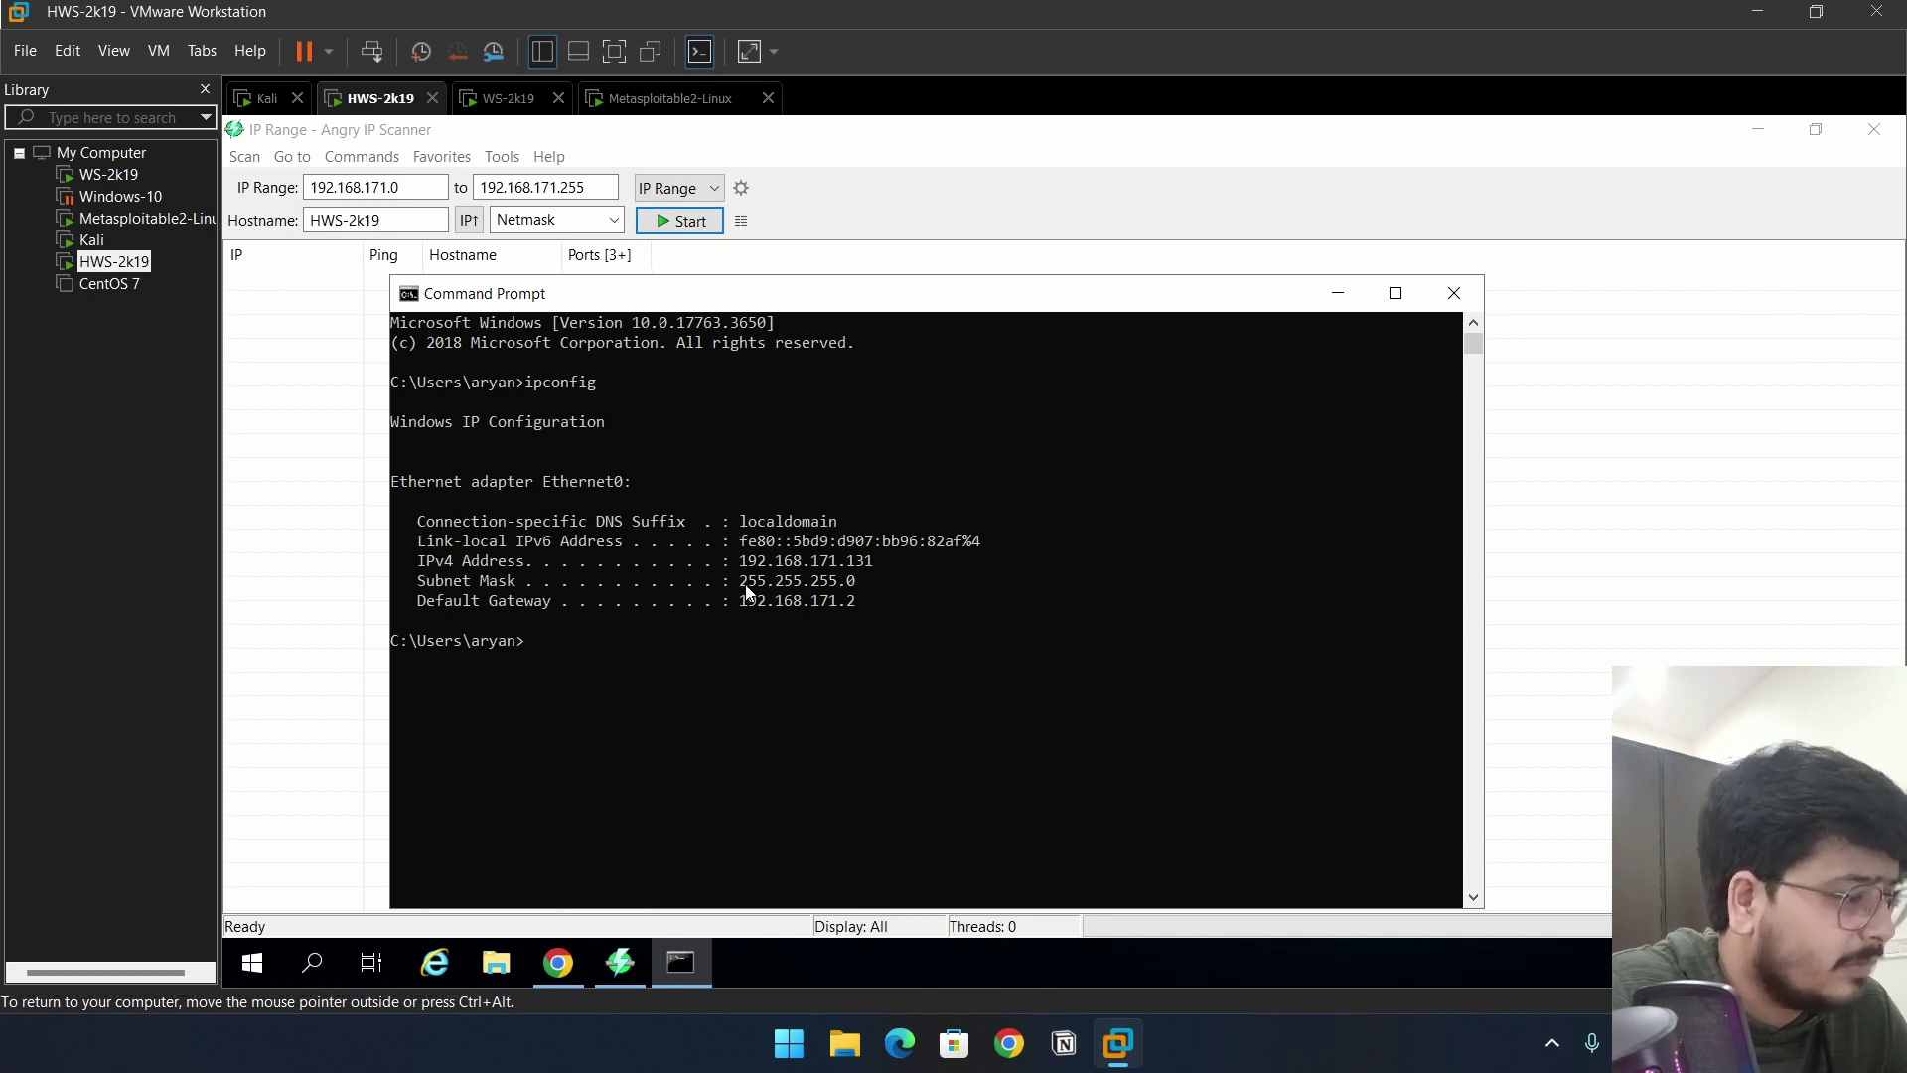
drag(742, 584, 845, 584)
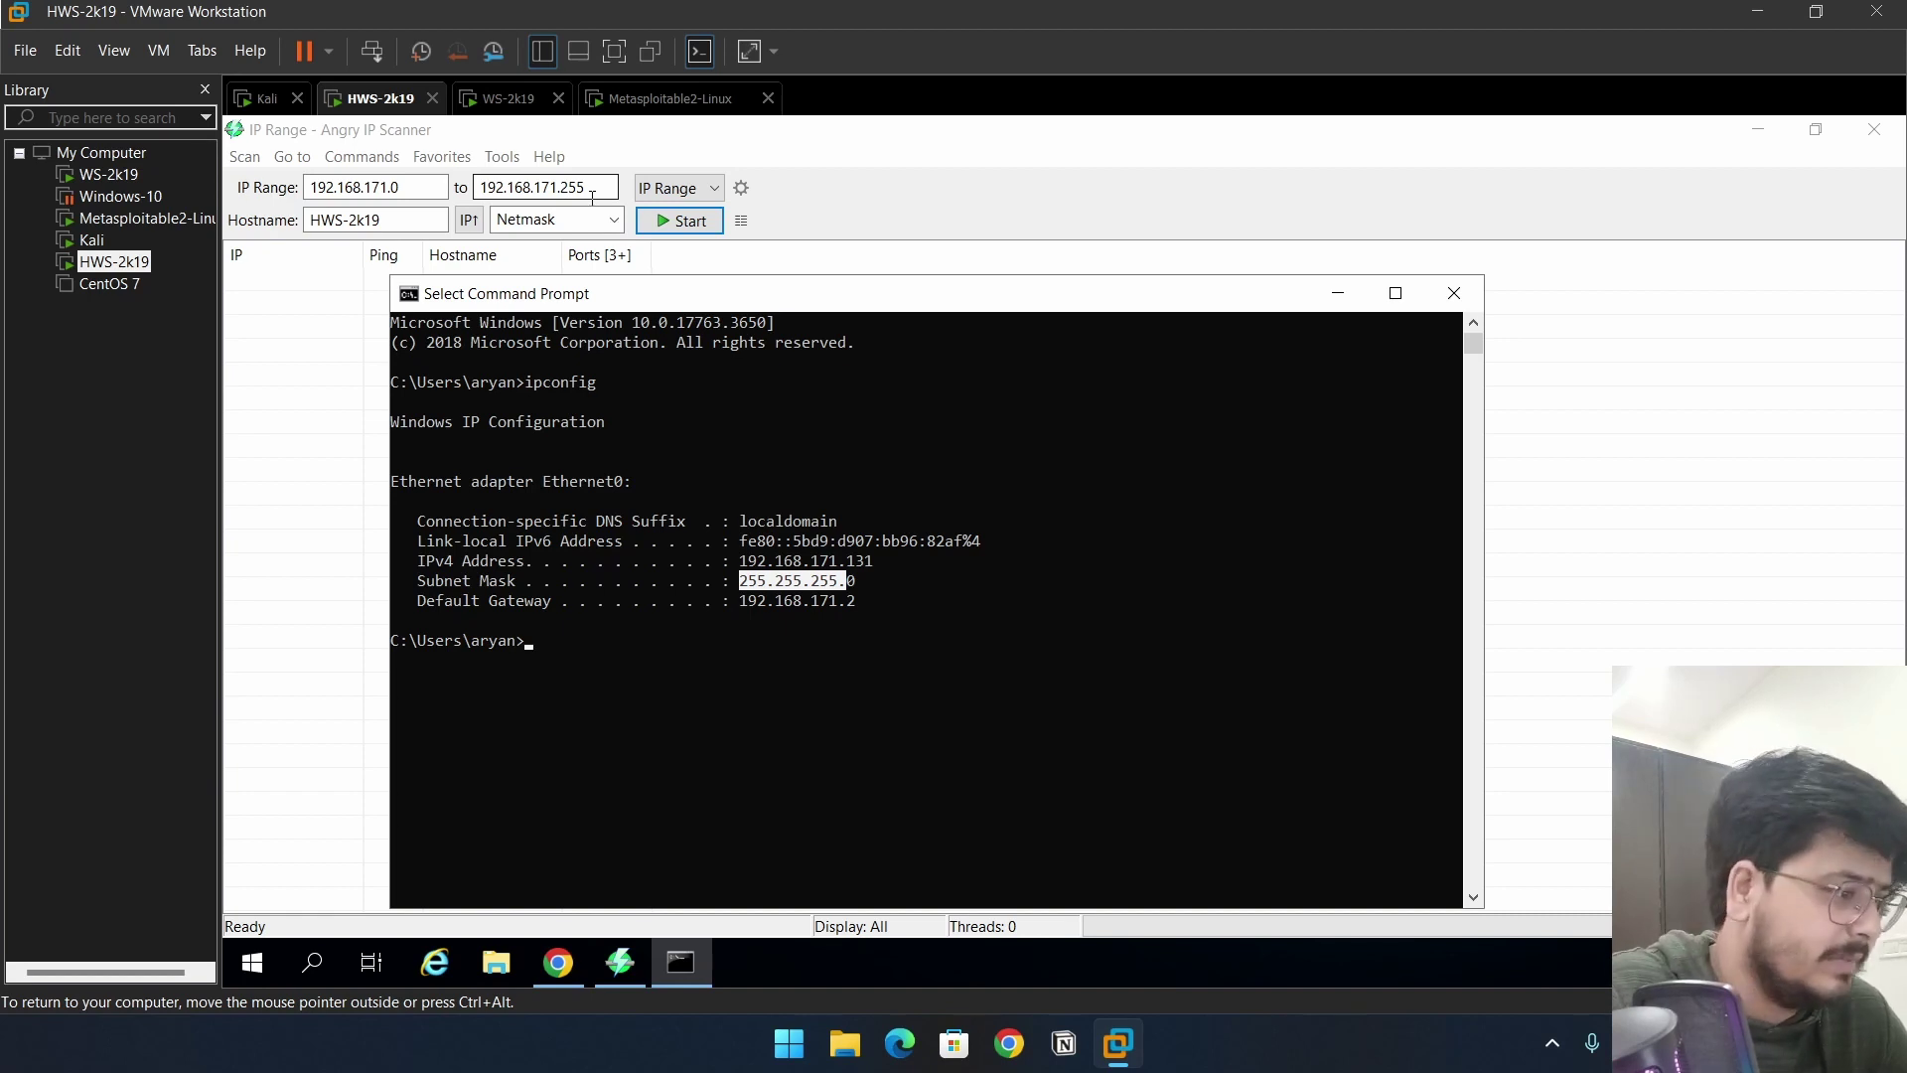
Return to Angry IP Scanner and examine the scan range's start and end addresses and the available target source types.
click(422, 187)
drag(400, 187, 310, 186)
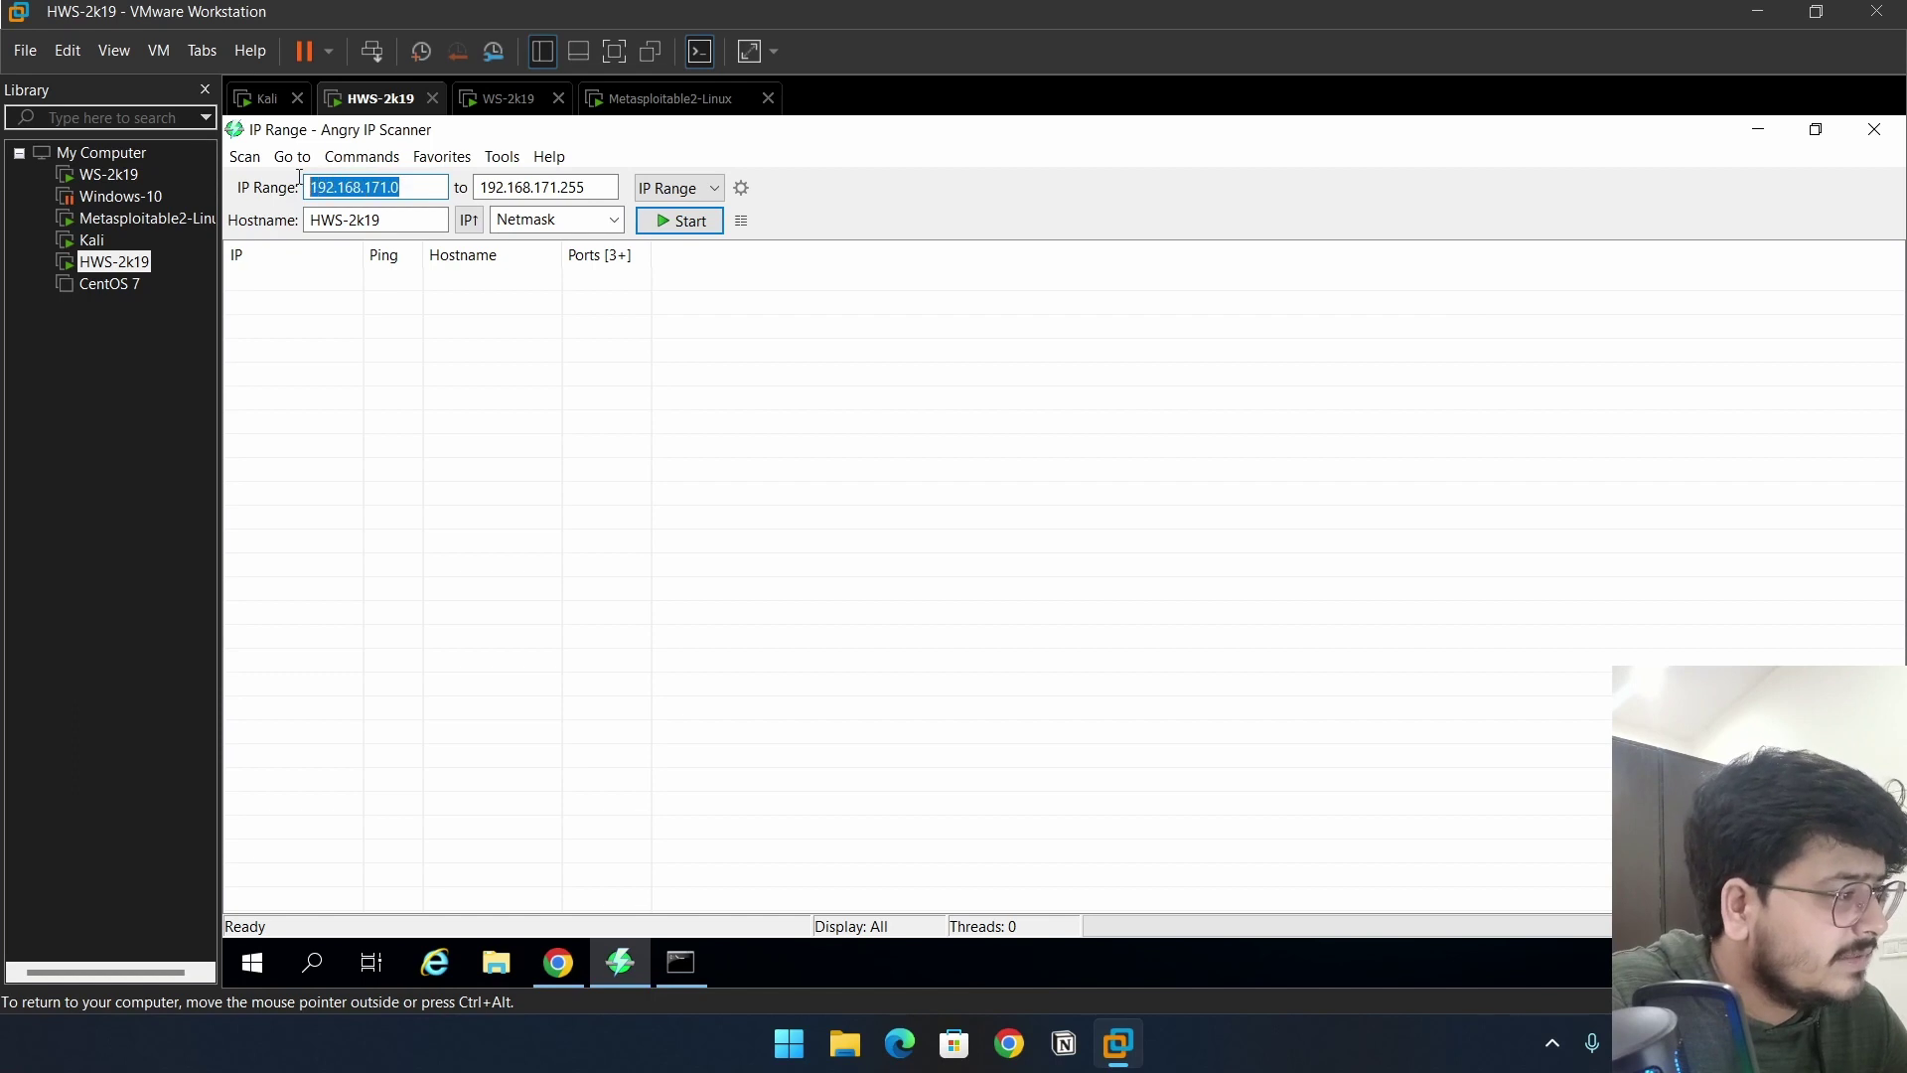
click(576, 188)
drag(576, 189, 454, 190)
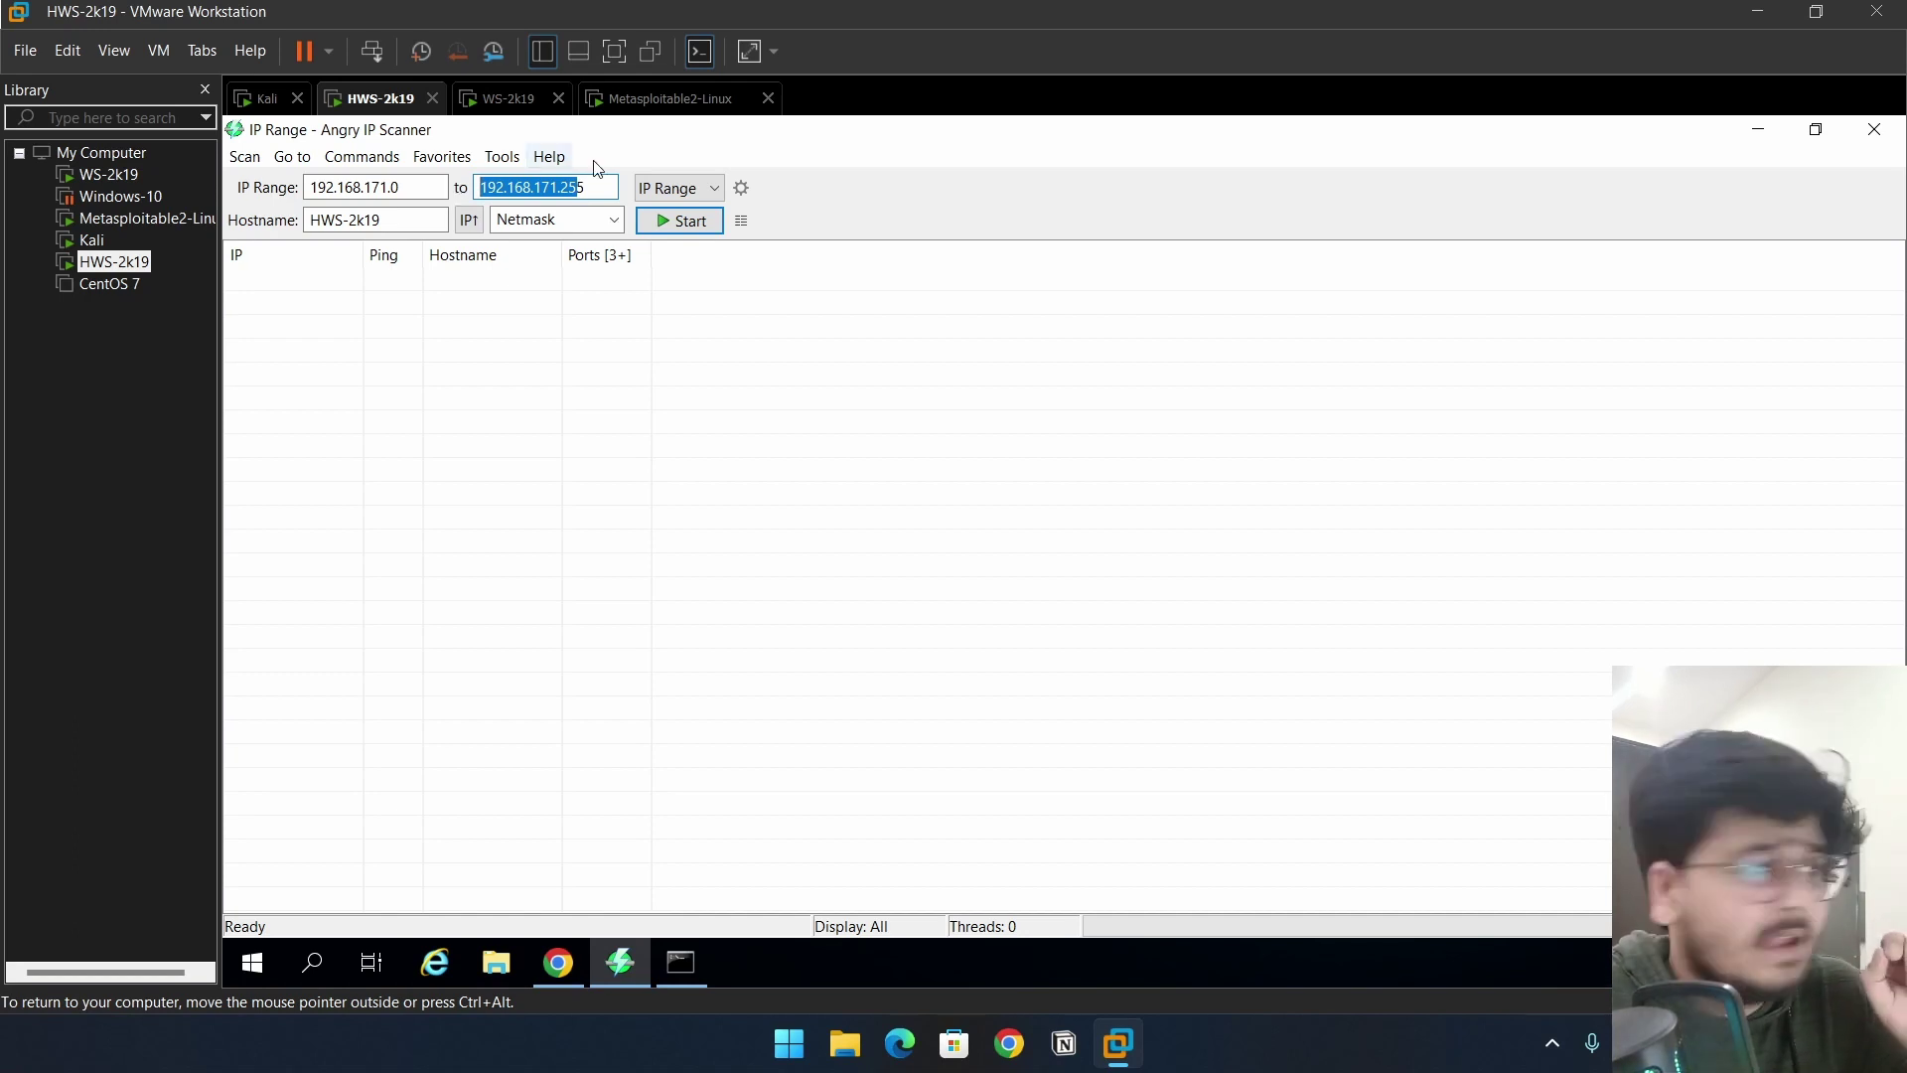
click(662, 190)
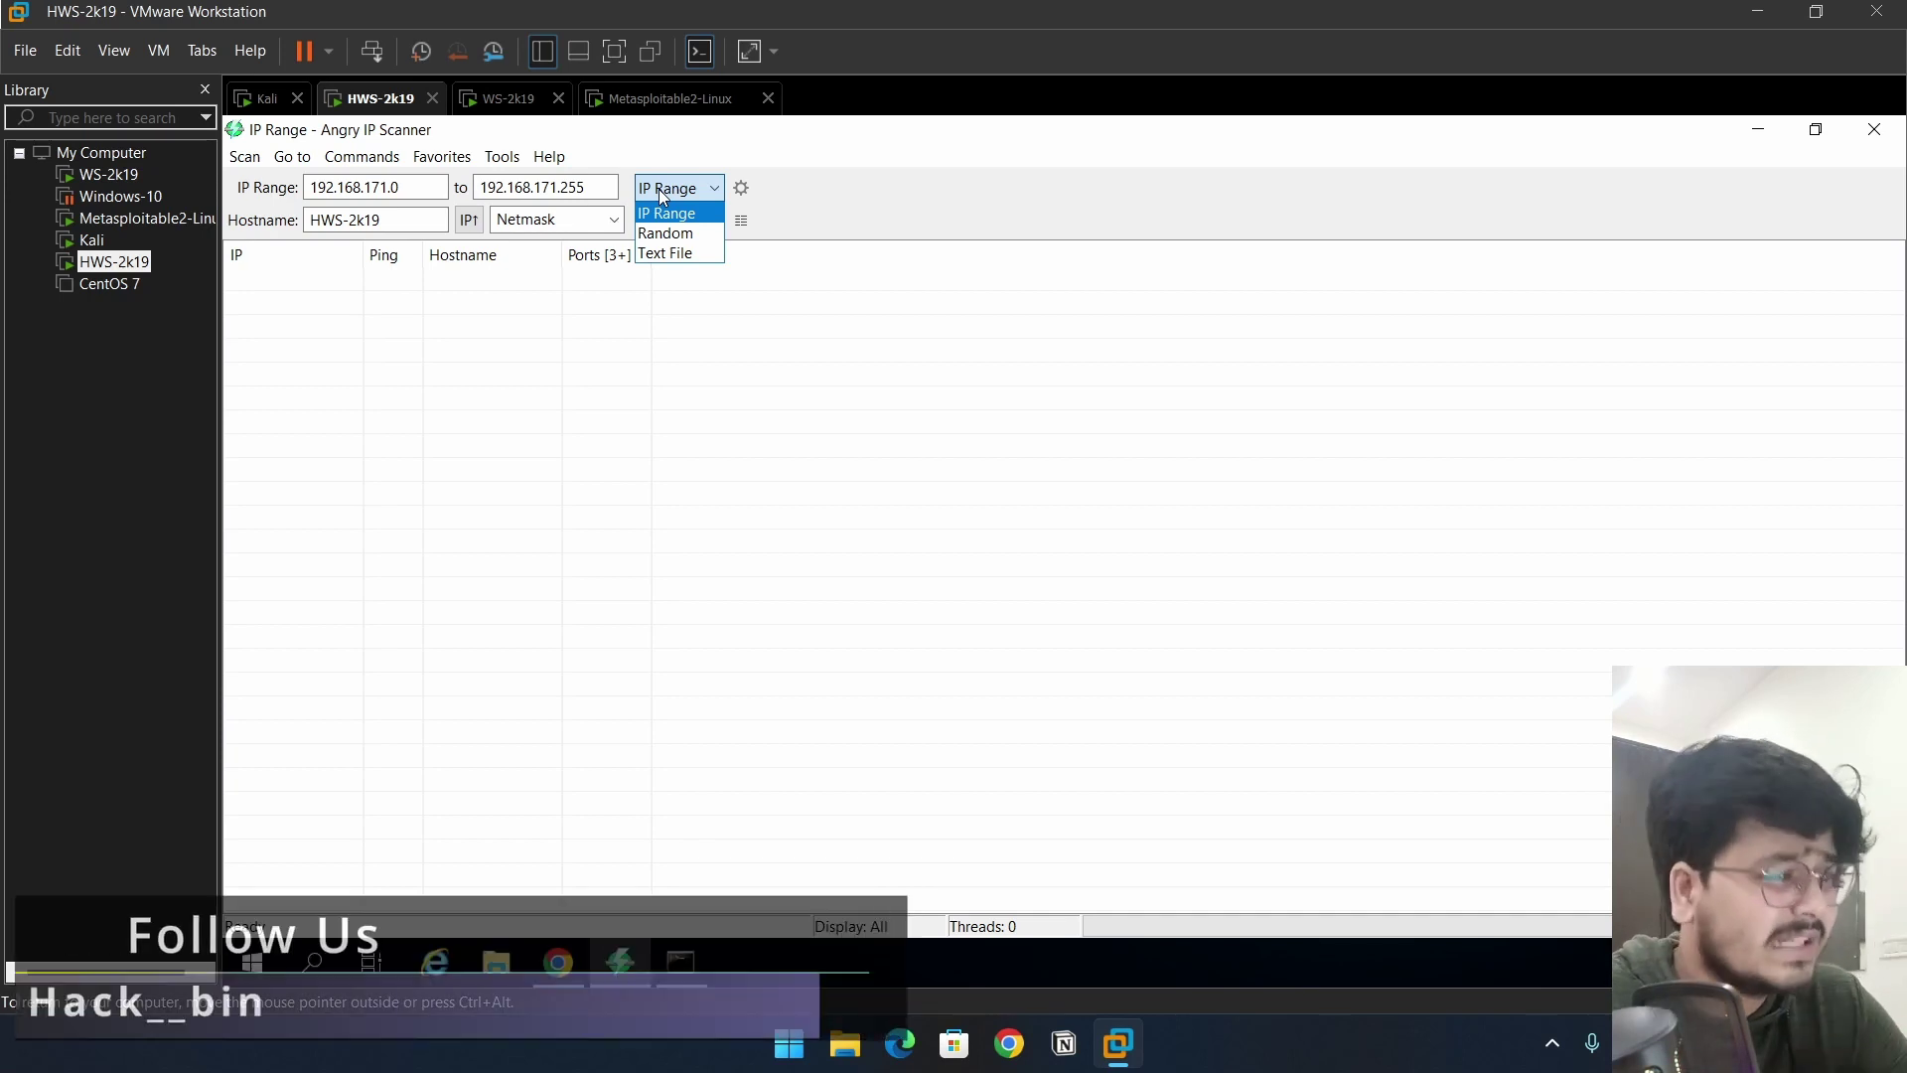
click(886, 377)
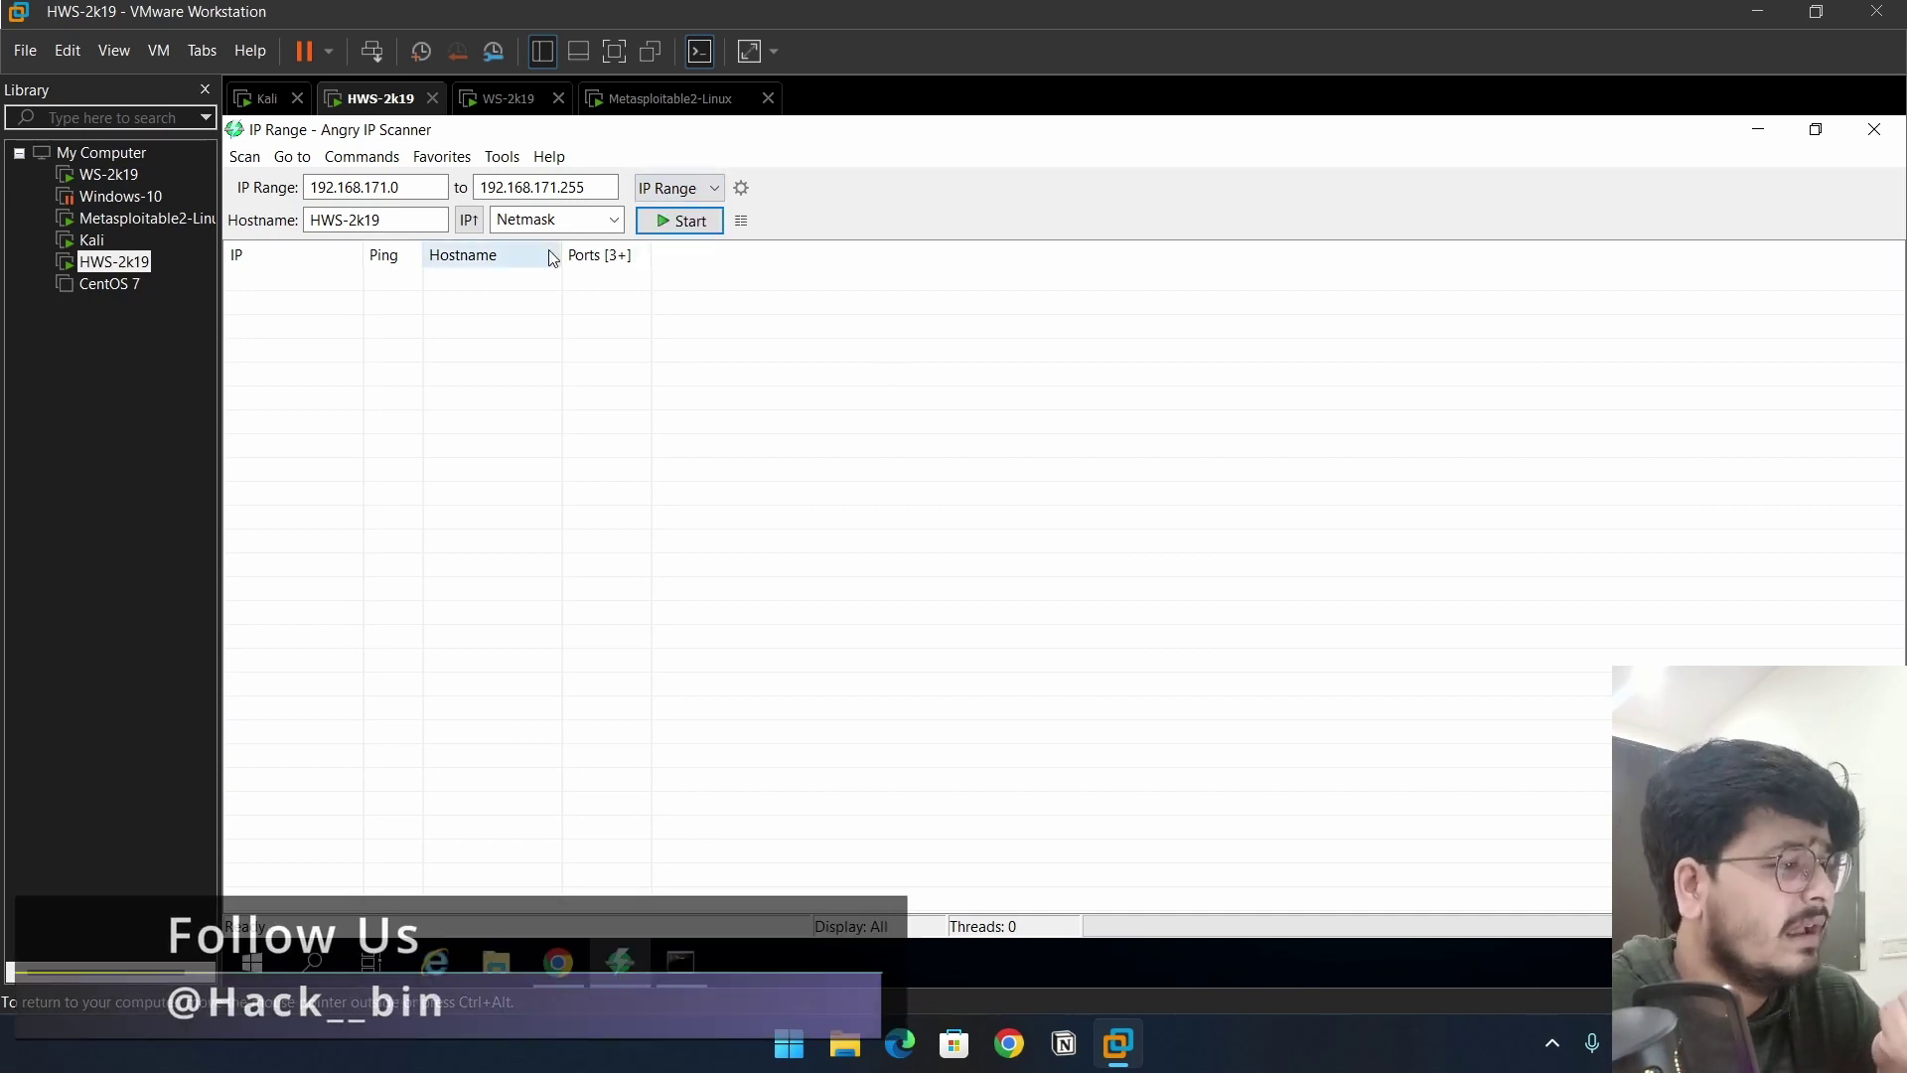
click(607, 184)
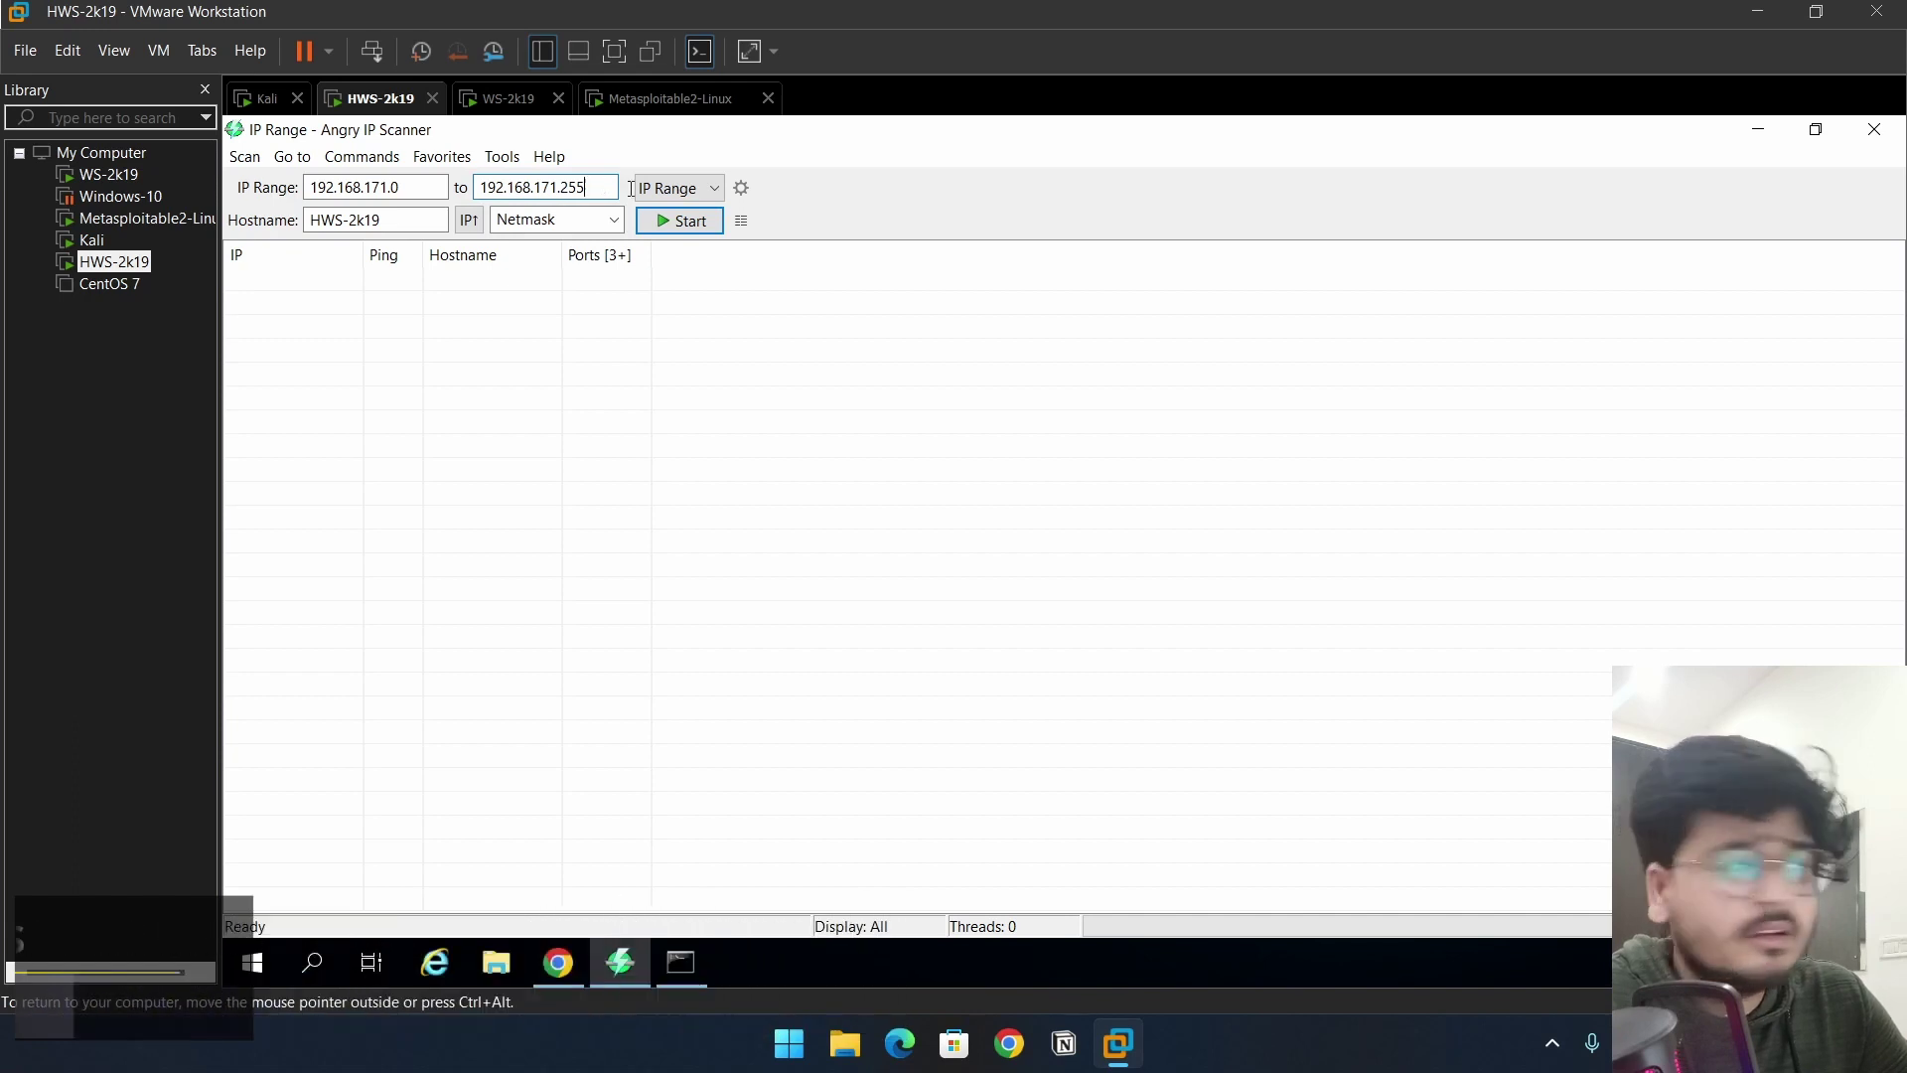
Open the scanner preferences and review the scanning and port settings.
click(742, 192)
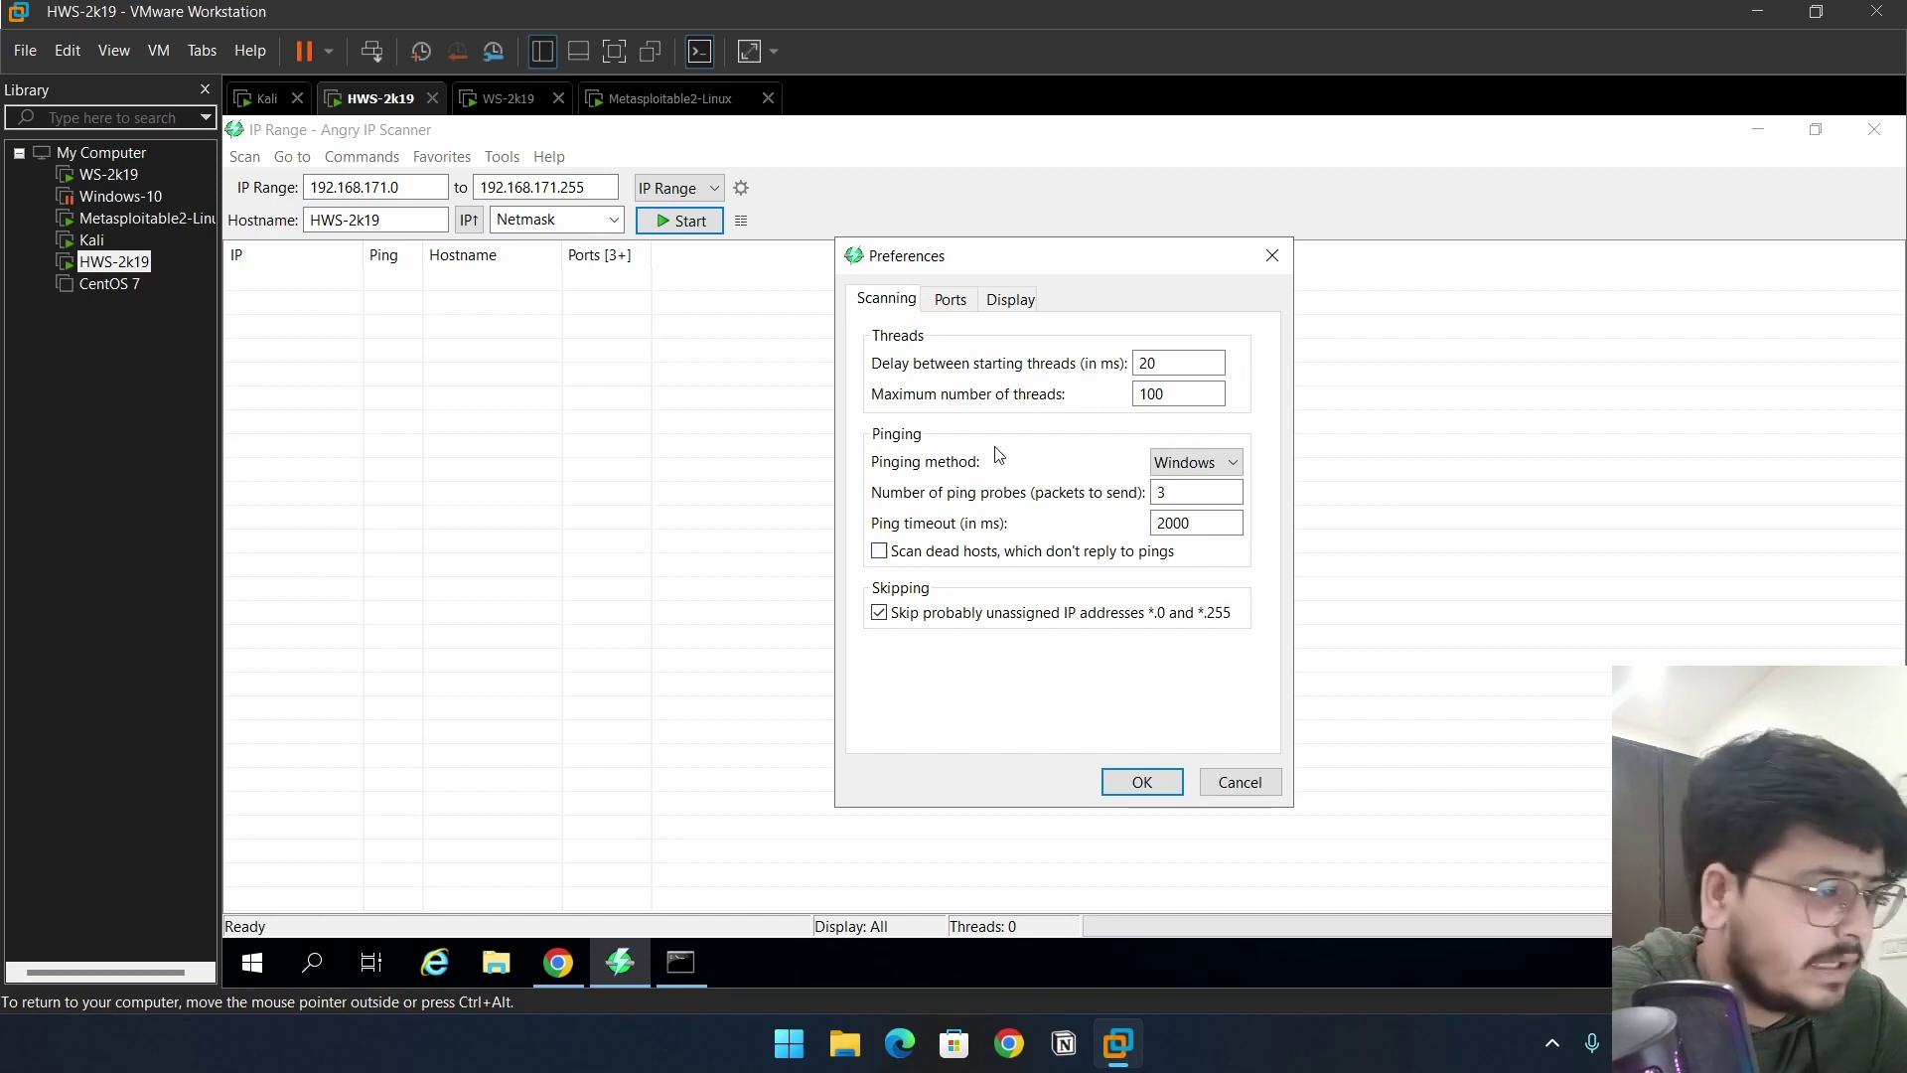
click(949, 309)
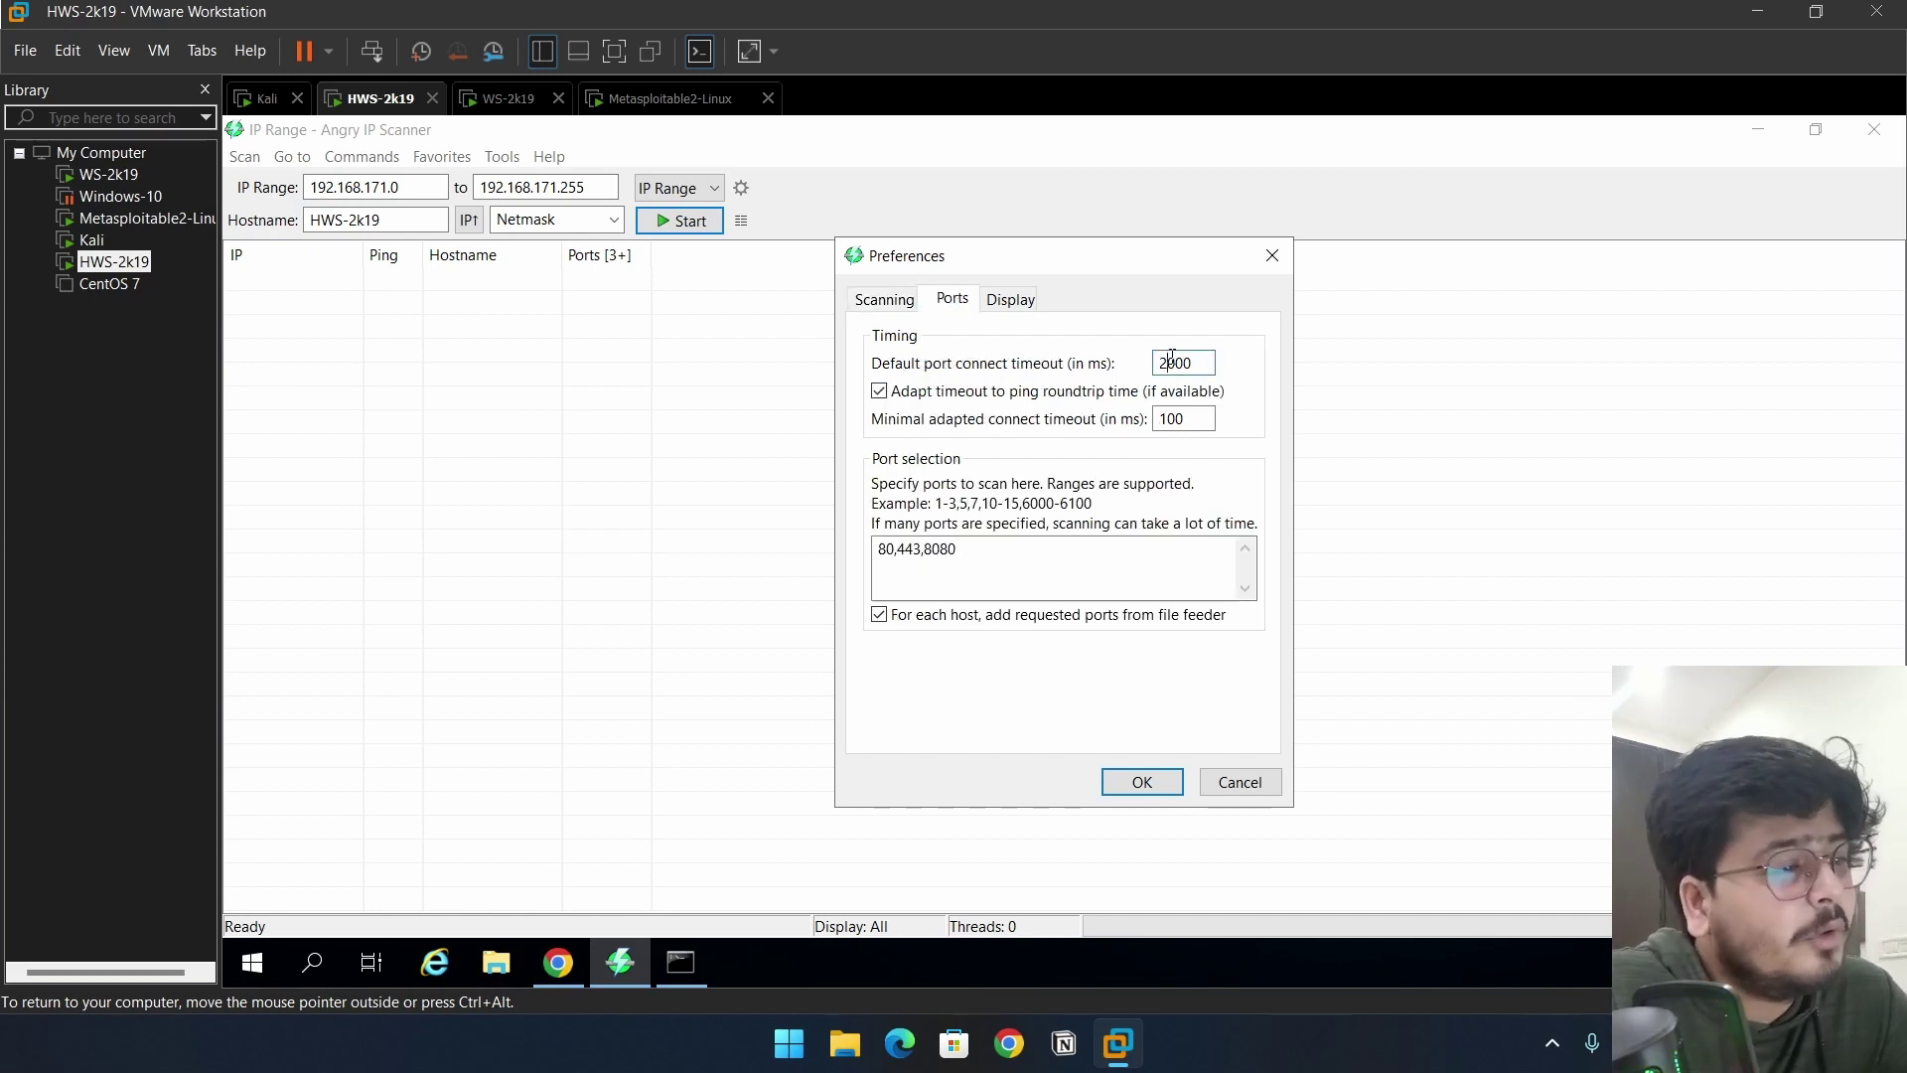
key(Tab)
key(Tab)
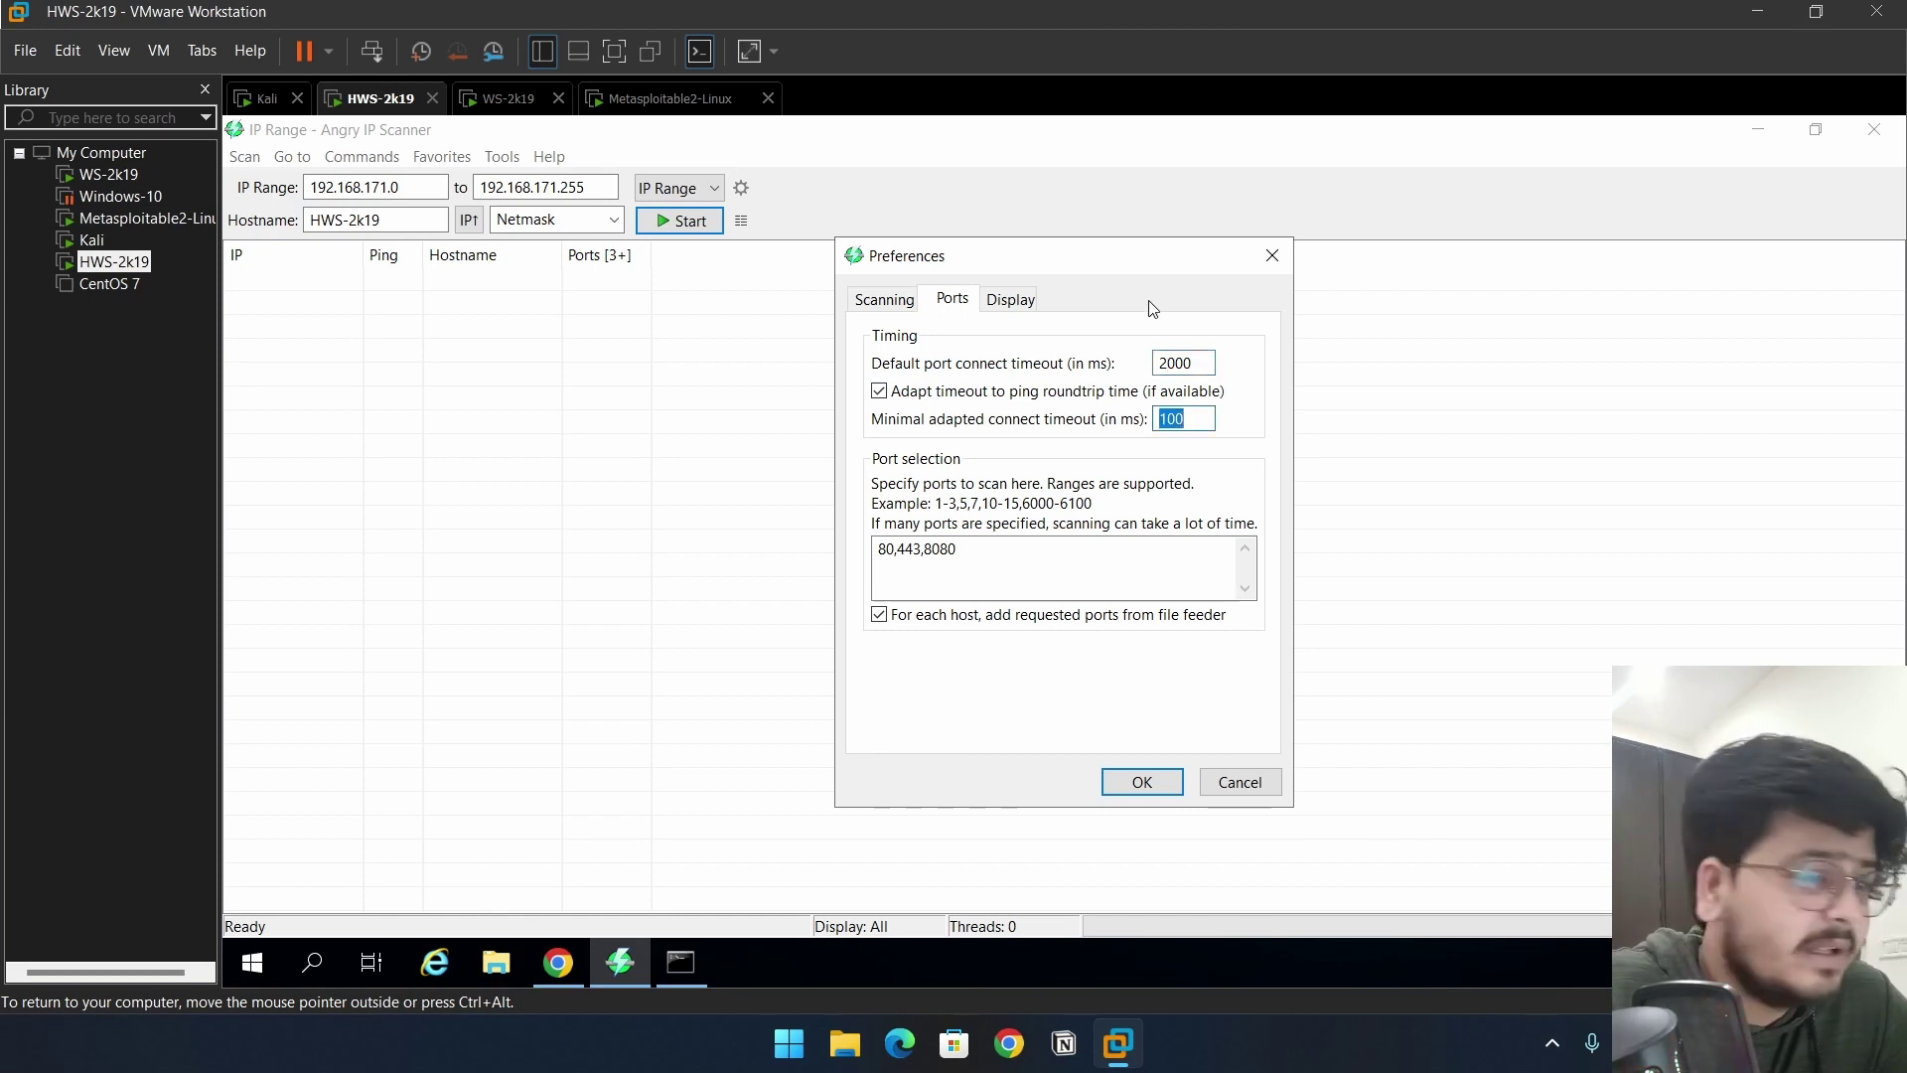
Set the results list to display all scanned hosts and start scanning 192.168.171.0 to 192.168.171.255.
click(1030, 297)
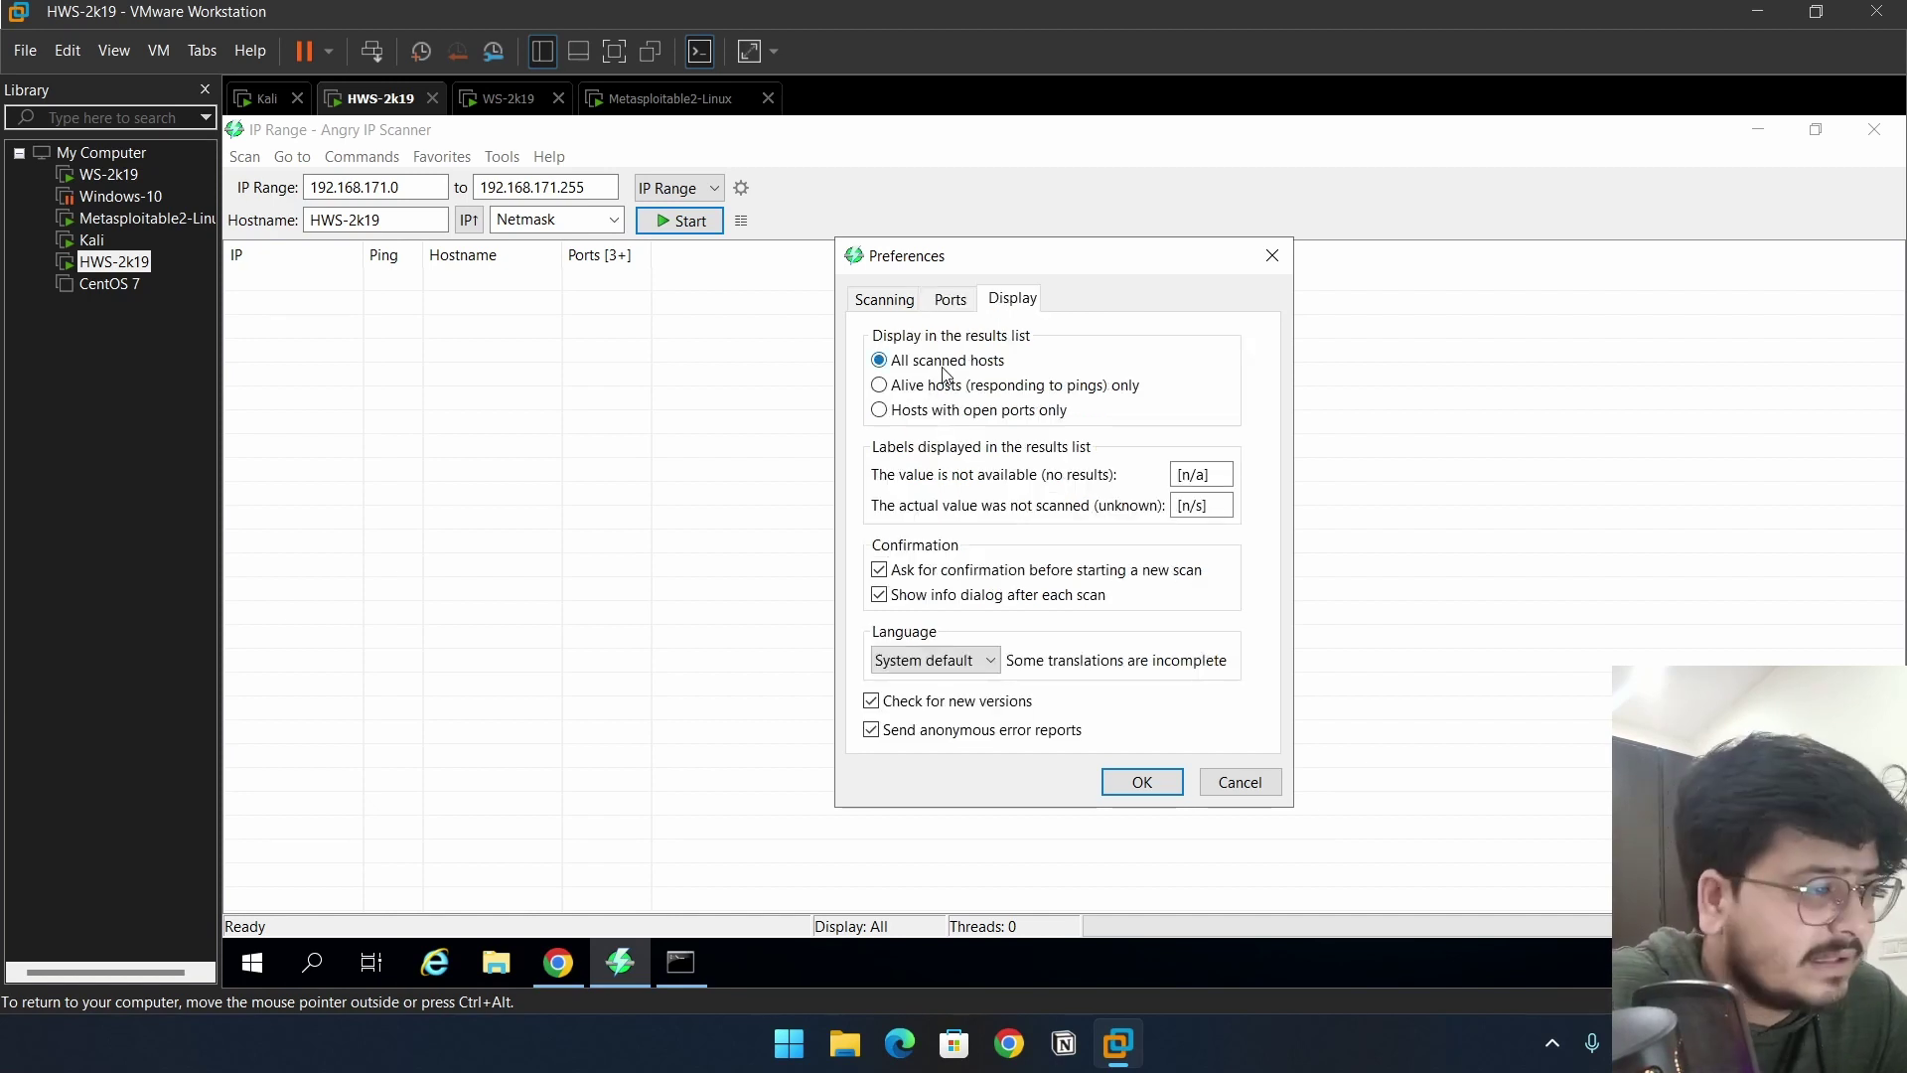
click(909, 397)
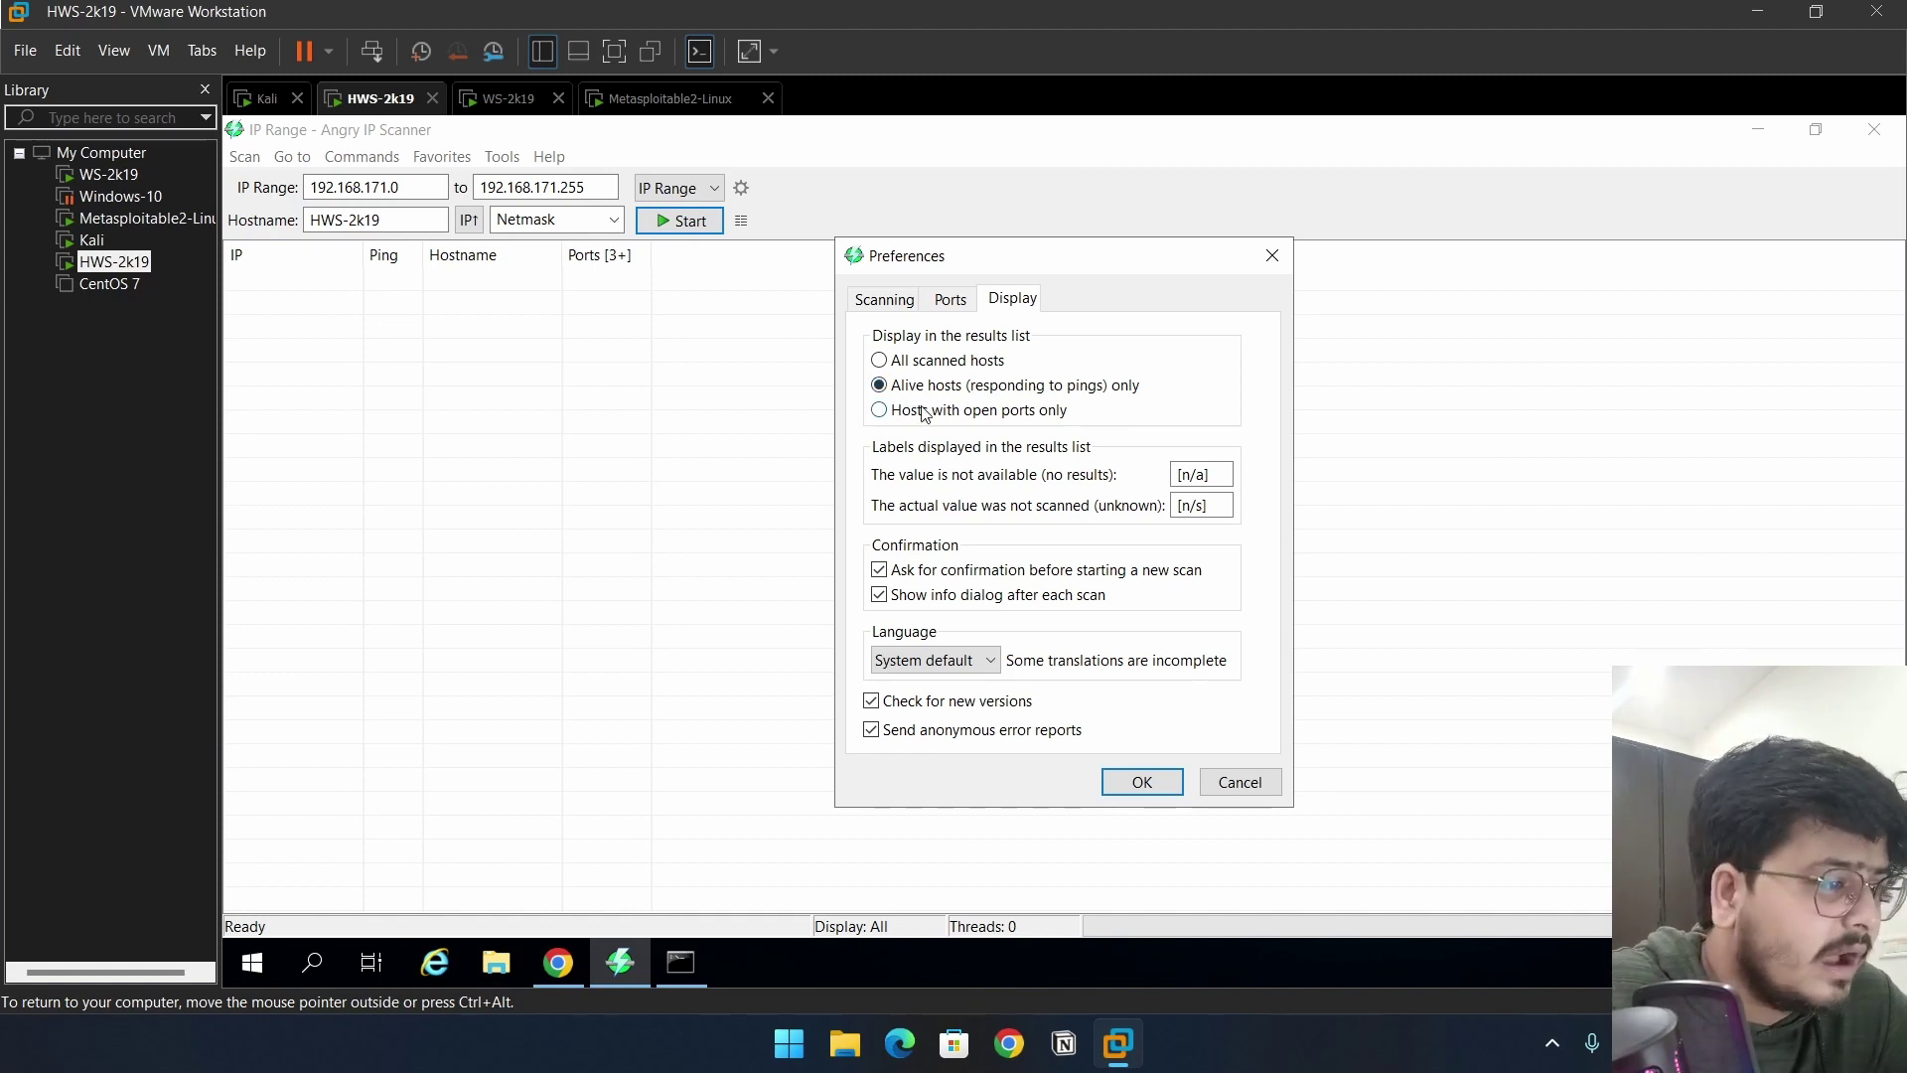
click(923, 411)
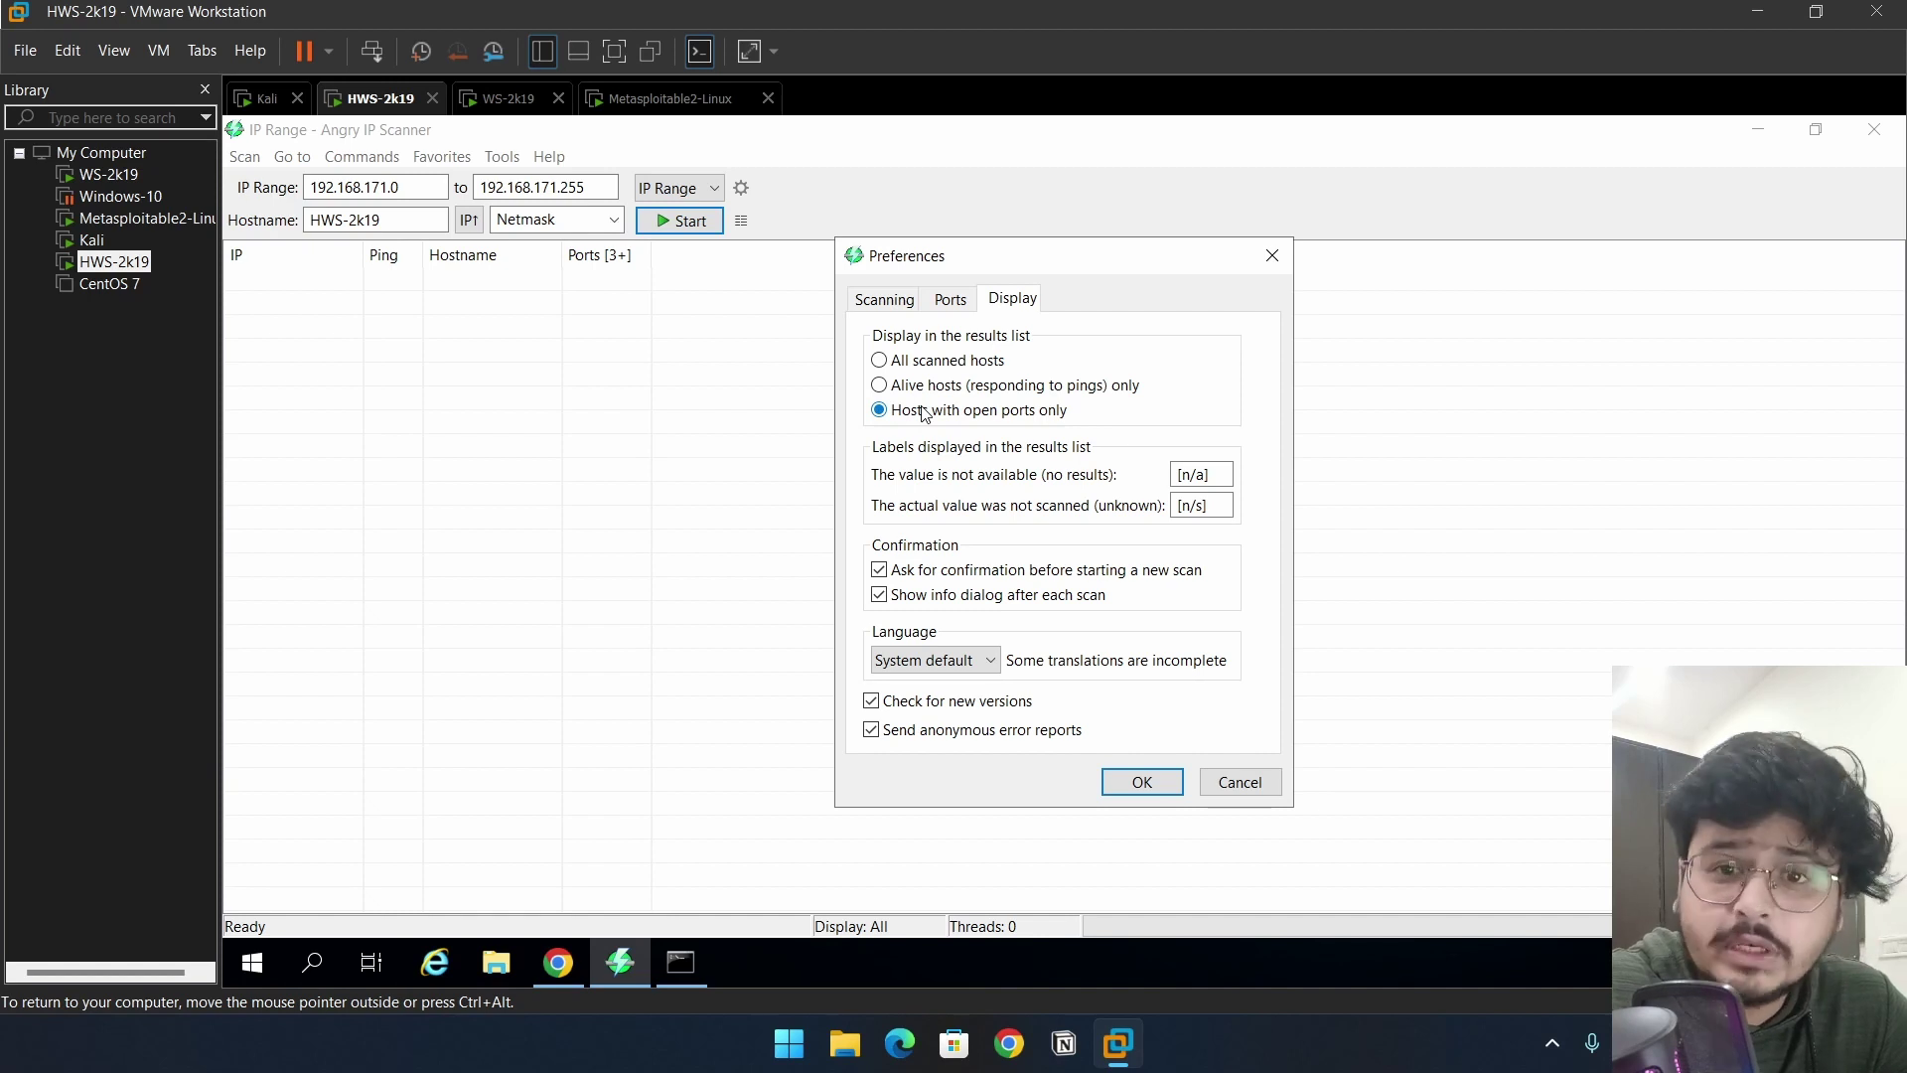
click(934, 365)
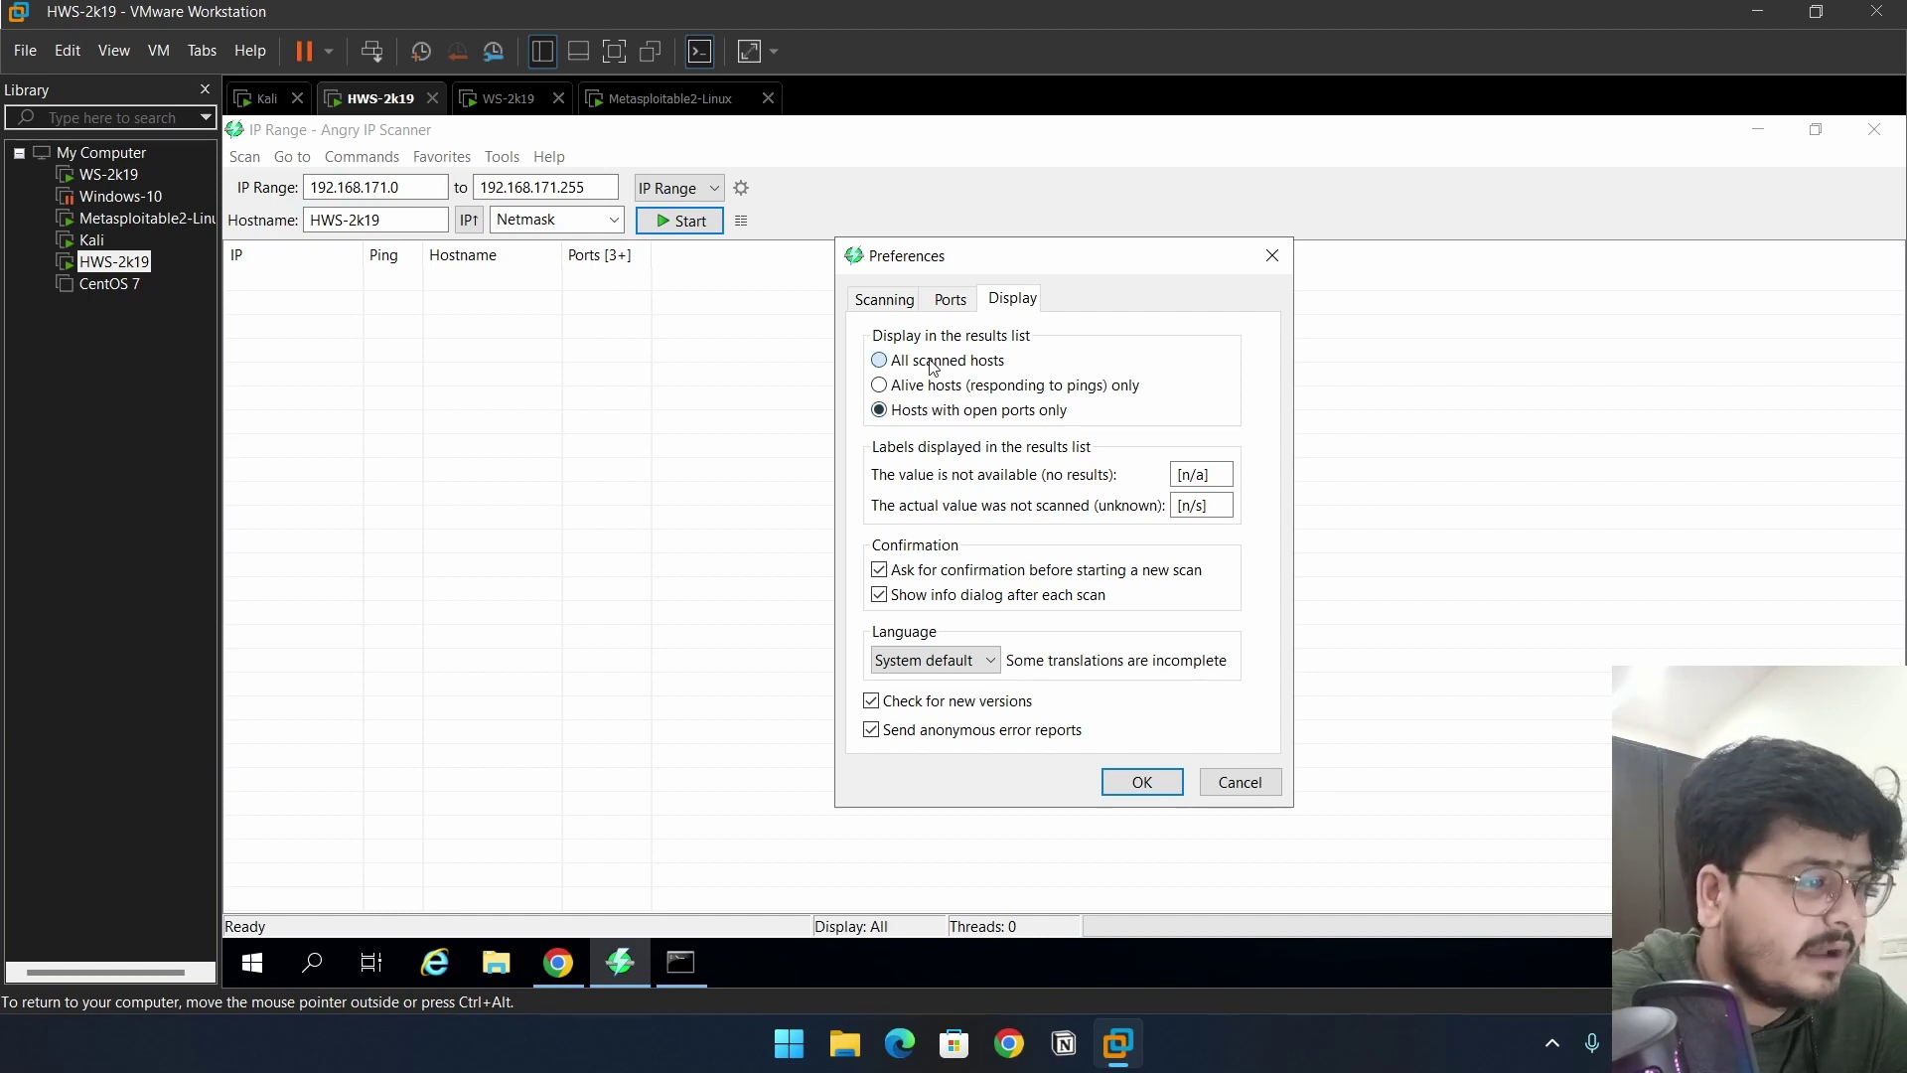
click(1142, 782)
click(677, 228)
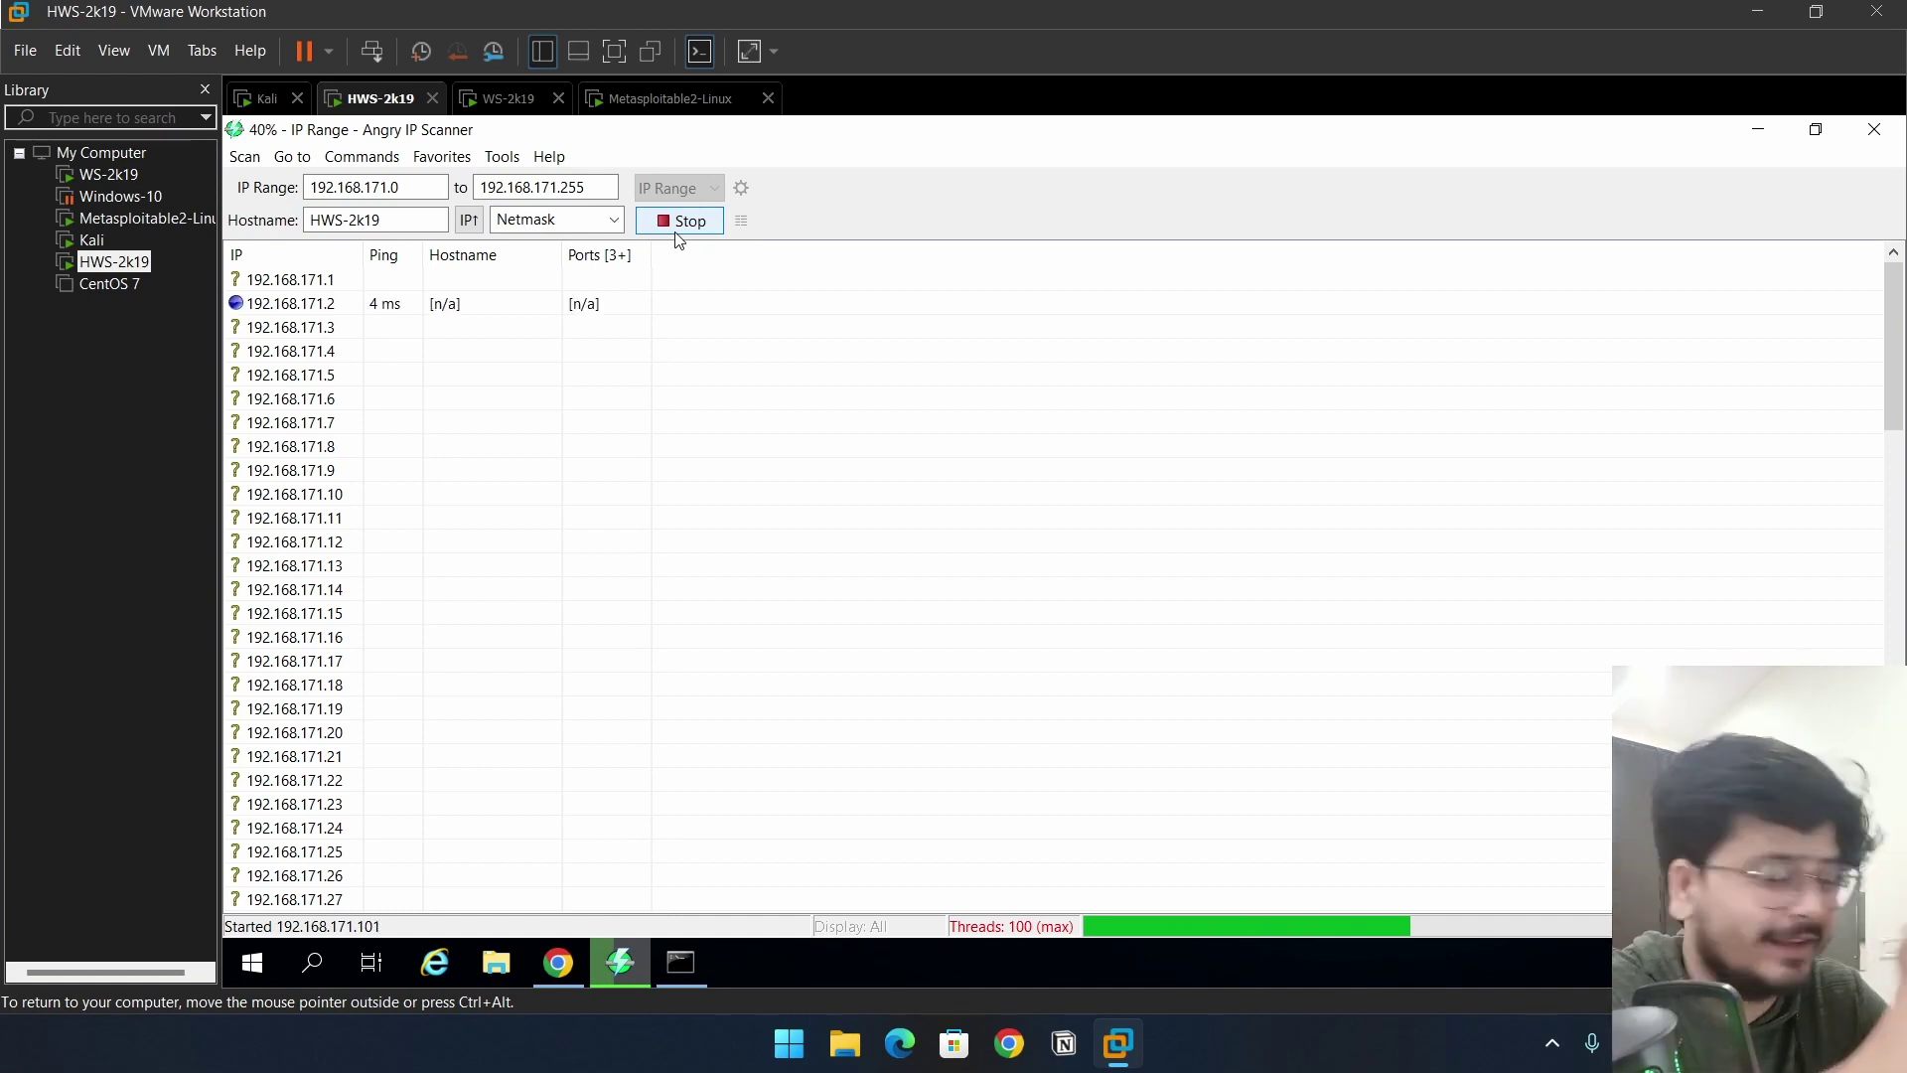
Check the virtual machine's default gateway in Command Prompt against the scanned host 192.168.171.2, and return to the scan results.
click(394, 305)
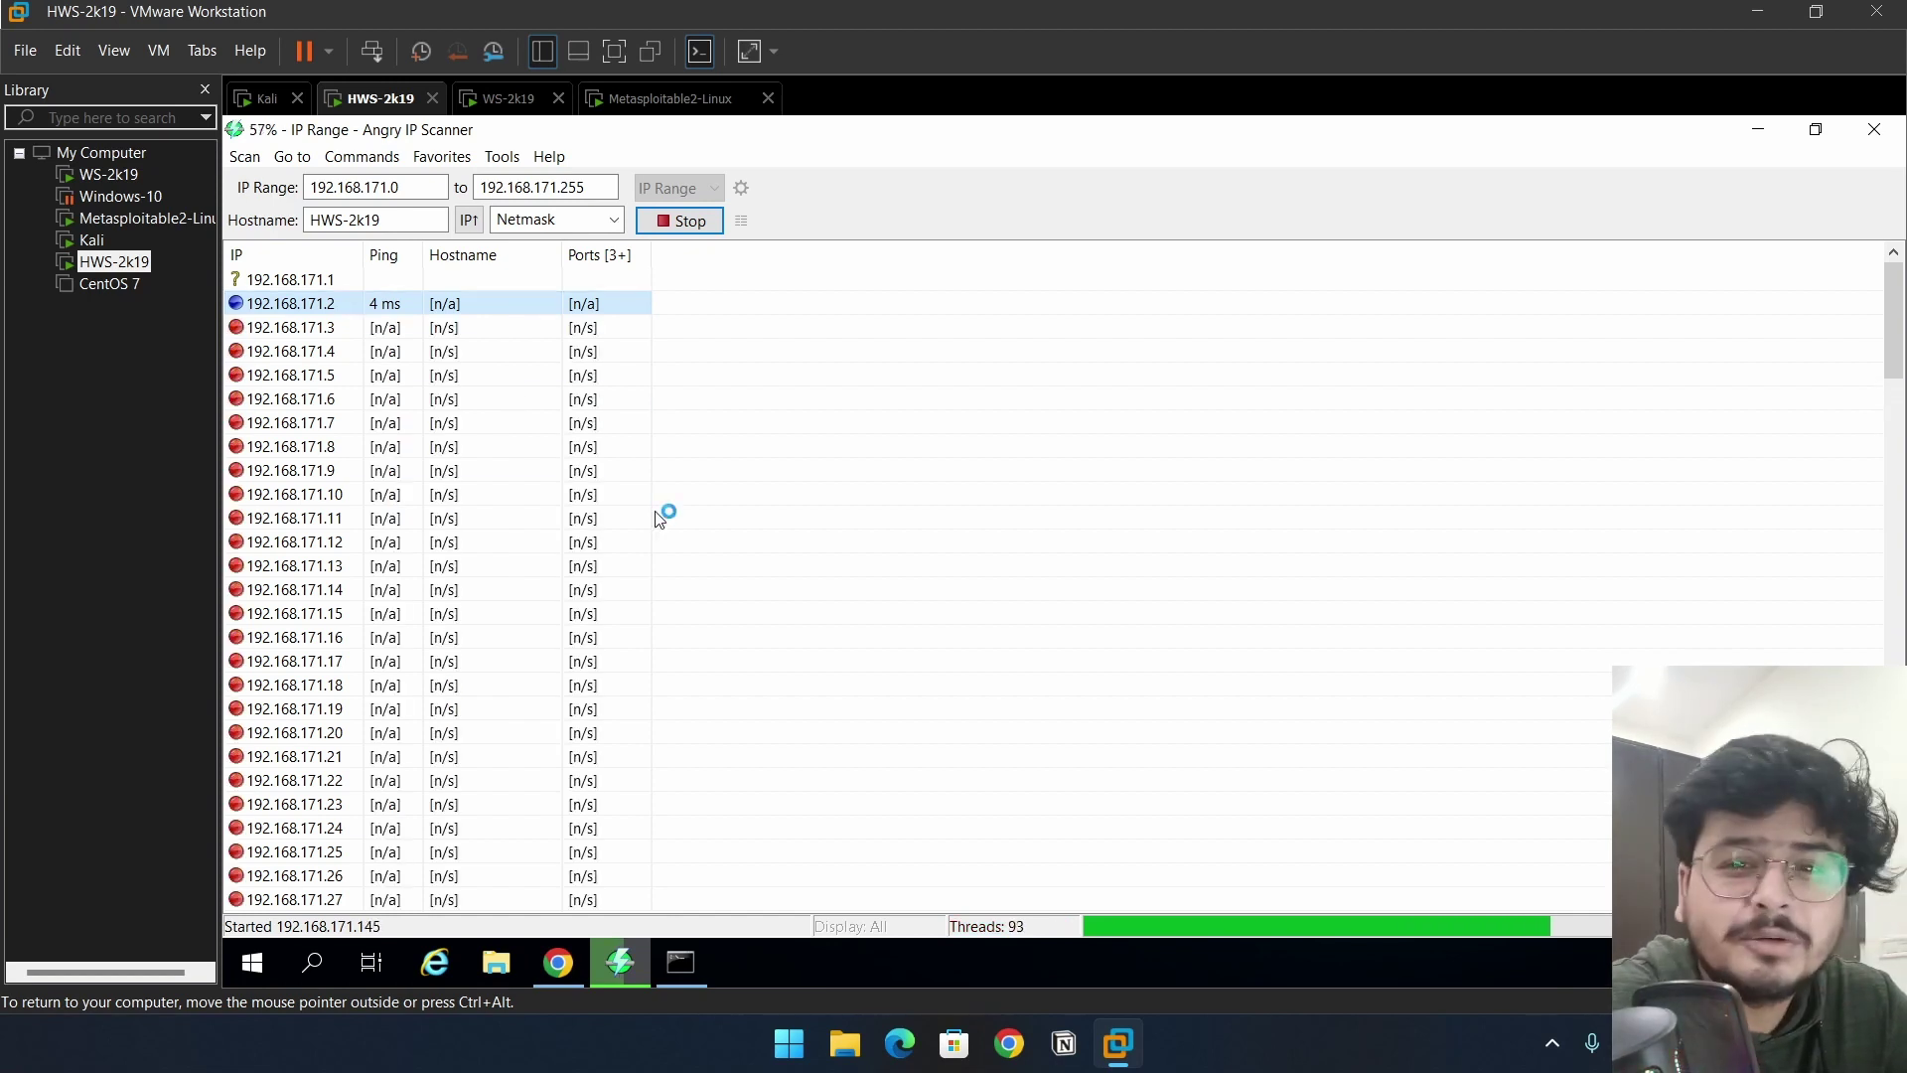
click(699, 979)
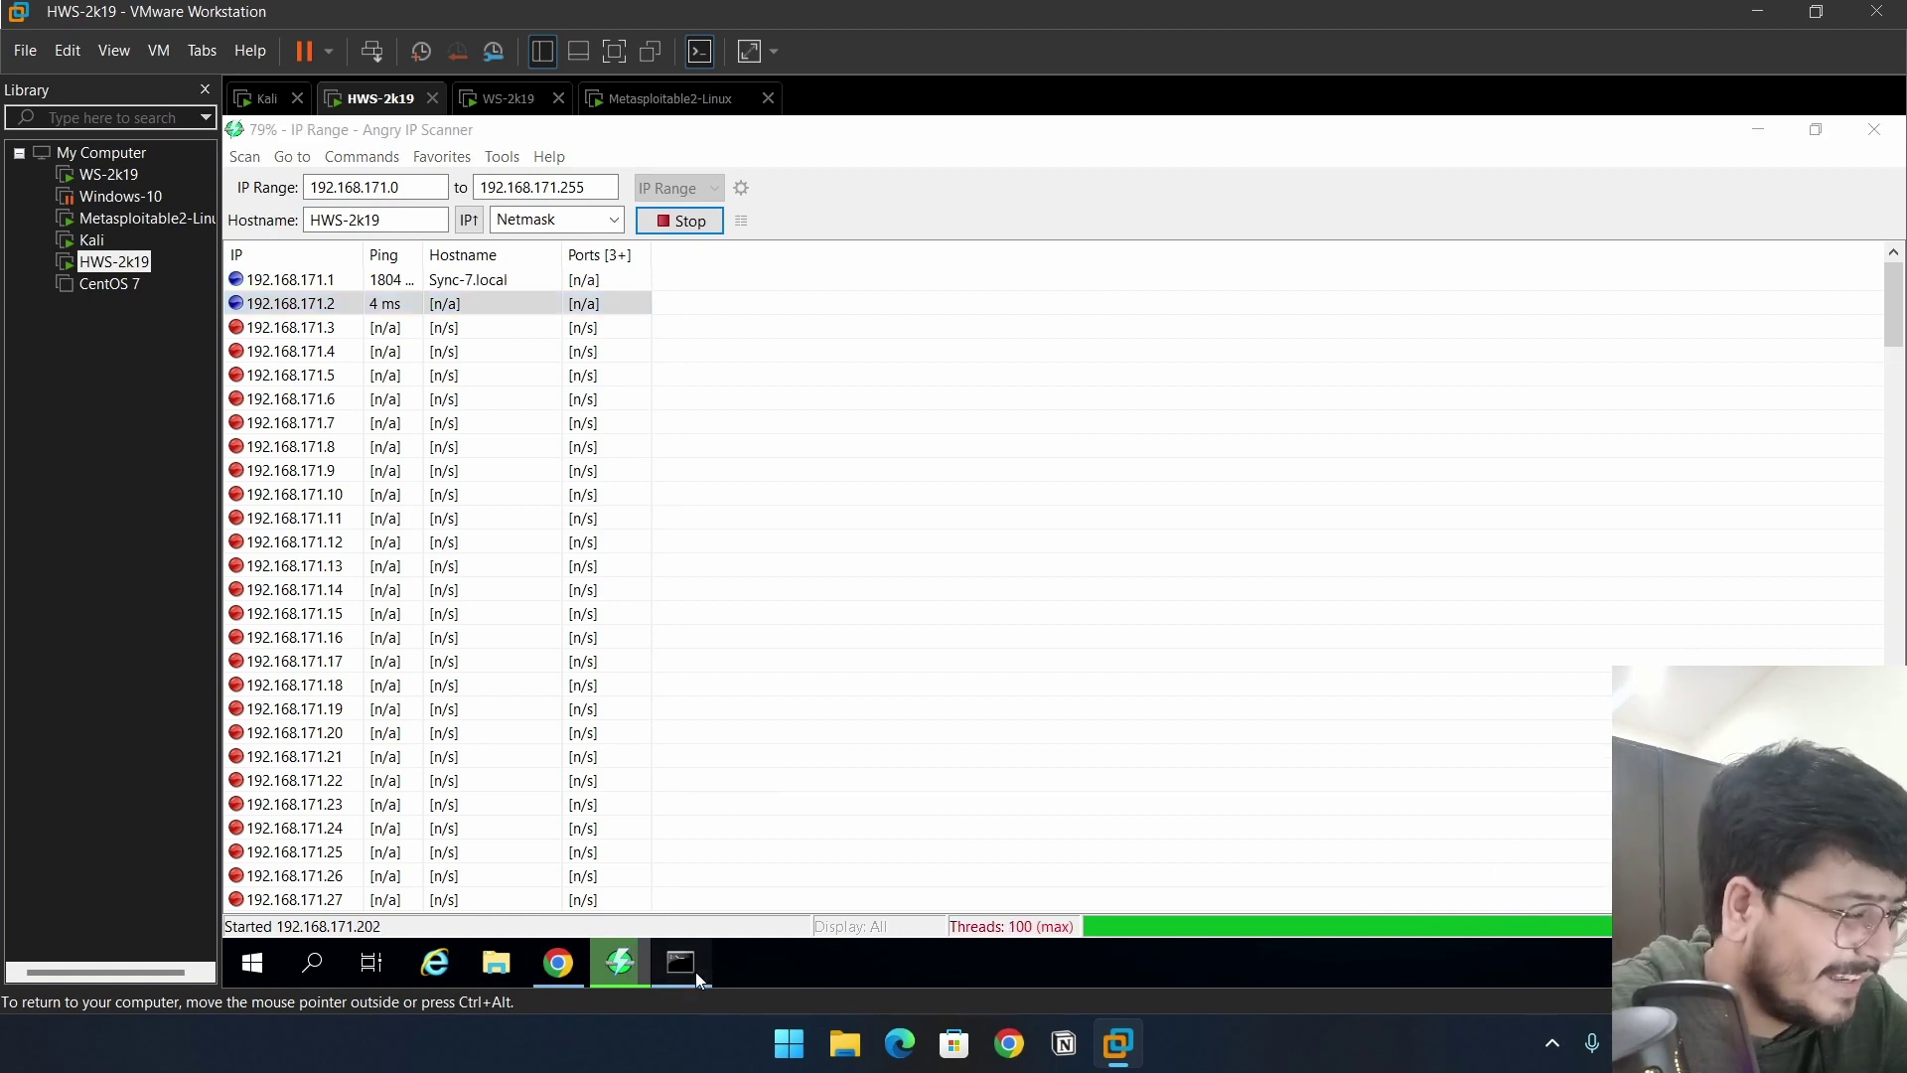
drag(741, 602, 851, 608)
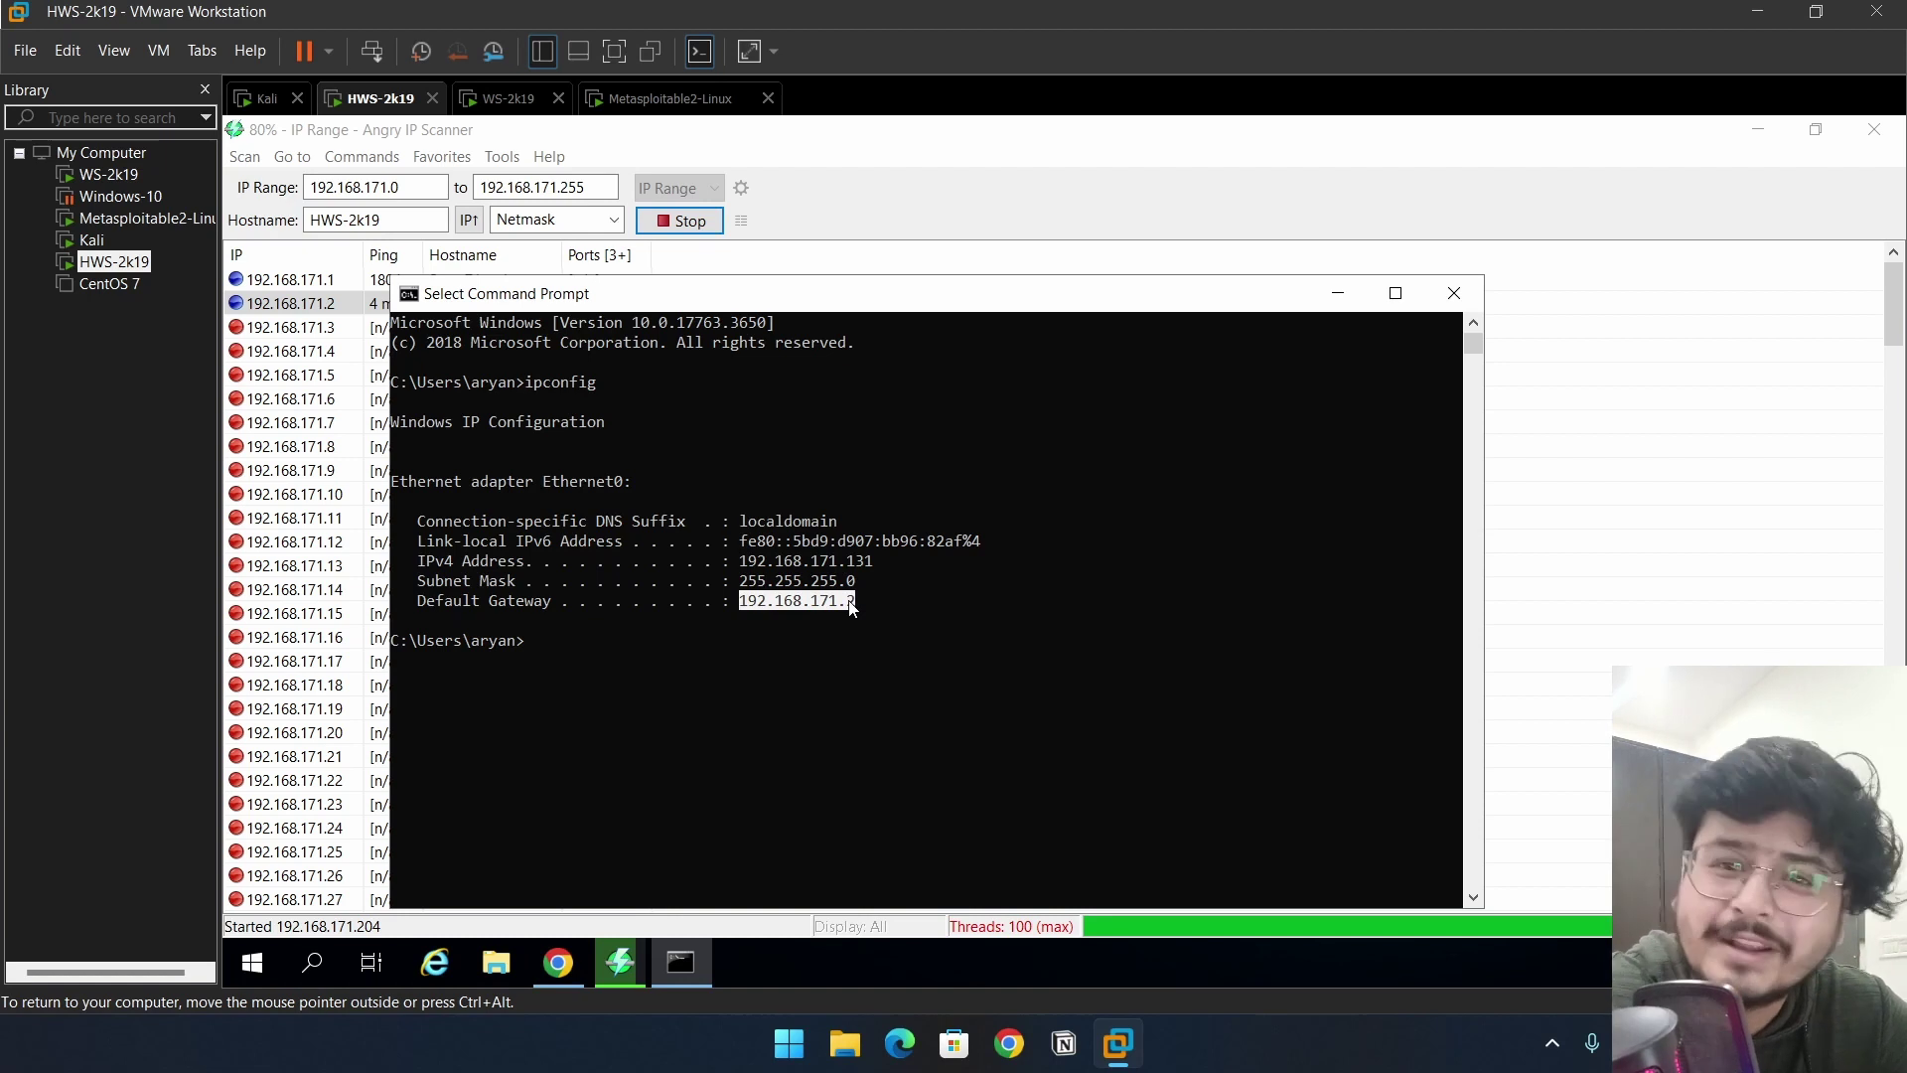
click(1338, 293)
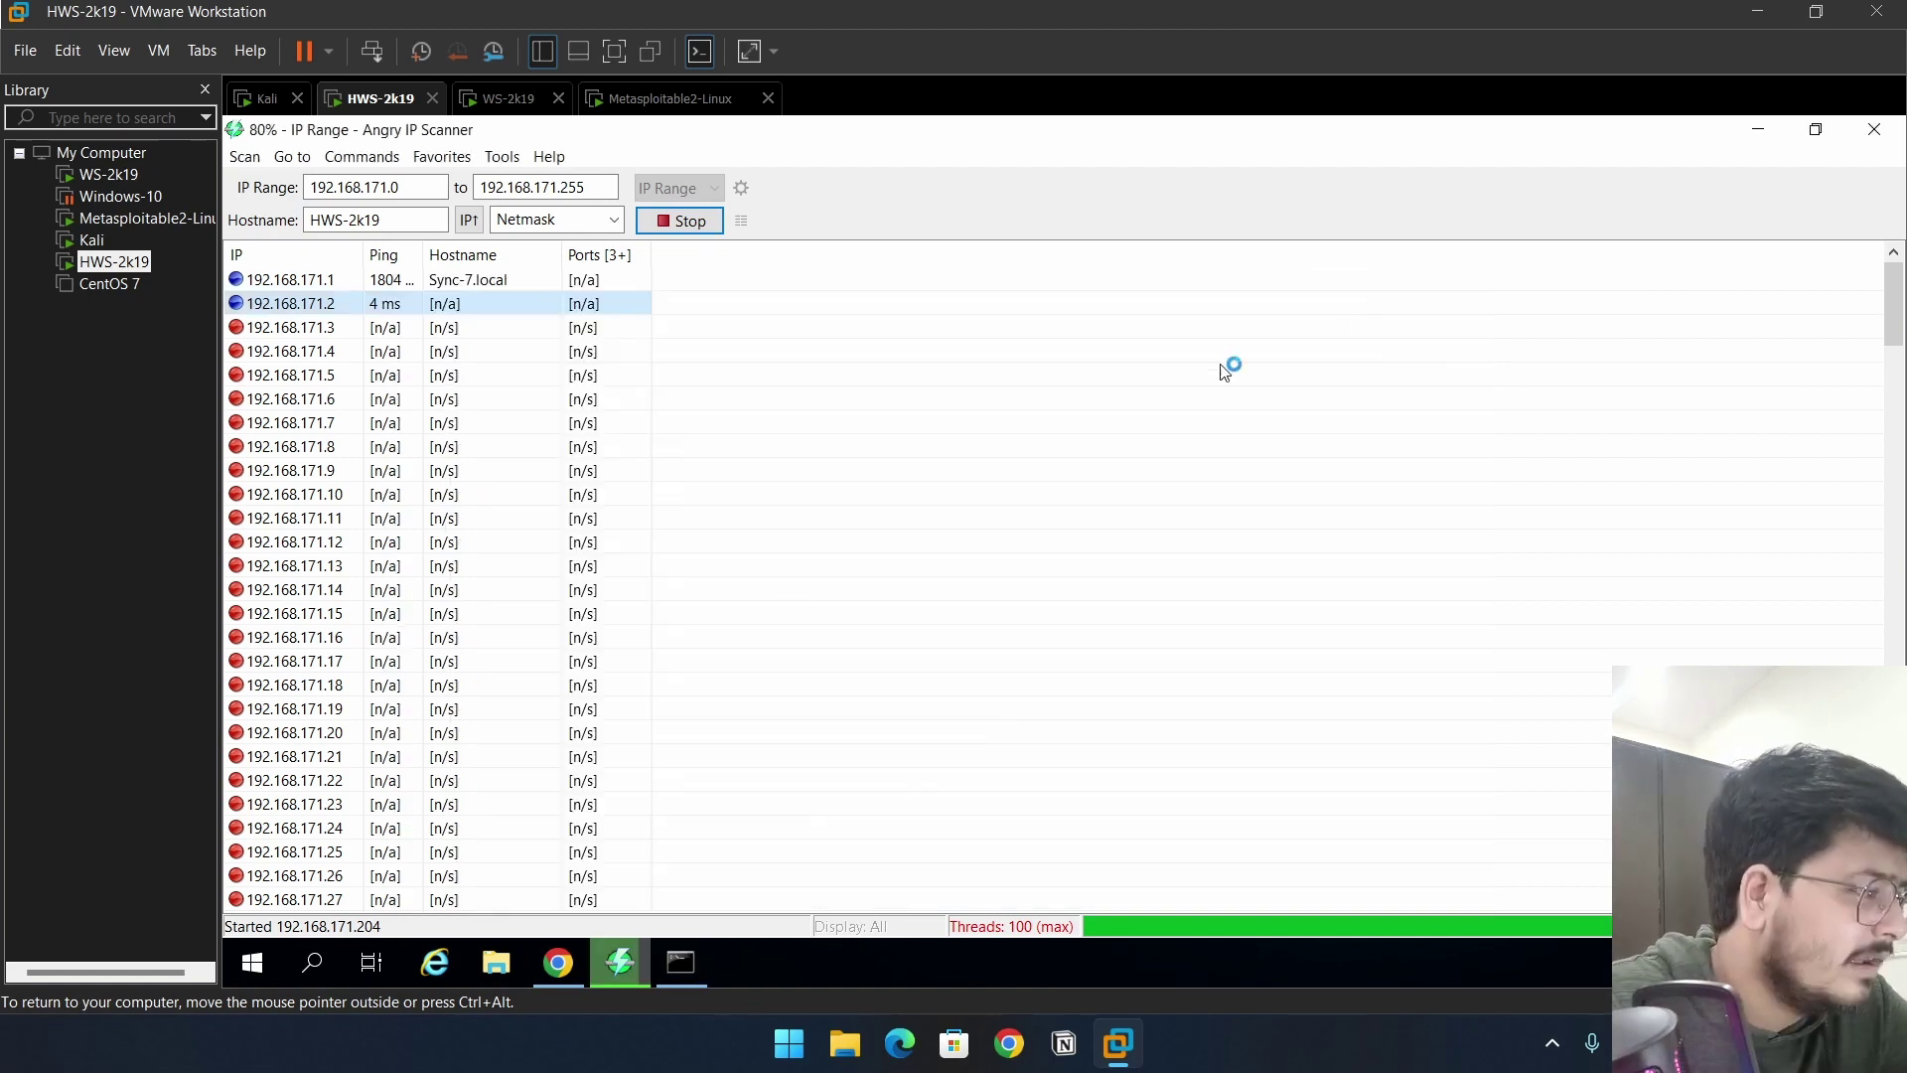
Open Command Prompt on the physical host and run hostname to compare it with the name scanned at 192.168.171.1.
click(437, 285)
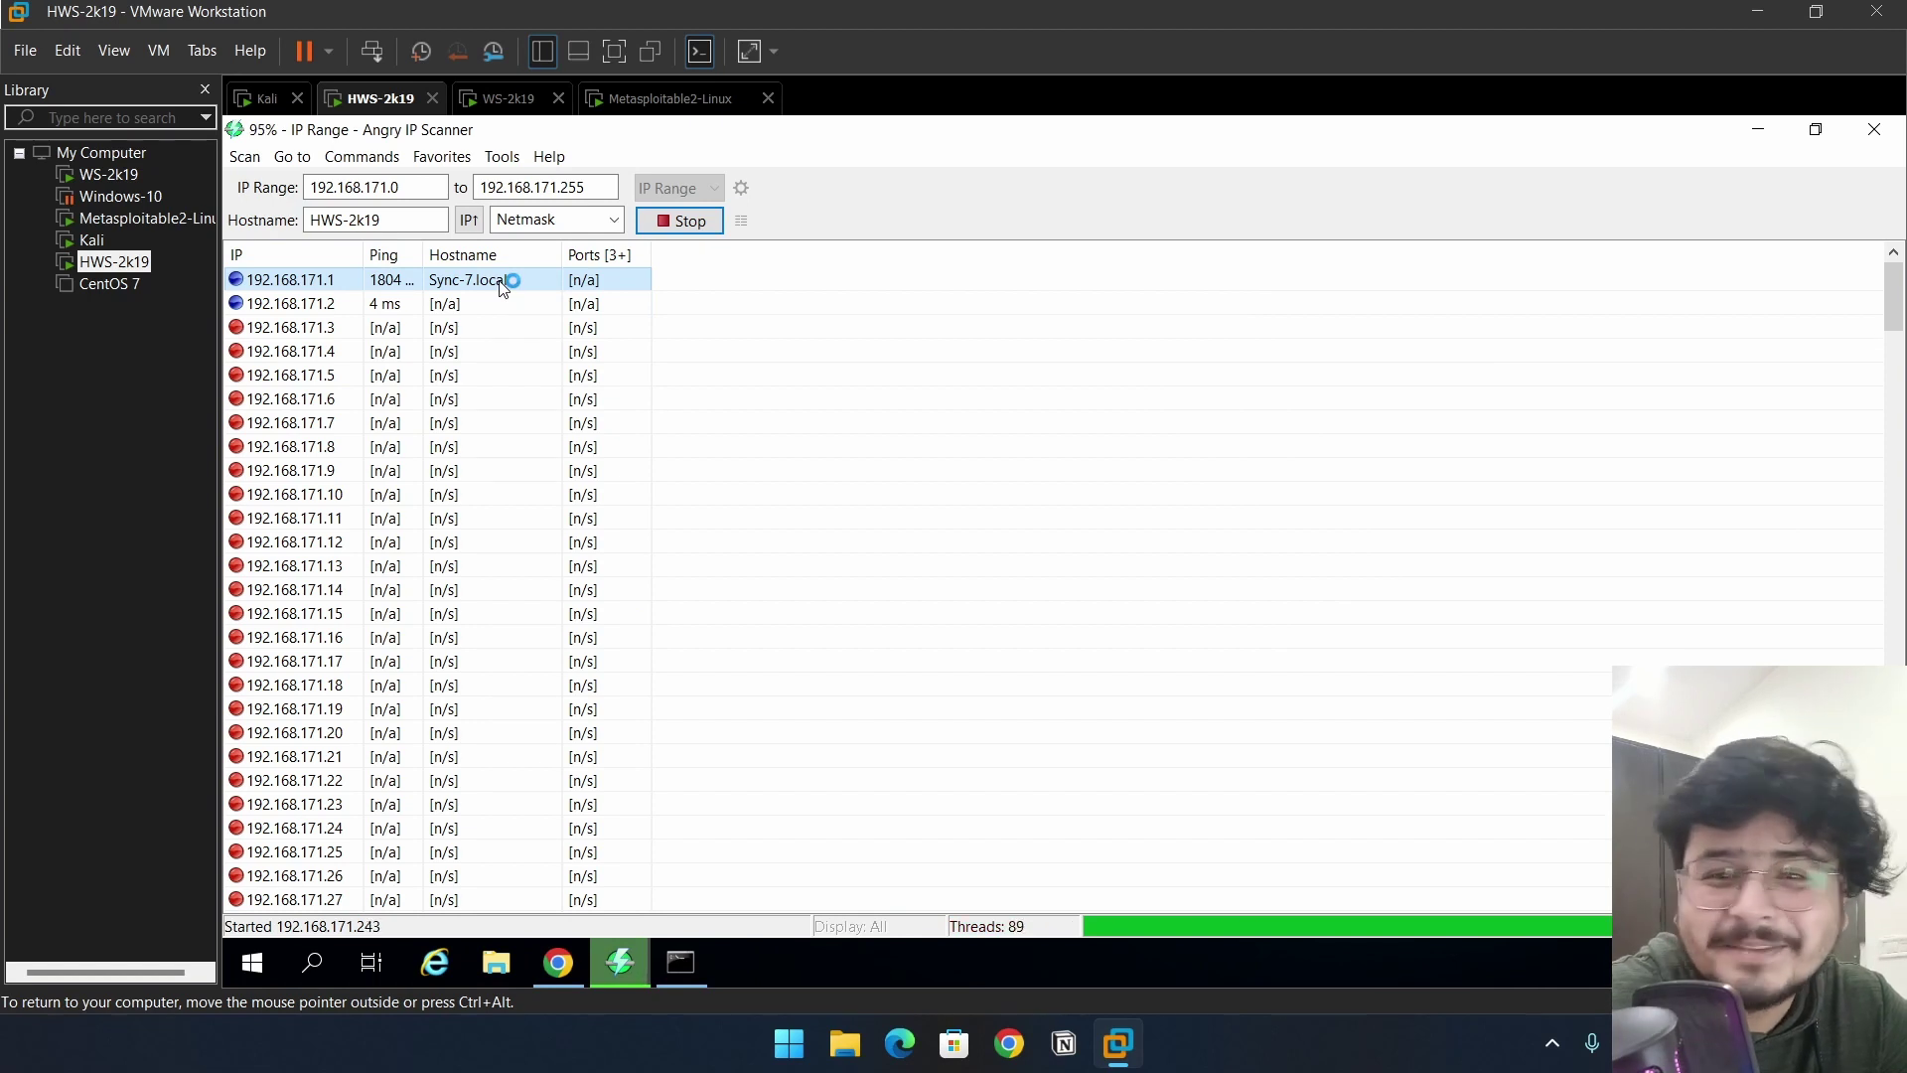
click(778, 1060)
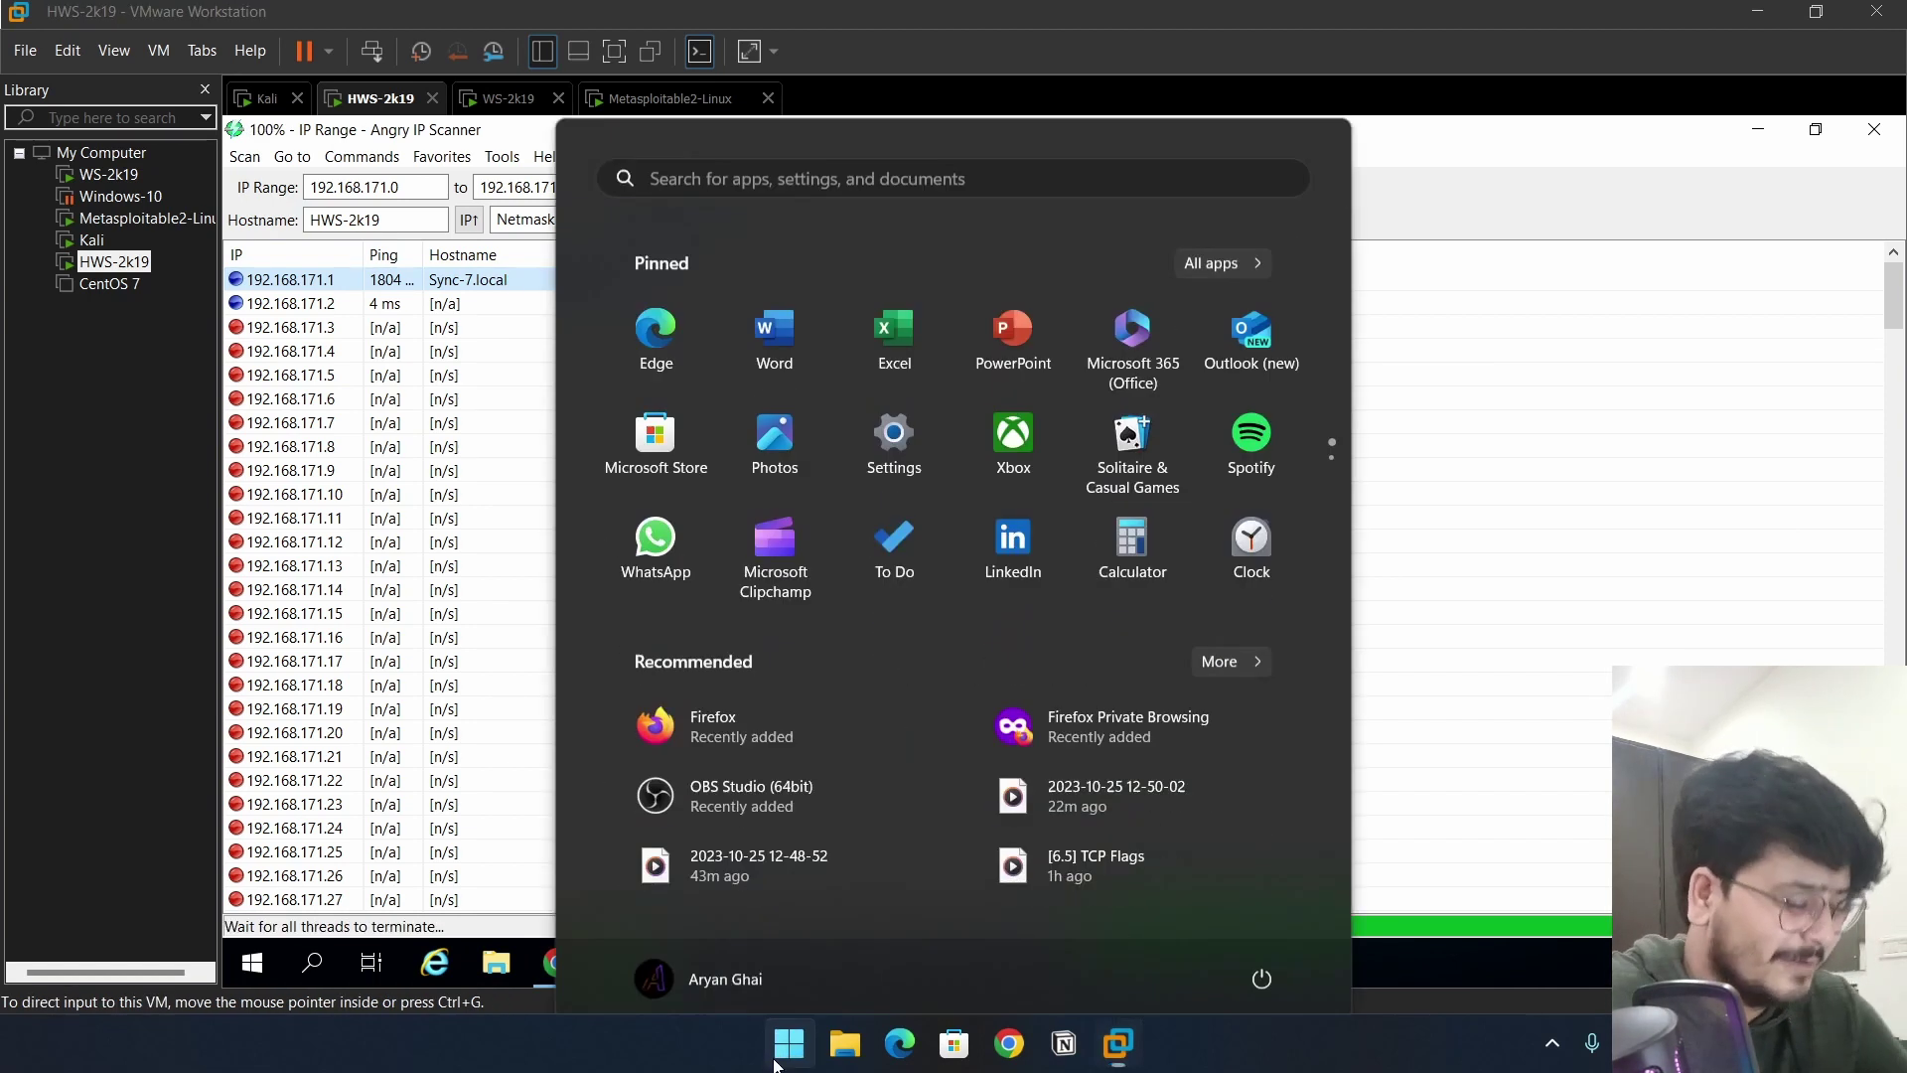
text(cmd)
key(Return)
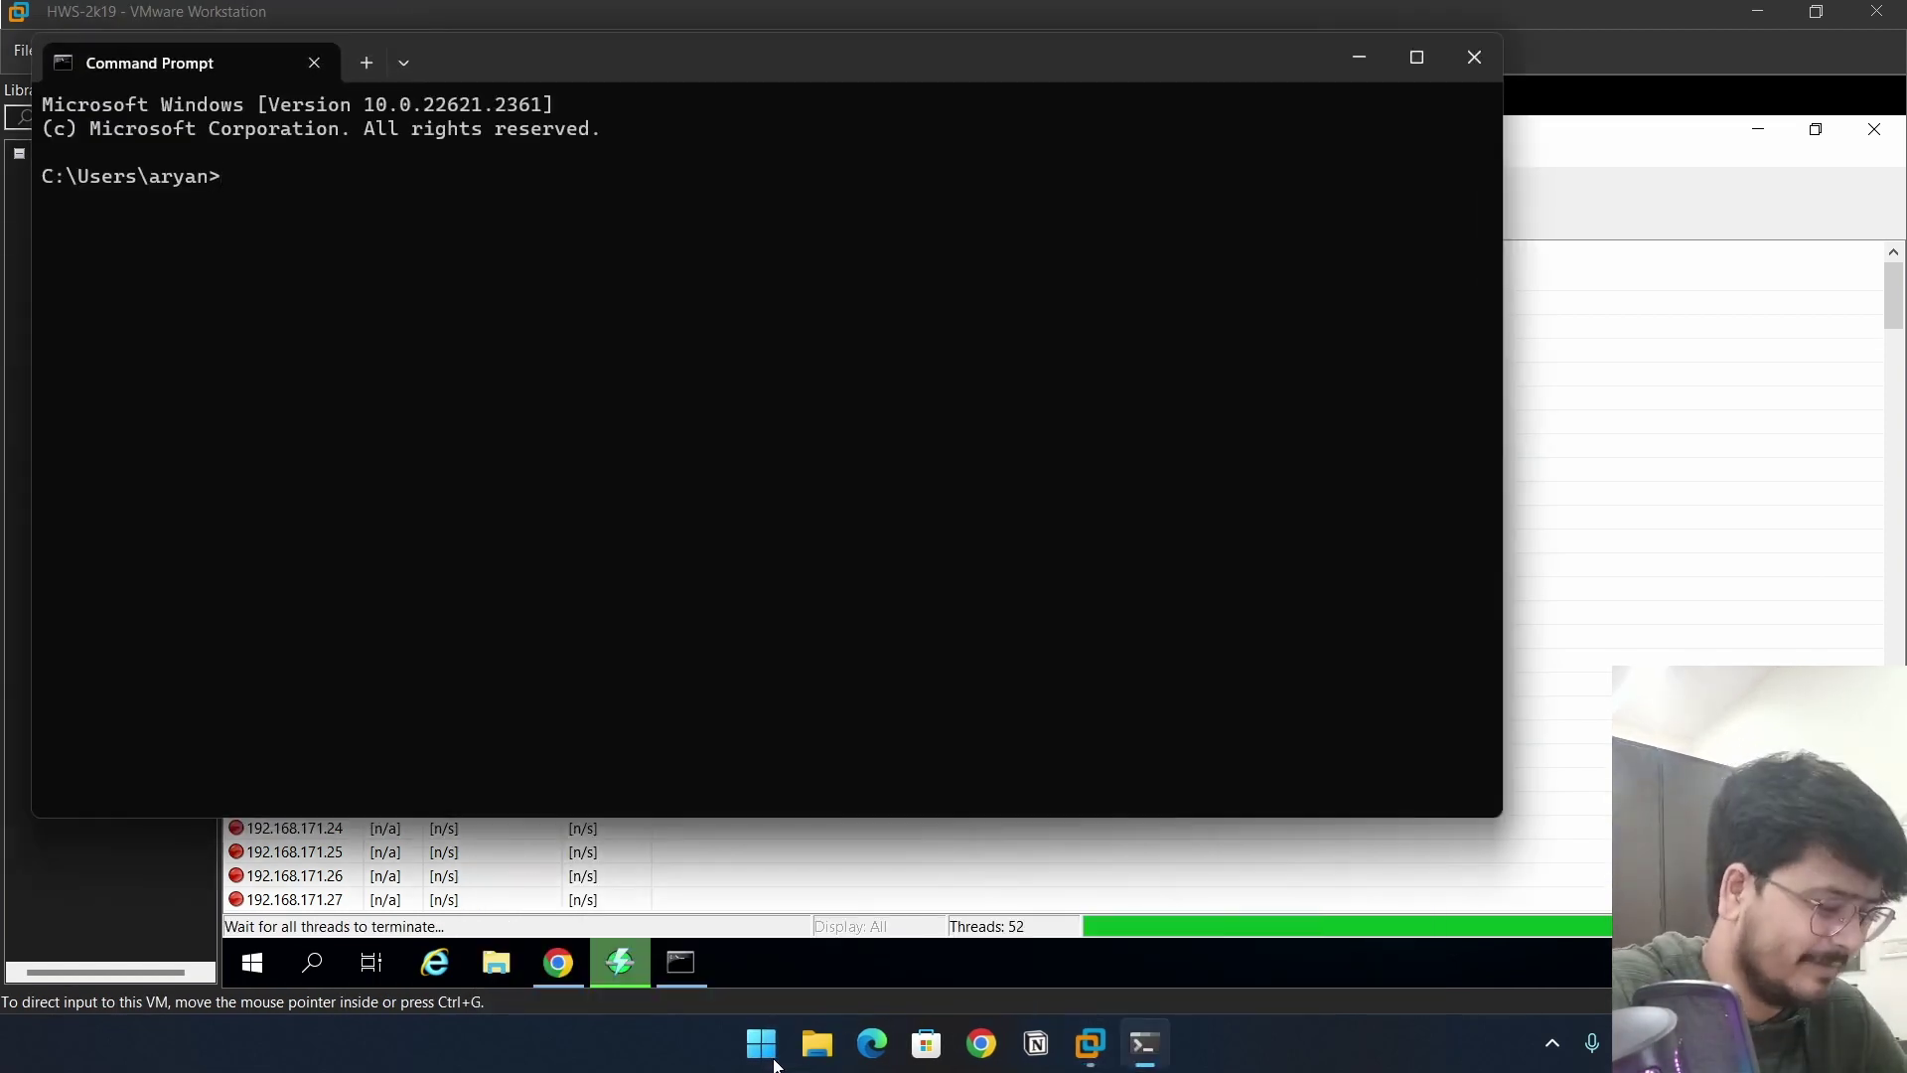
text(hostname)
key(Return)
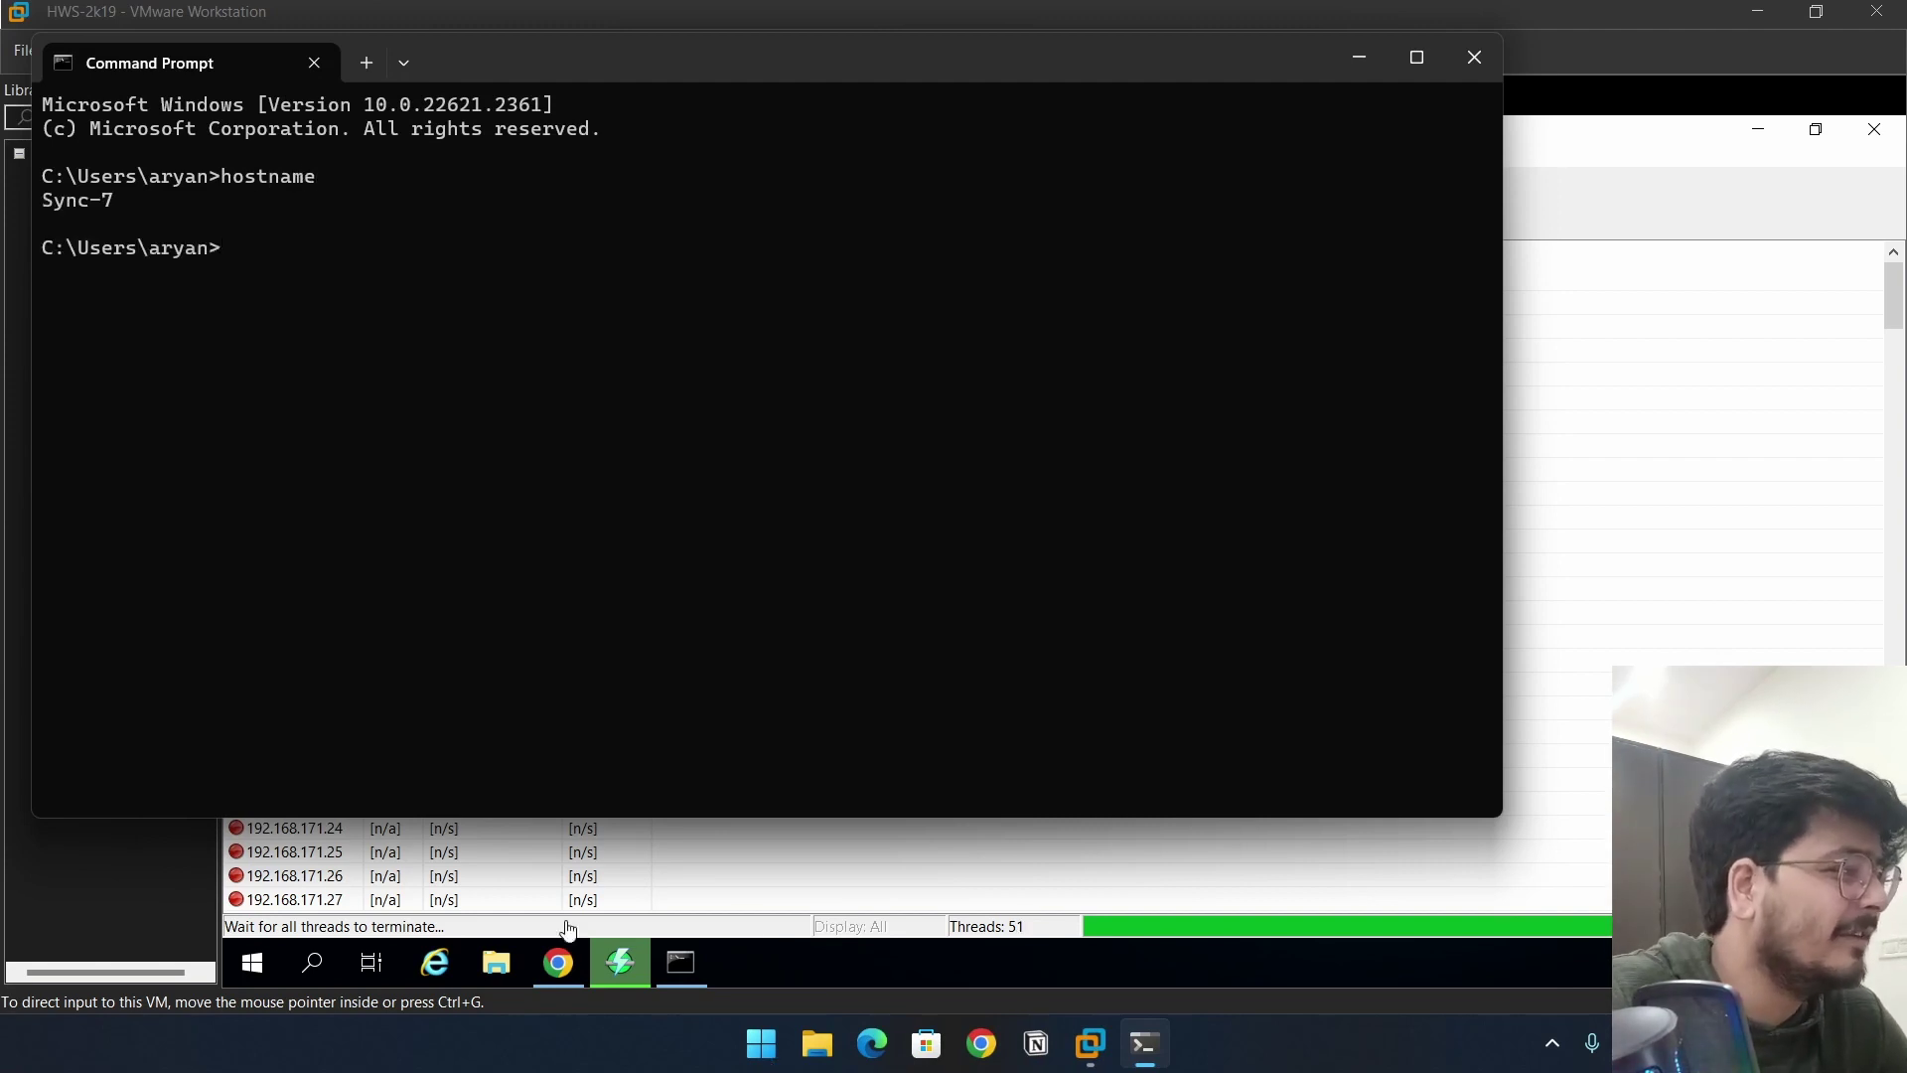
drag(111, 199, 48, 204)
key(ctrl+c)
Run ipconfig on the physical host and examine the IPv4 addresses of the VMnet1 and VMnet8 adapters.
text(ipconfig)
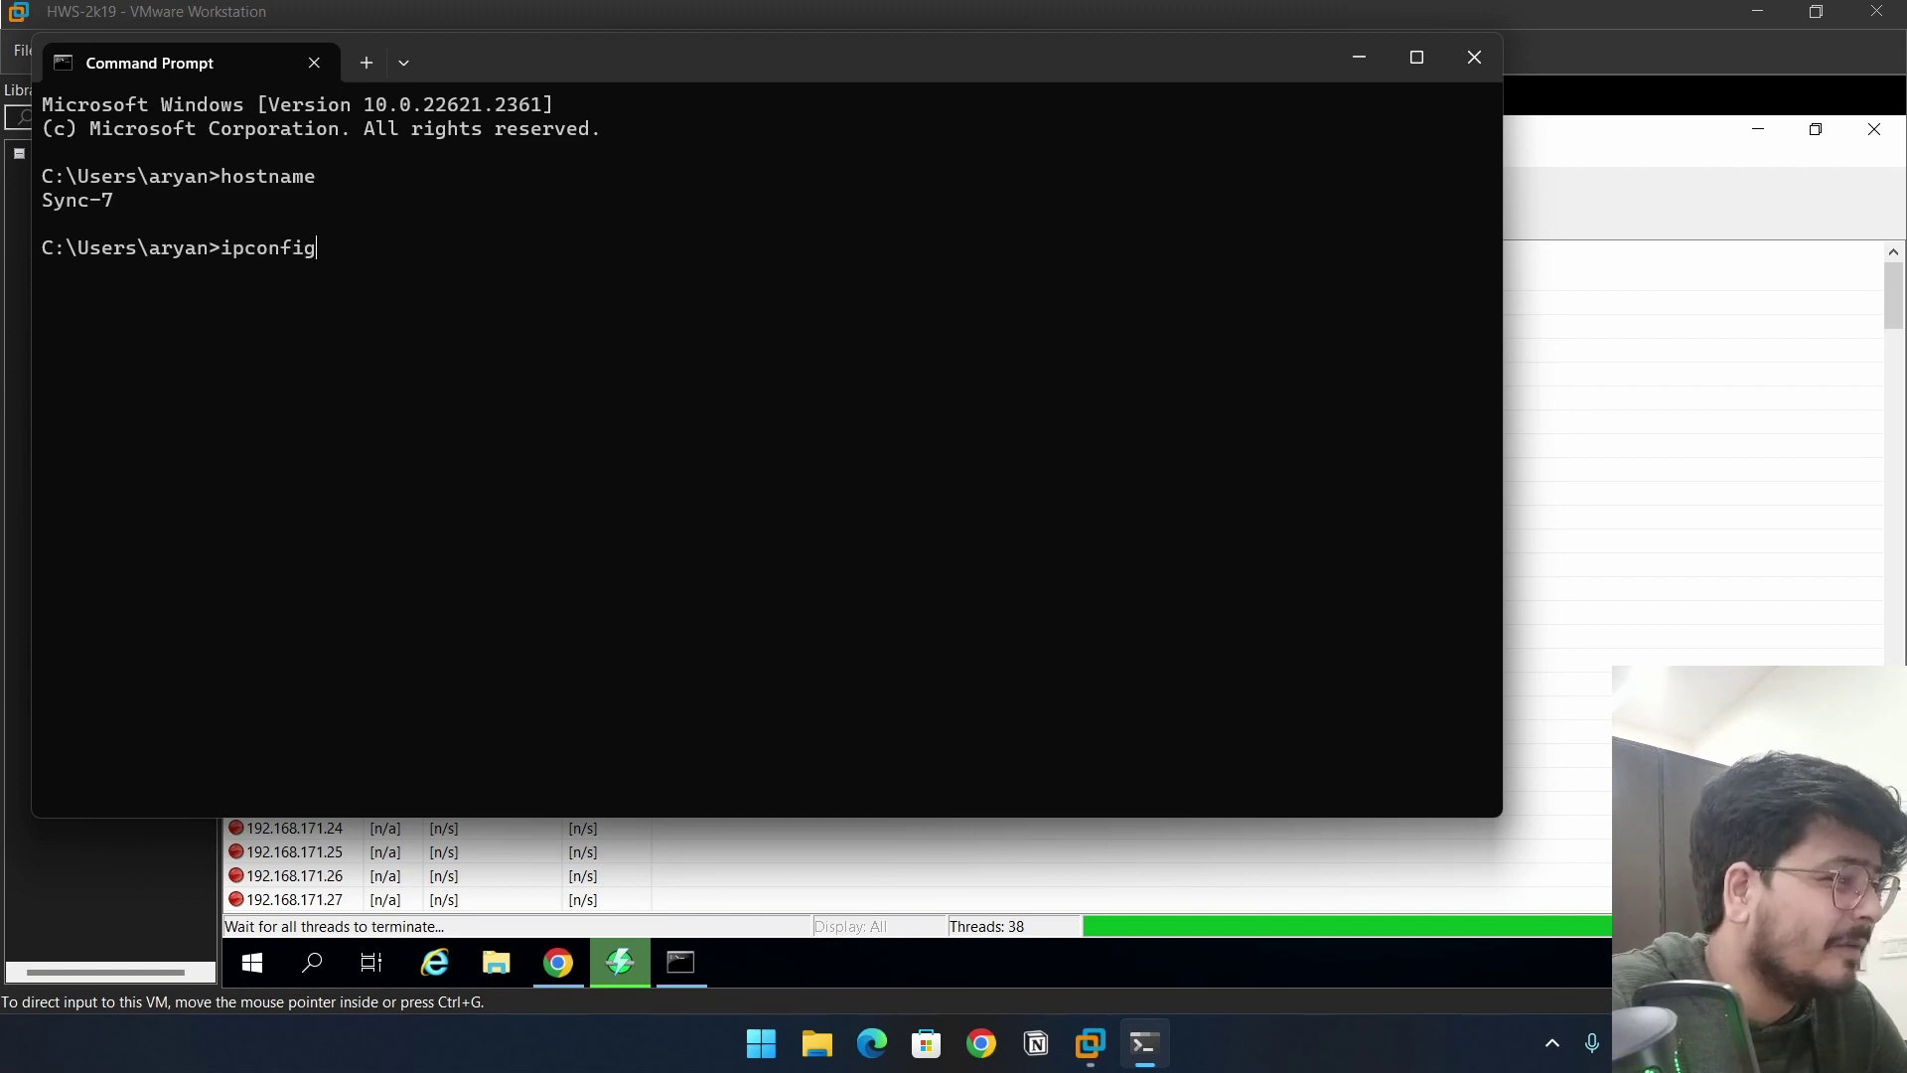
key(Return)
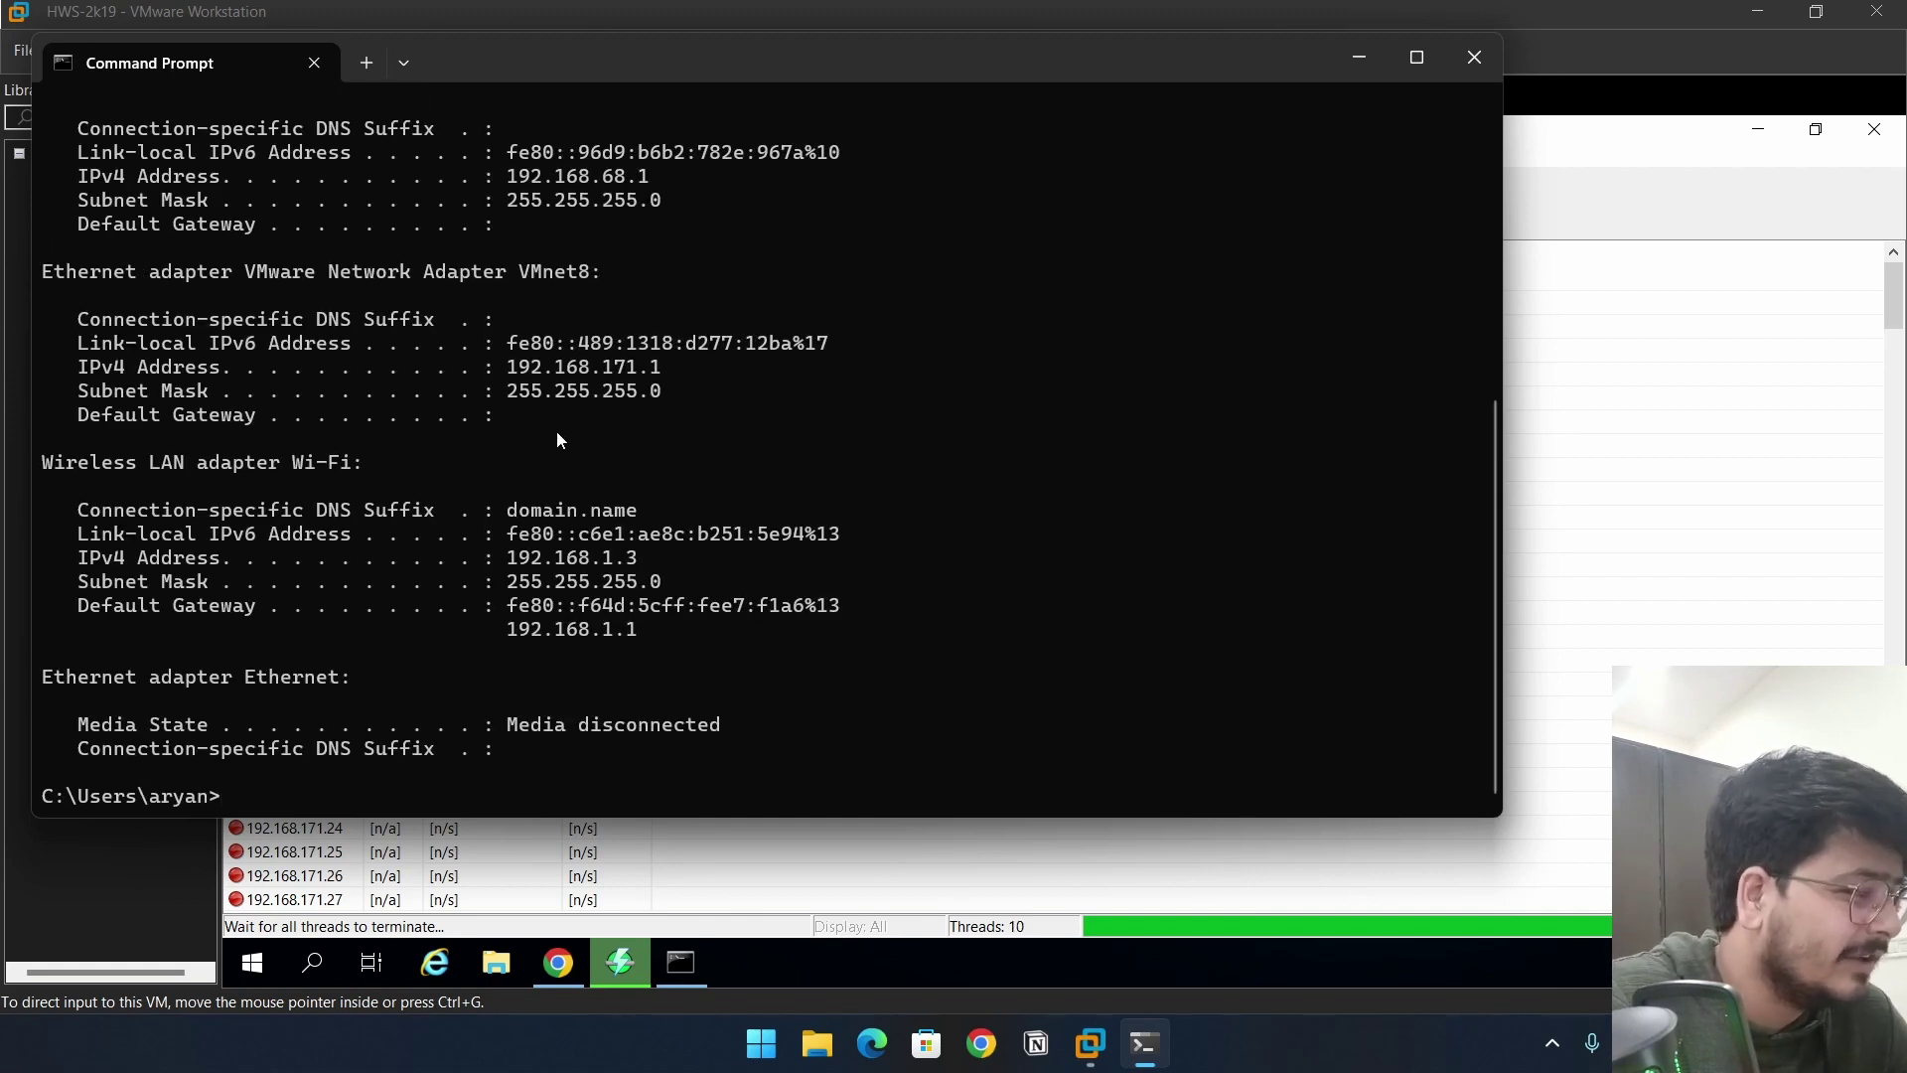
scroll(517, 562, up, 3)
scroll(517, 562, up, 1)
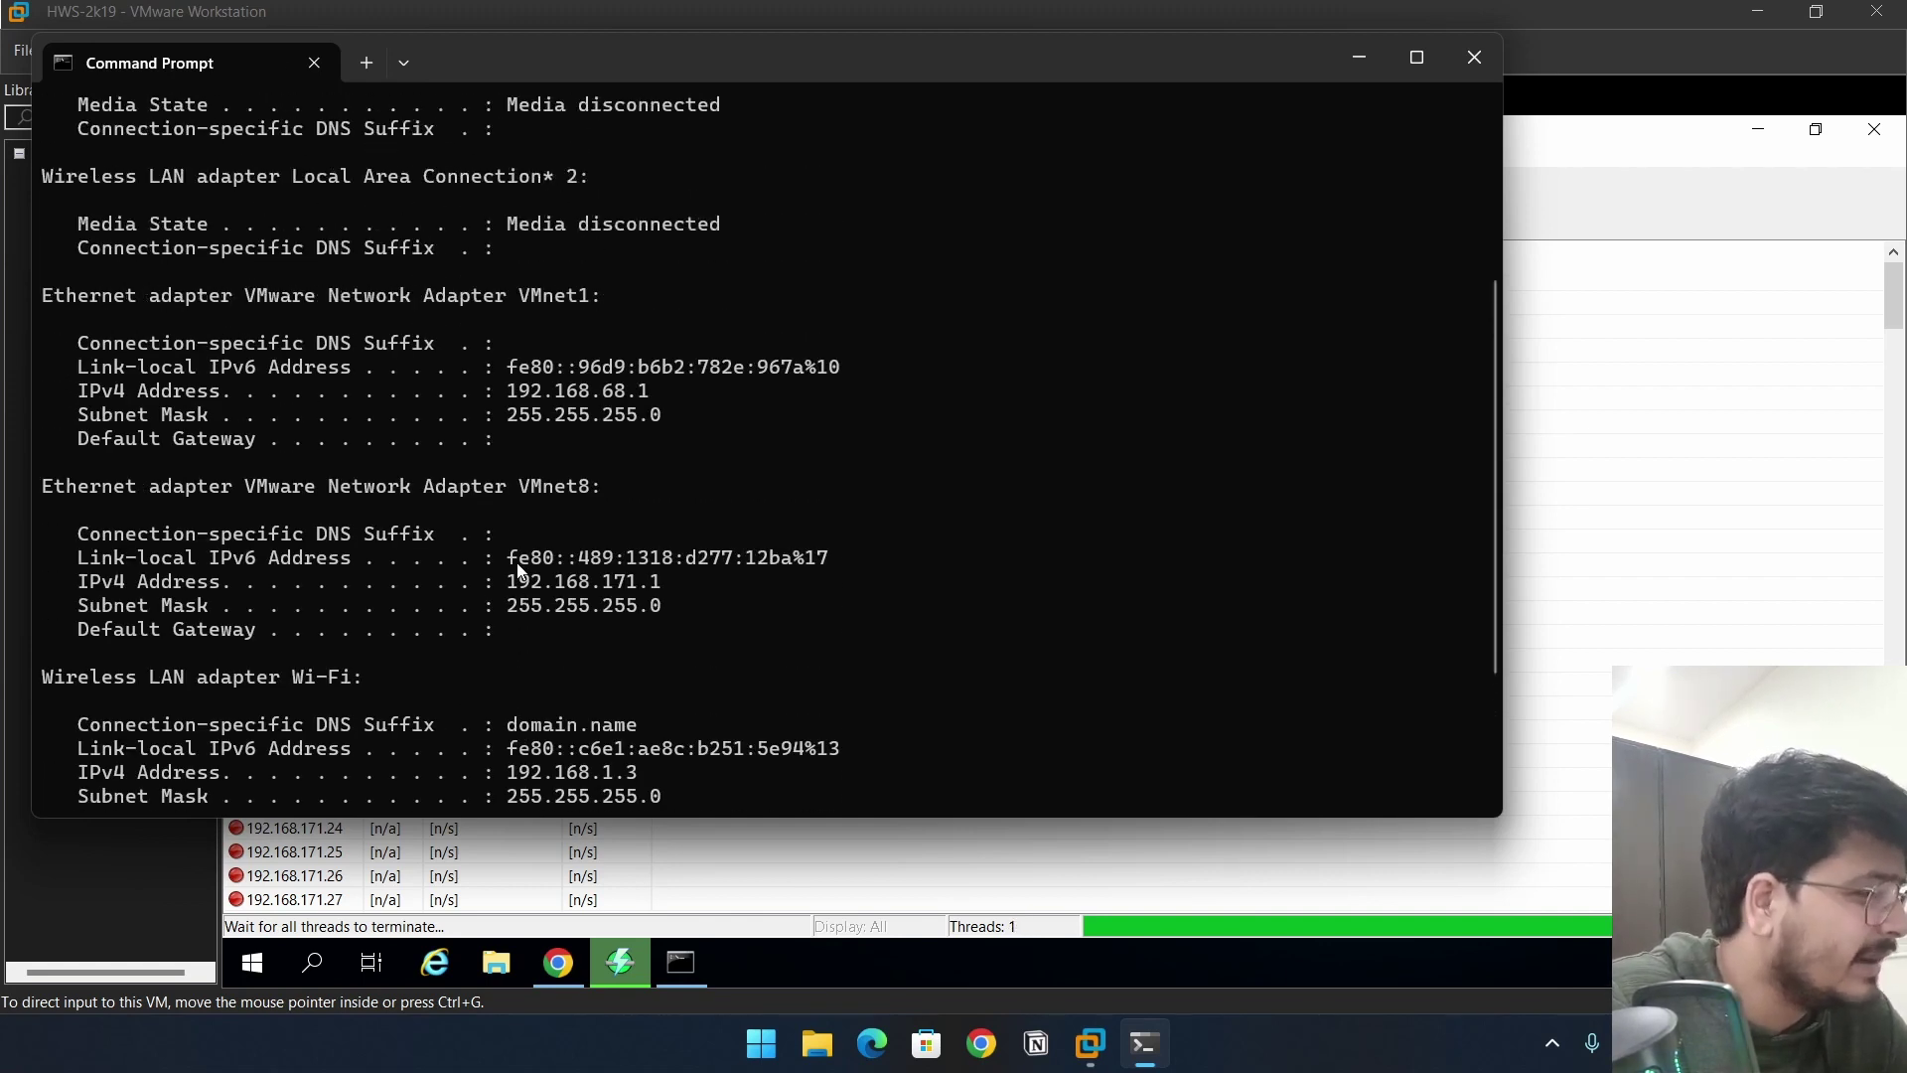
drag(282, 297, 560, 305)
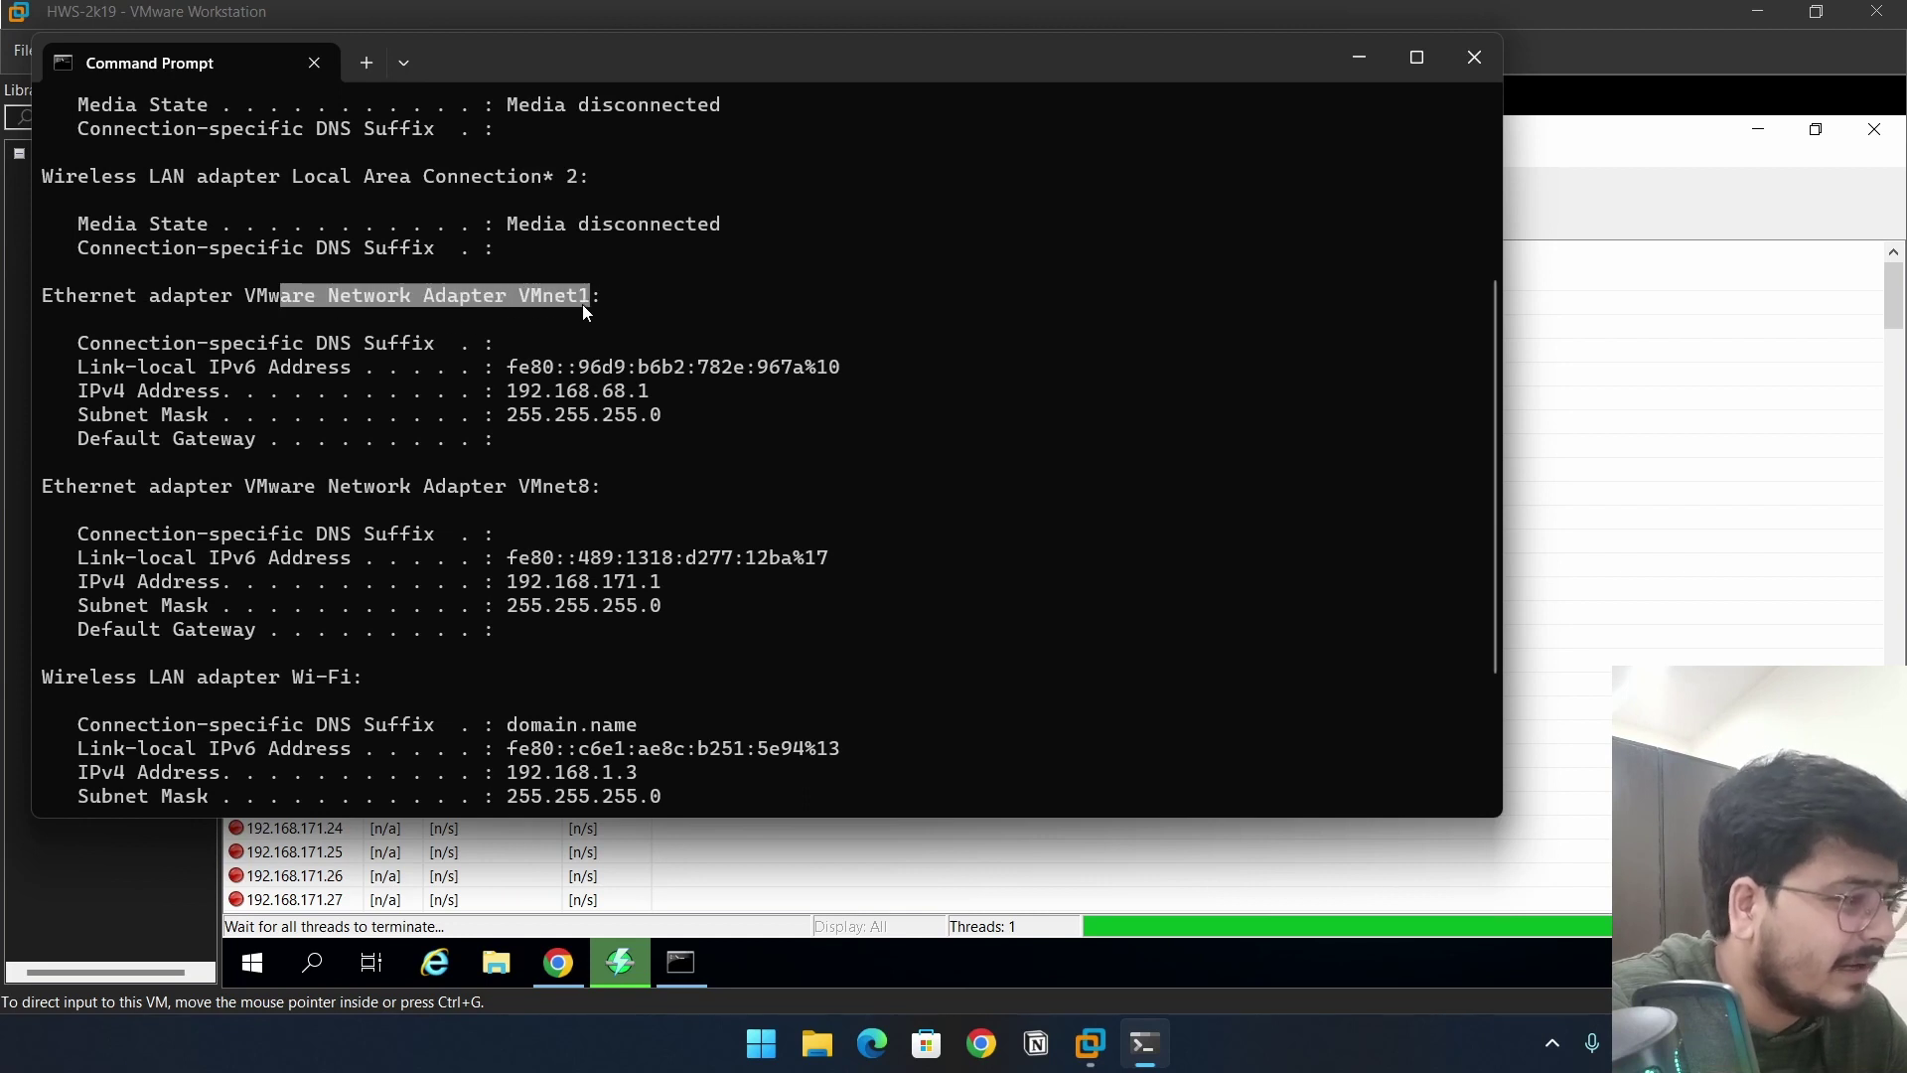
drag(509, 391, 648, 397)
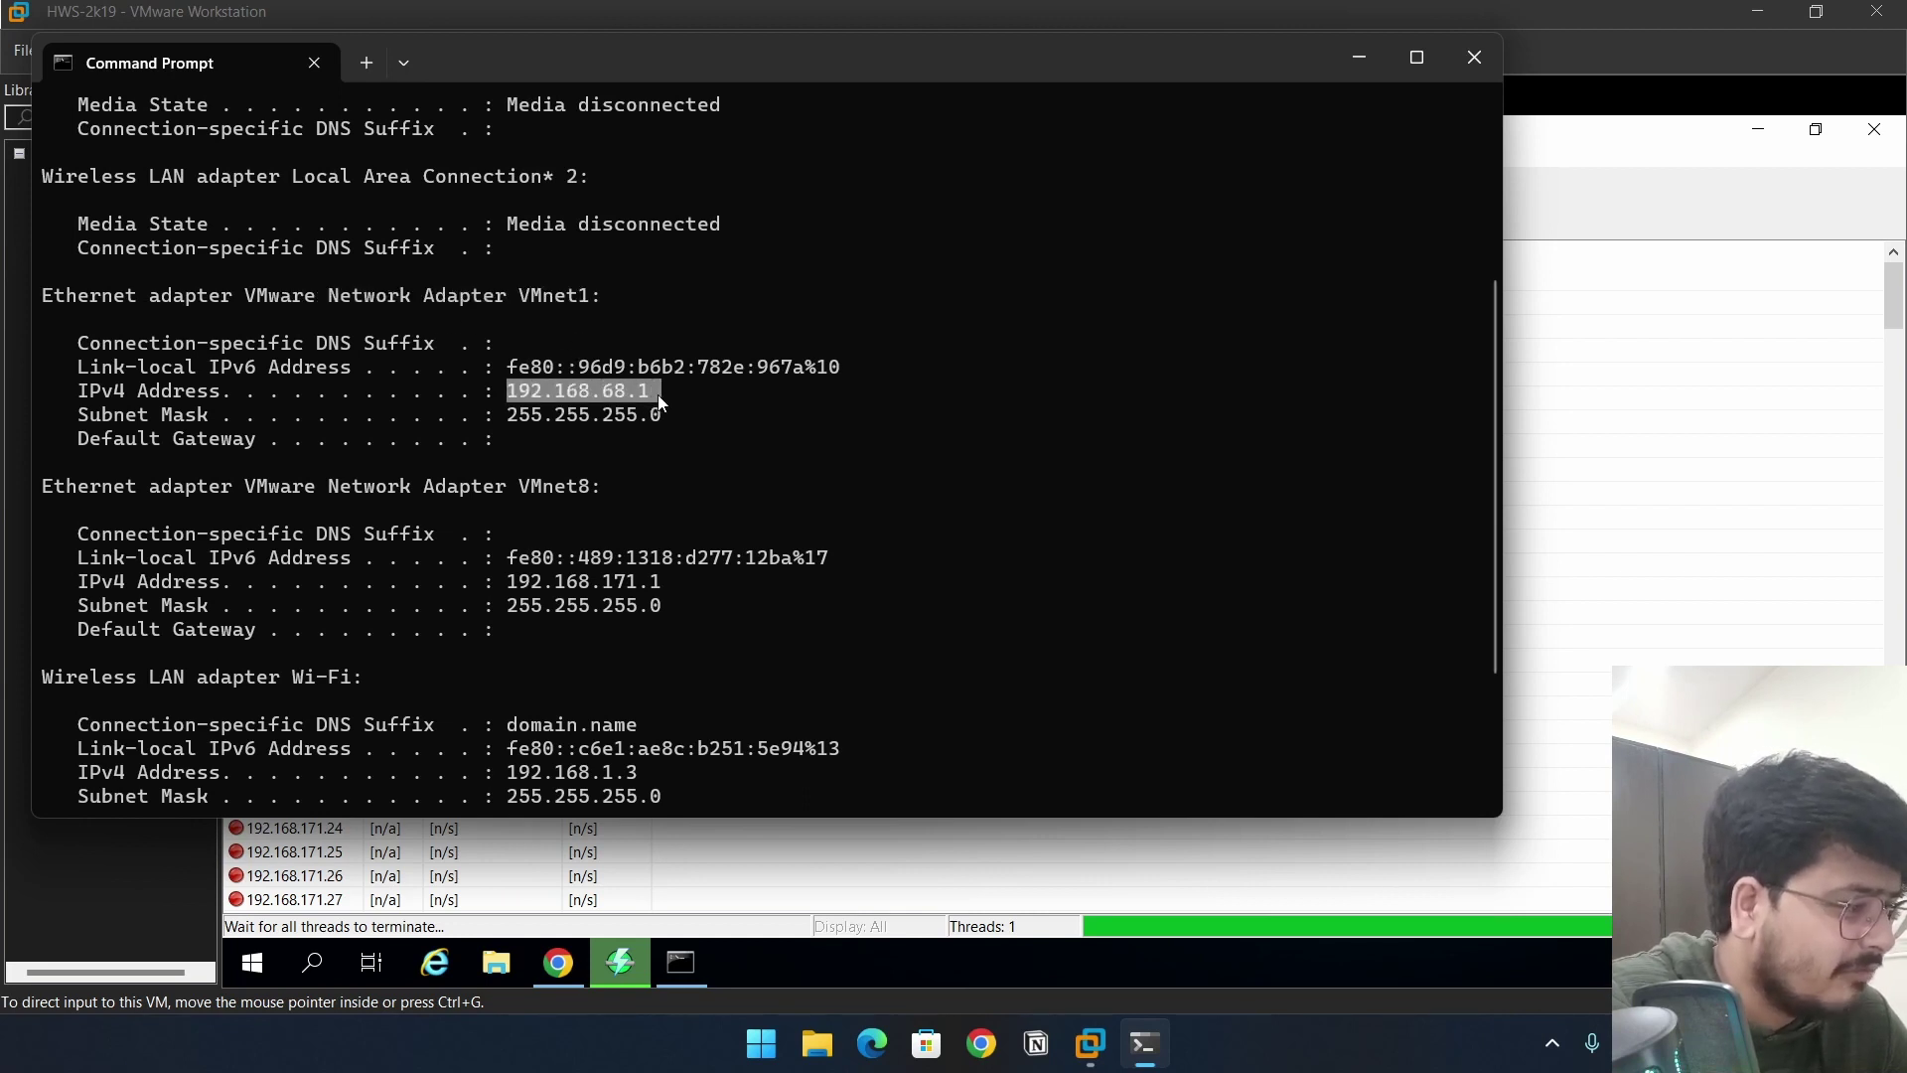
click(658, 396)
drag(510, 582, 657, 586)
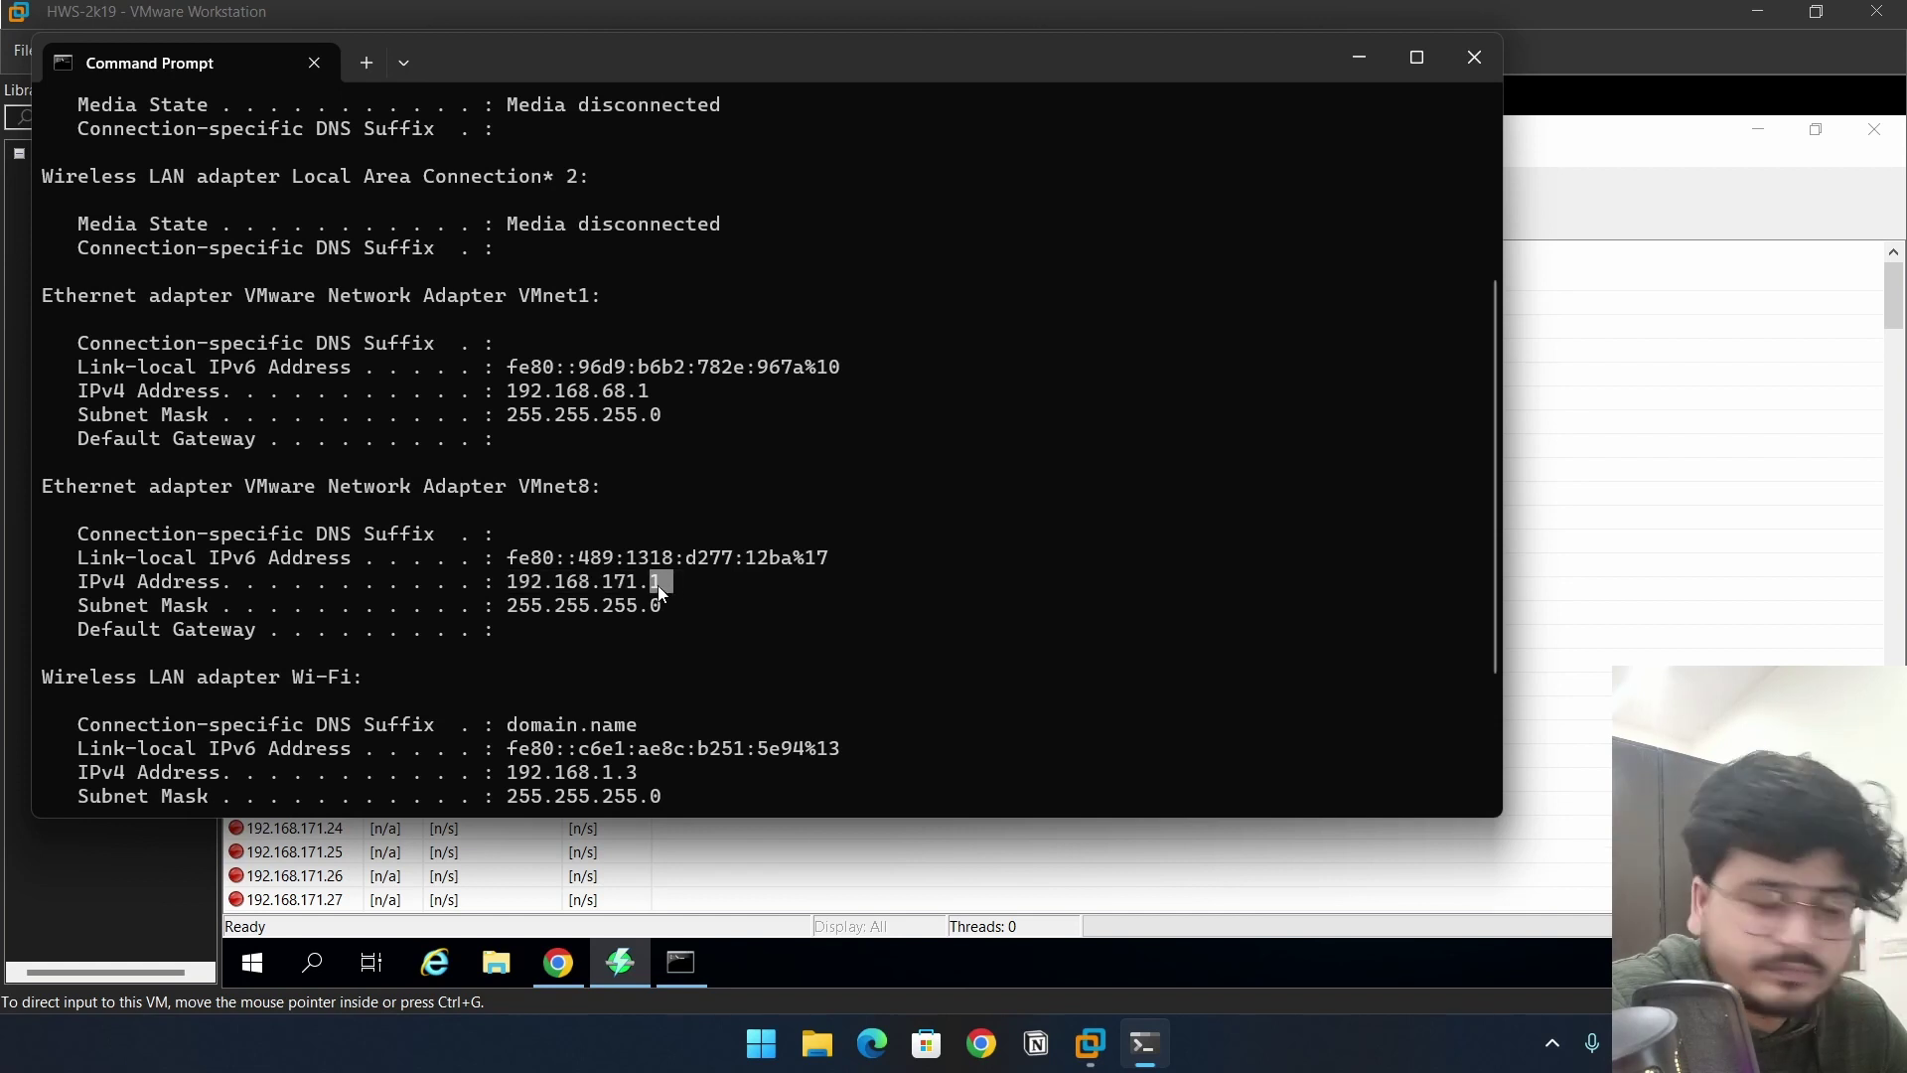
click(1370, 56)
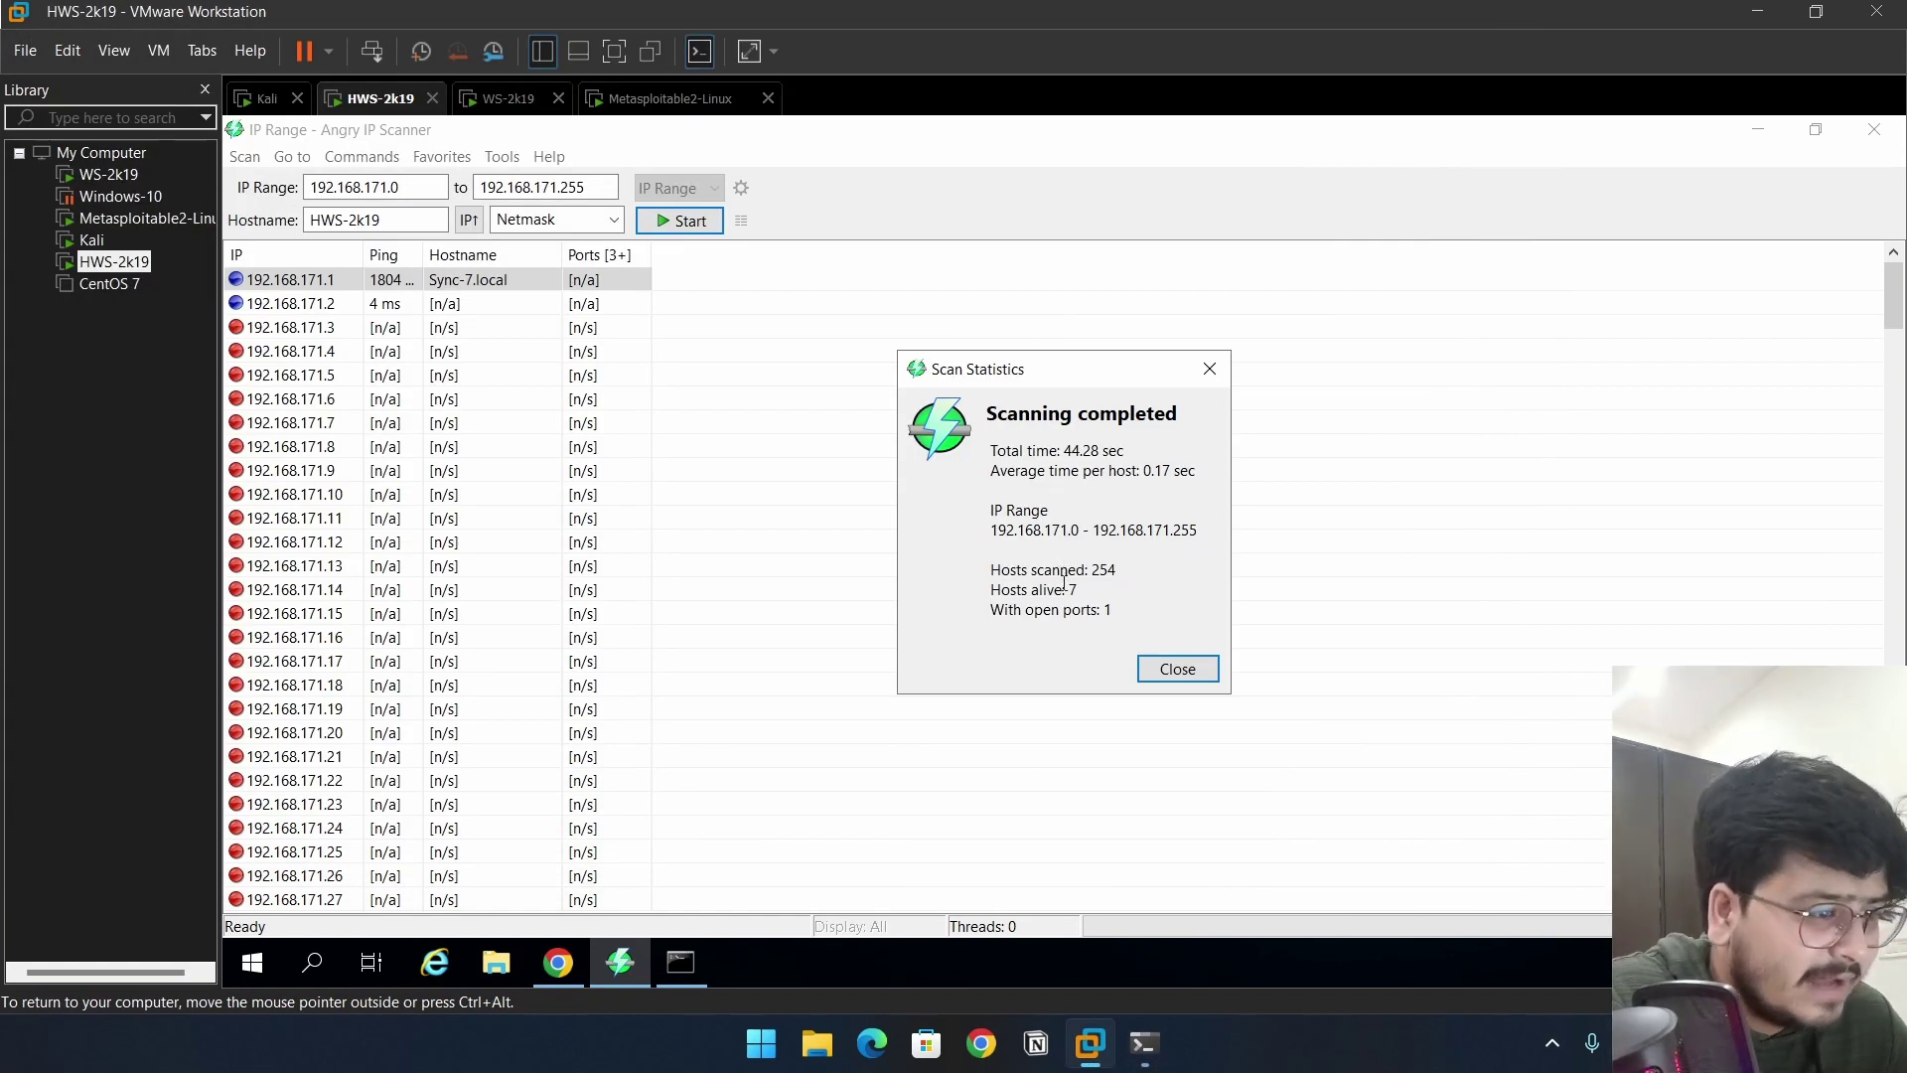
Review the completed scan's statistics for live hosts and open ports, and dismiss the summary.
drag(1060, 590, 1129, 602)
click(1131, 600)
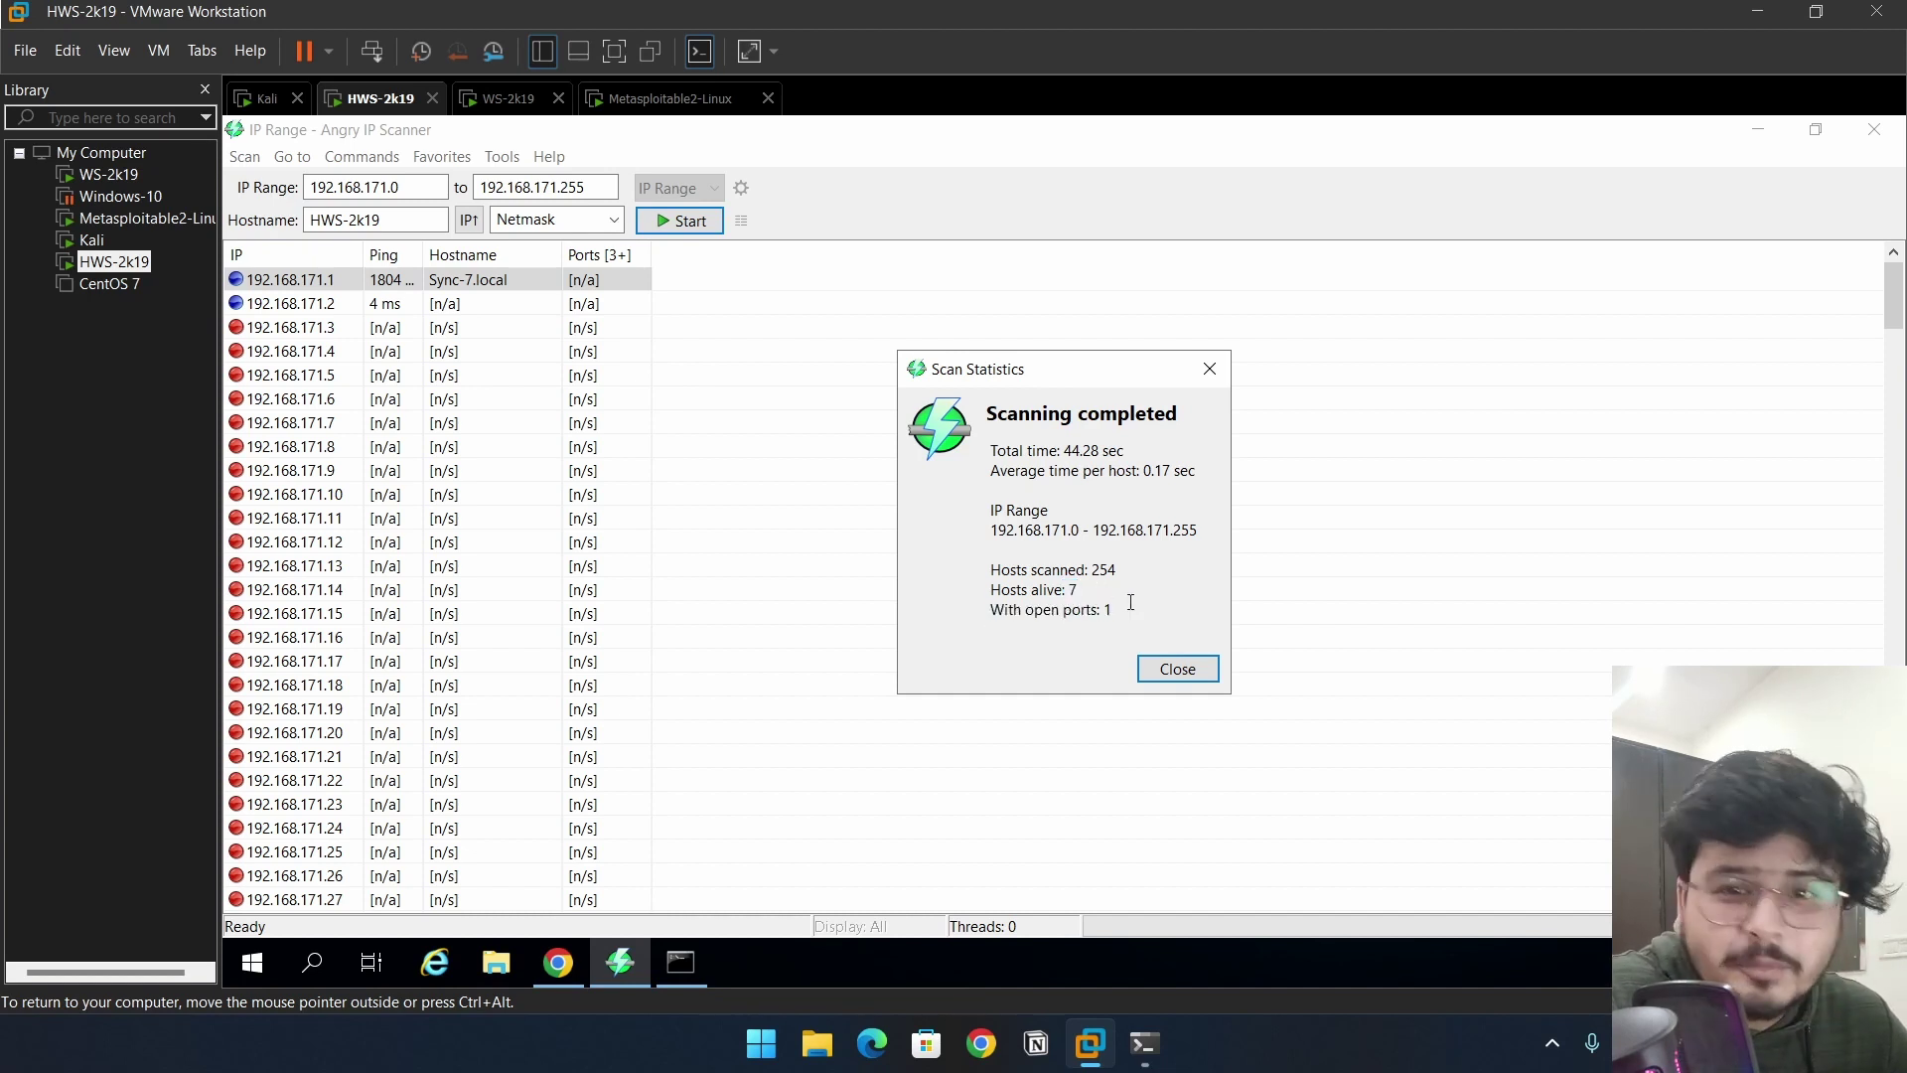
click(1209, 368)
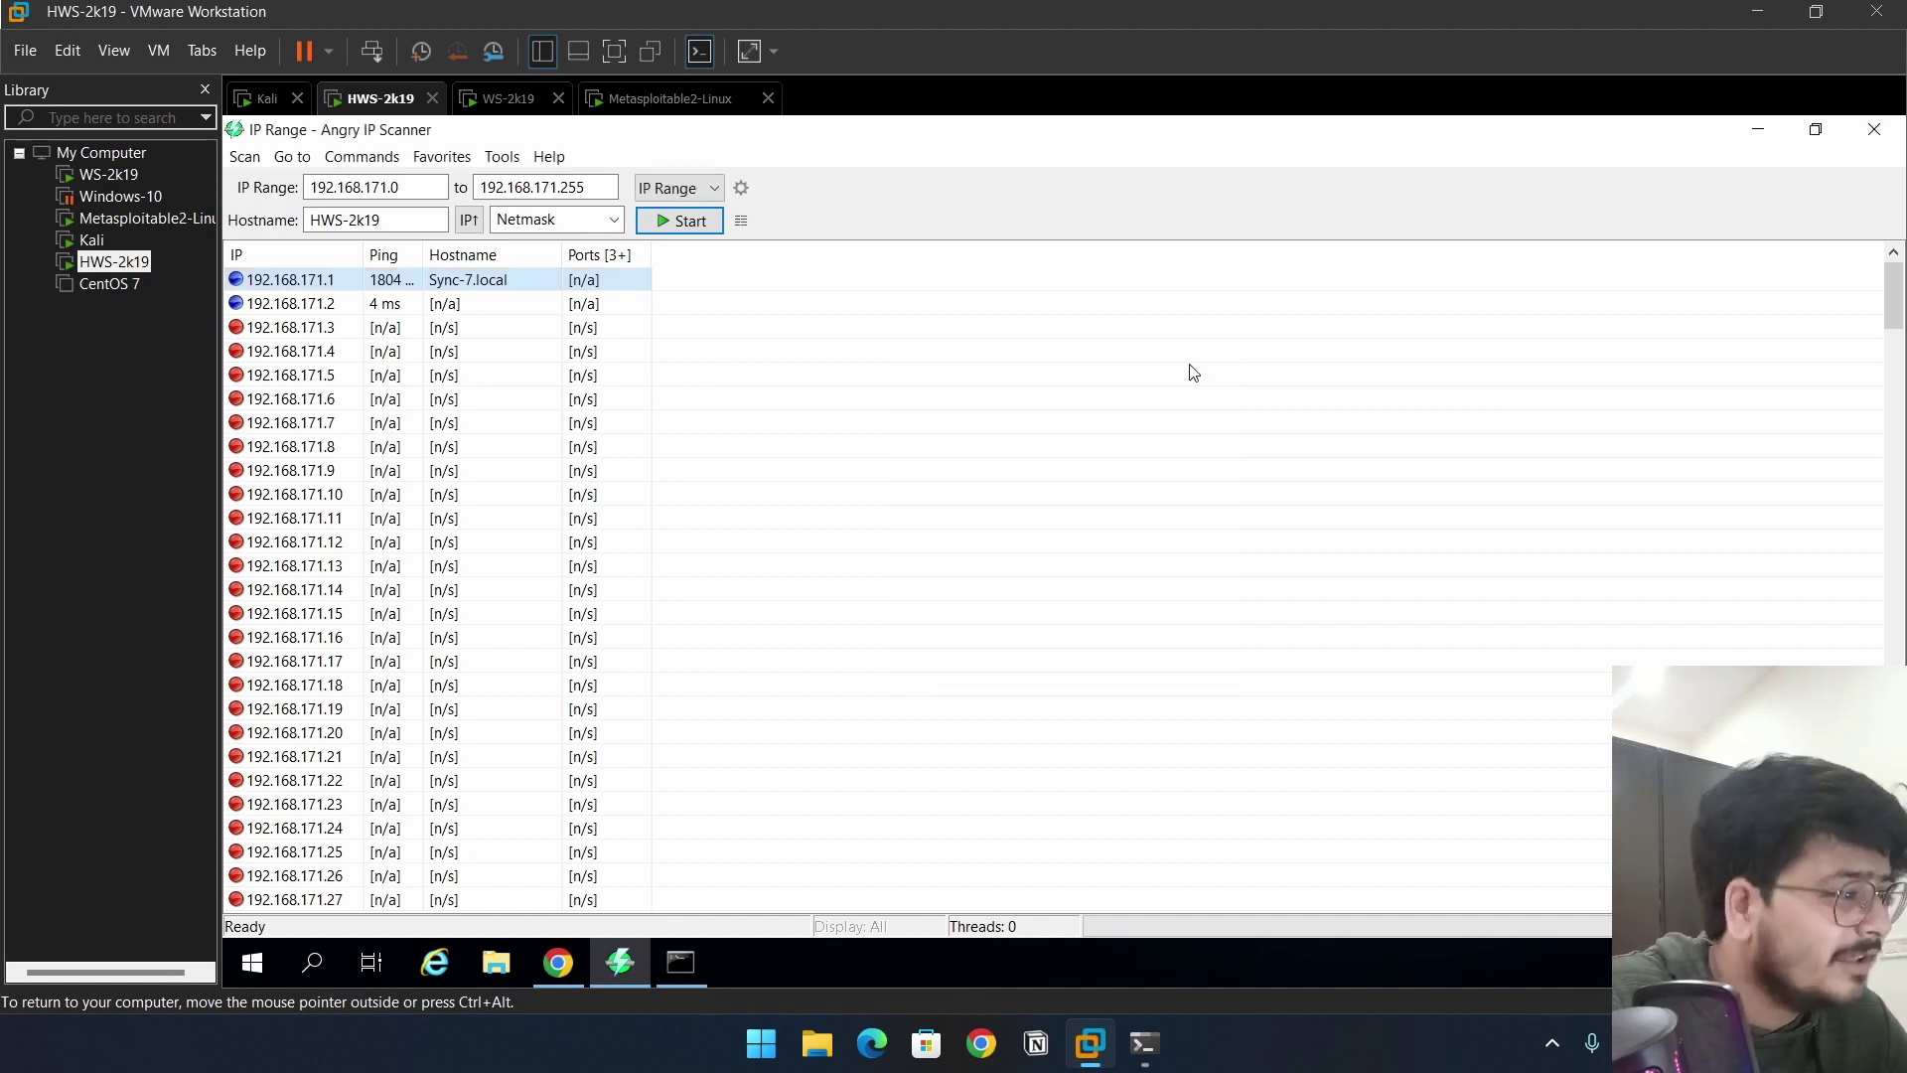
Sort the scan results by hostname and widen the Hostname column so full names fit.
right_click(489, 254)
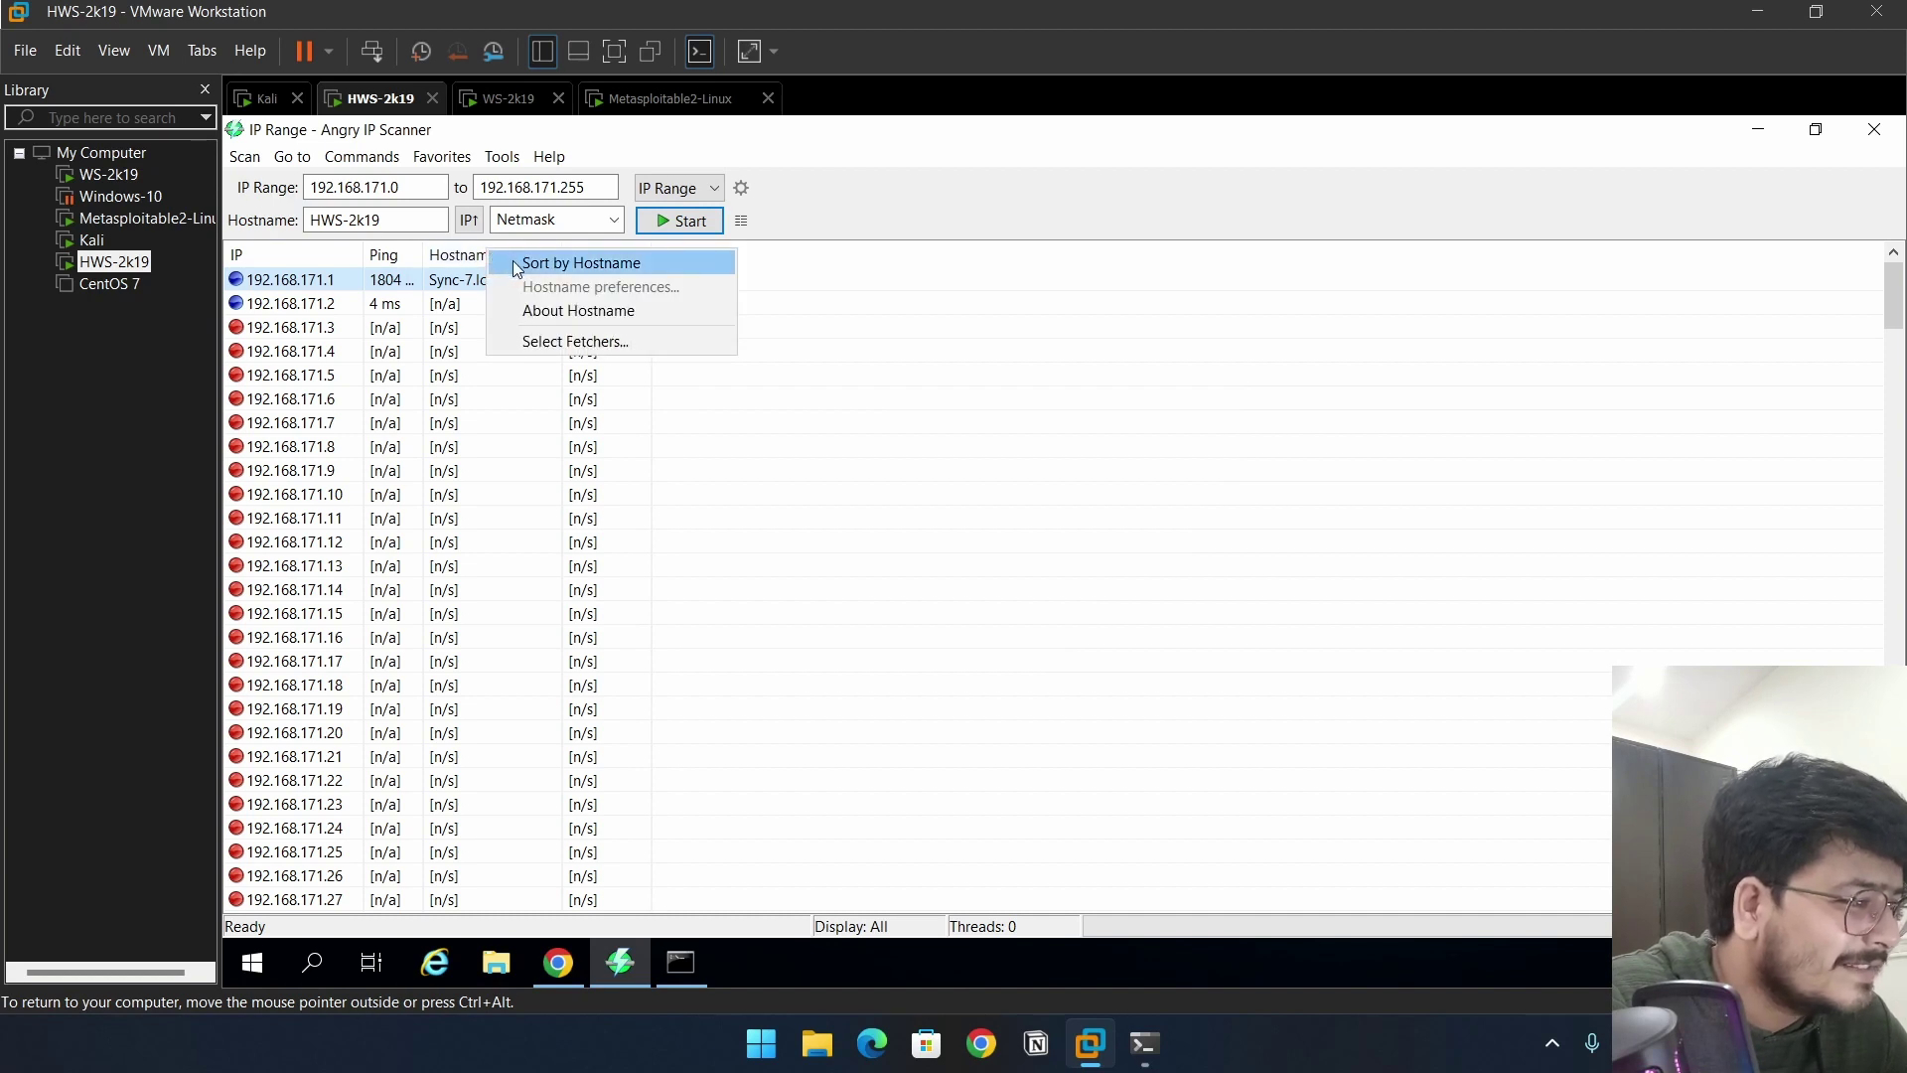
click(552, 263)
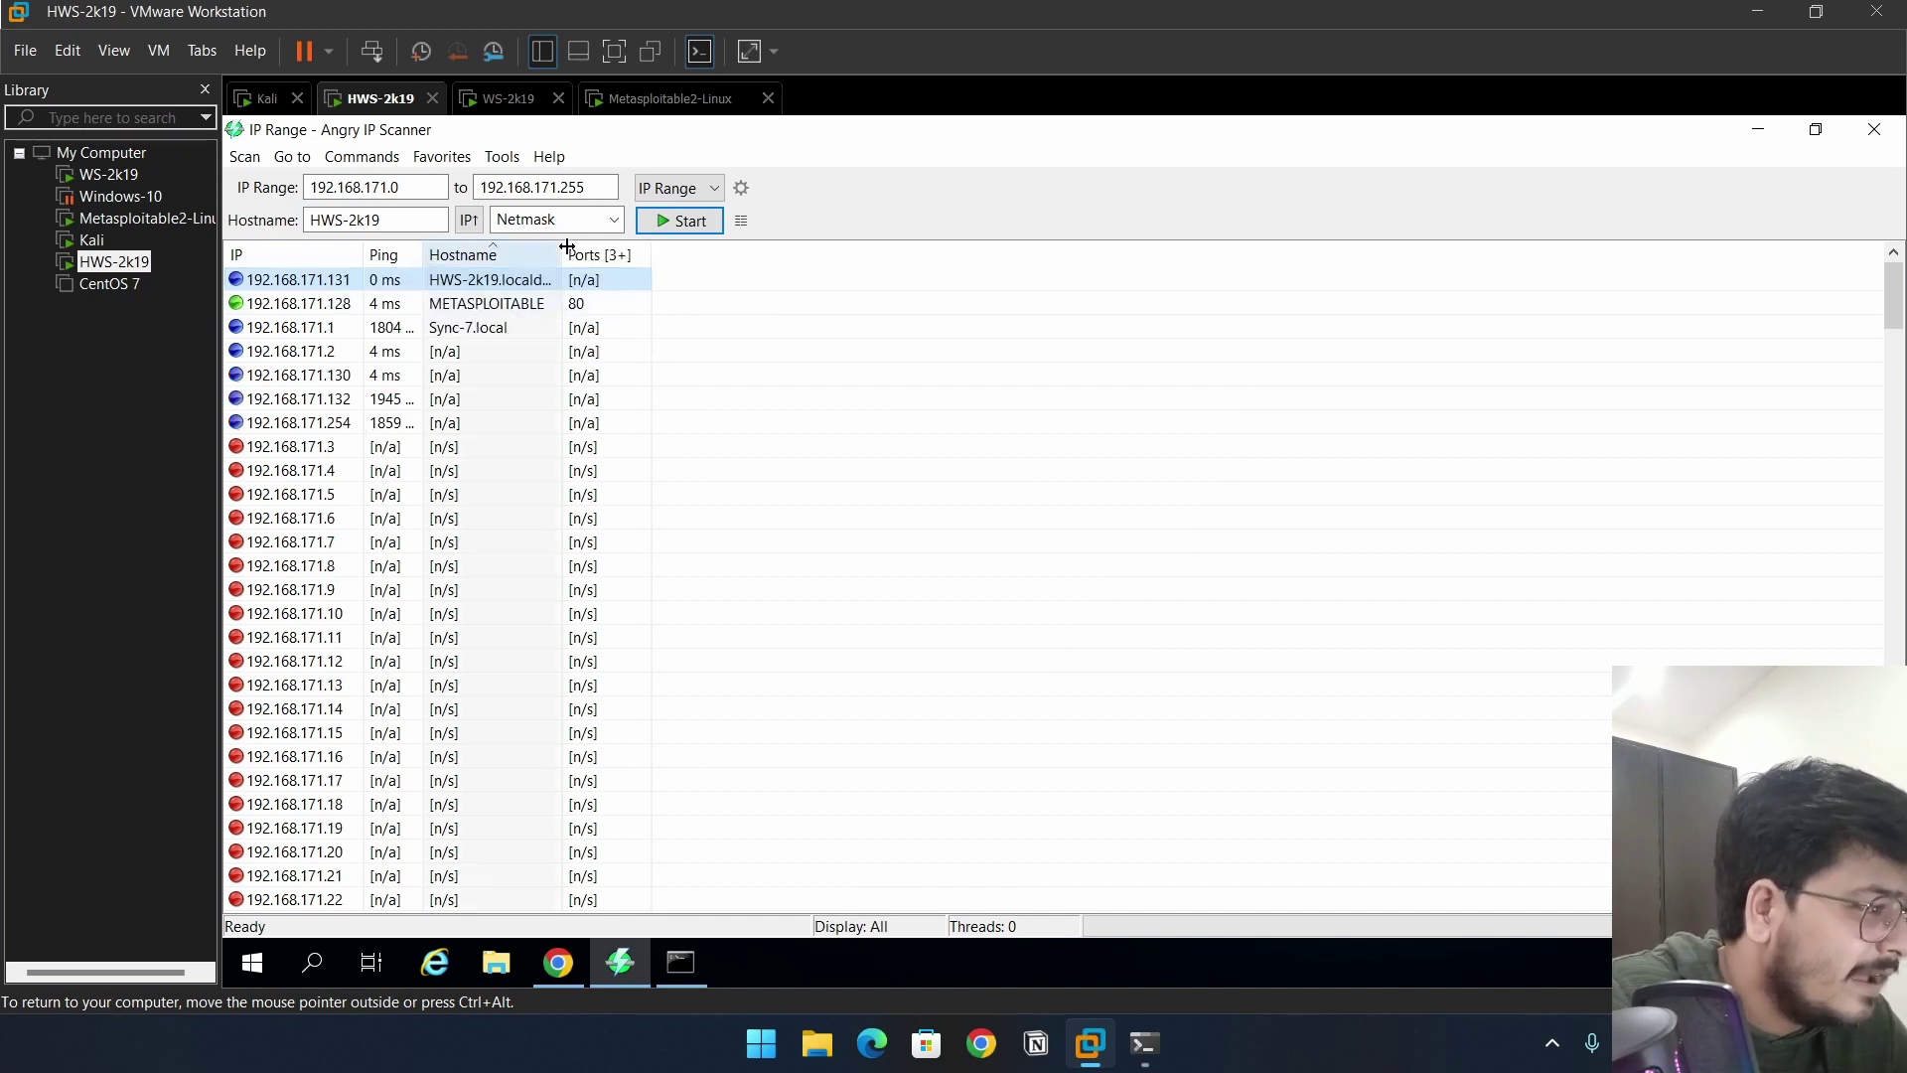
drag(565, 251, 785, 248)
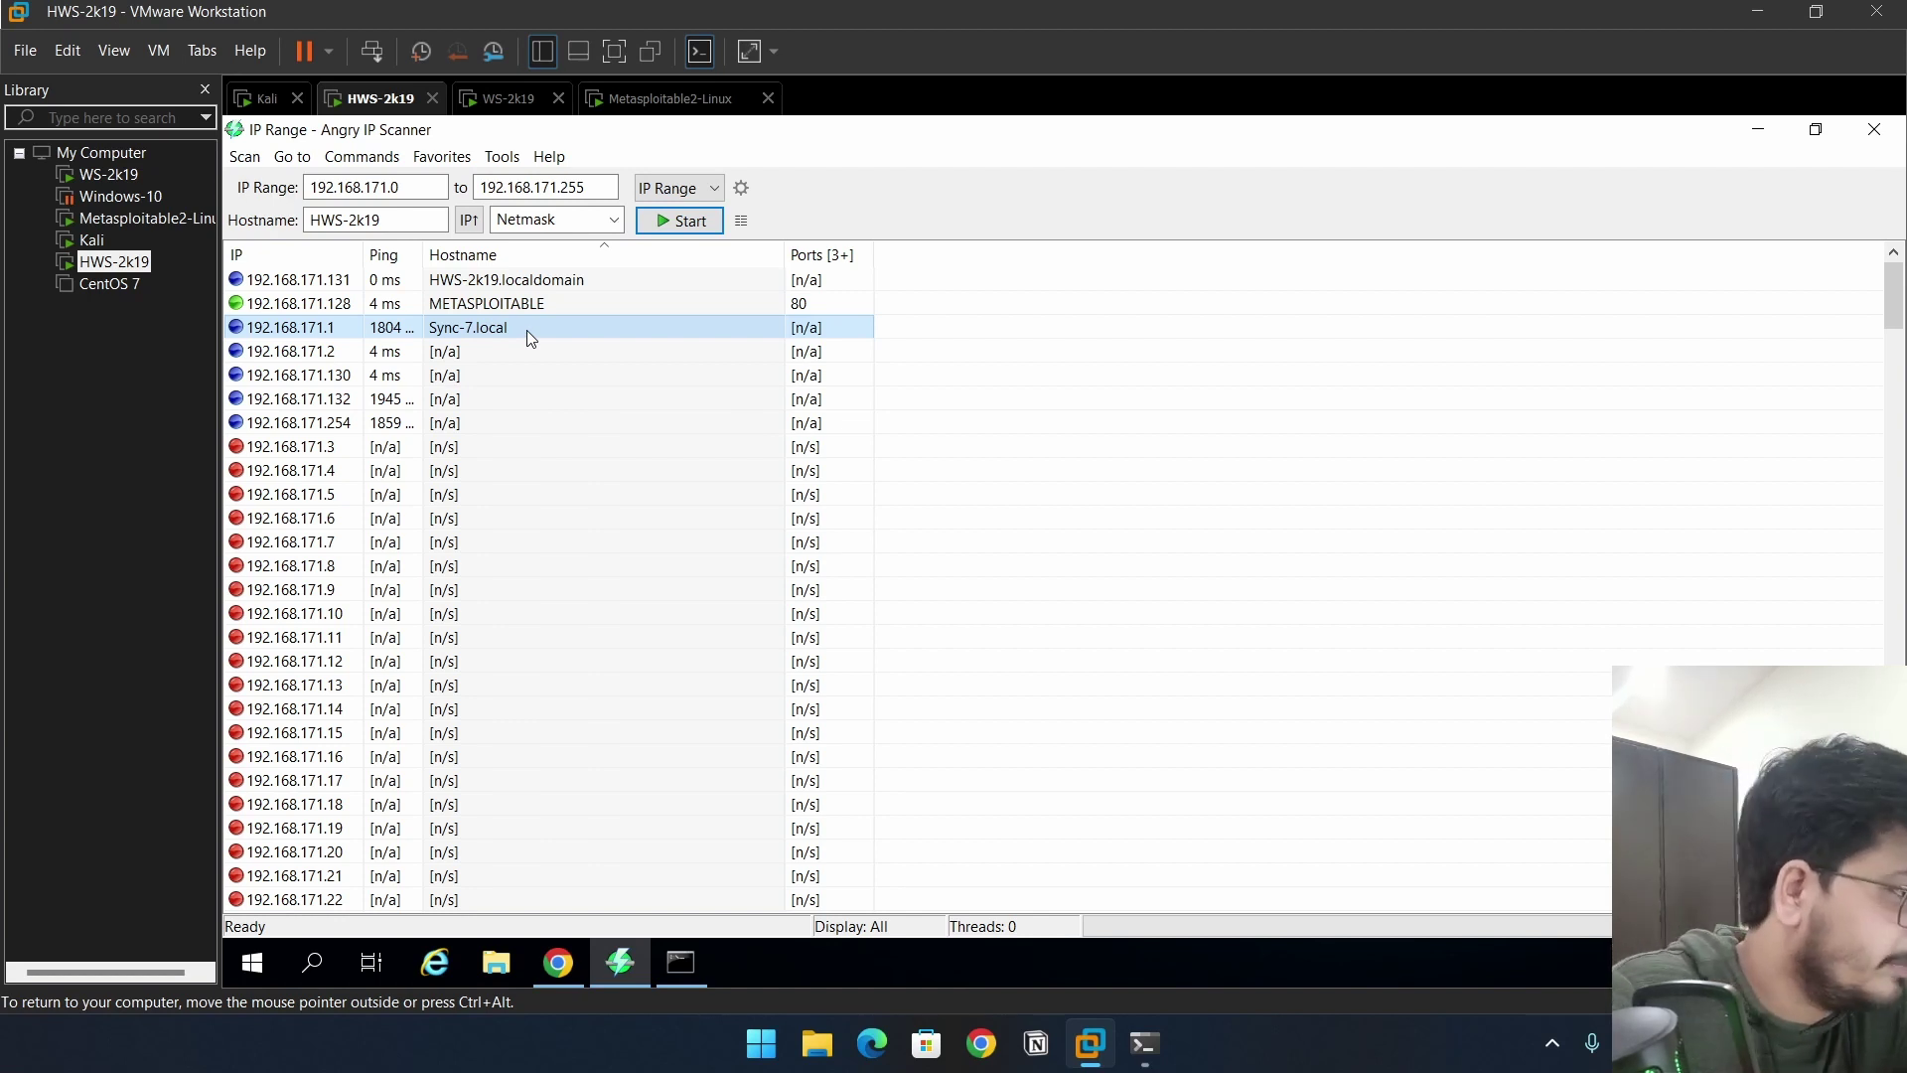
Examine the live hosts listed without a hostname: 192.168.171.130, 192.168.171.132 and 192.168.171.254.
click(312, 379)
click(327, 402)
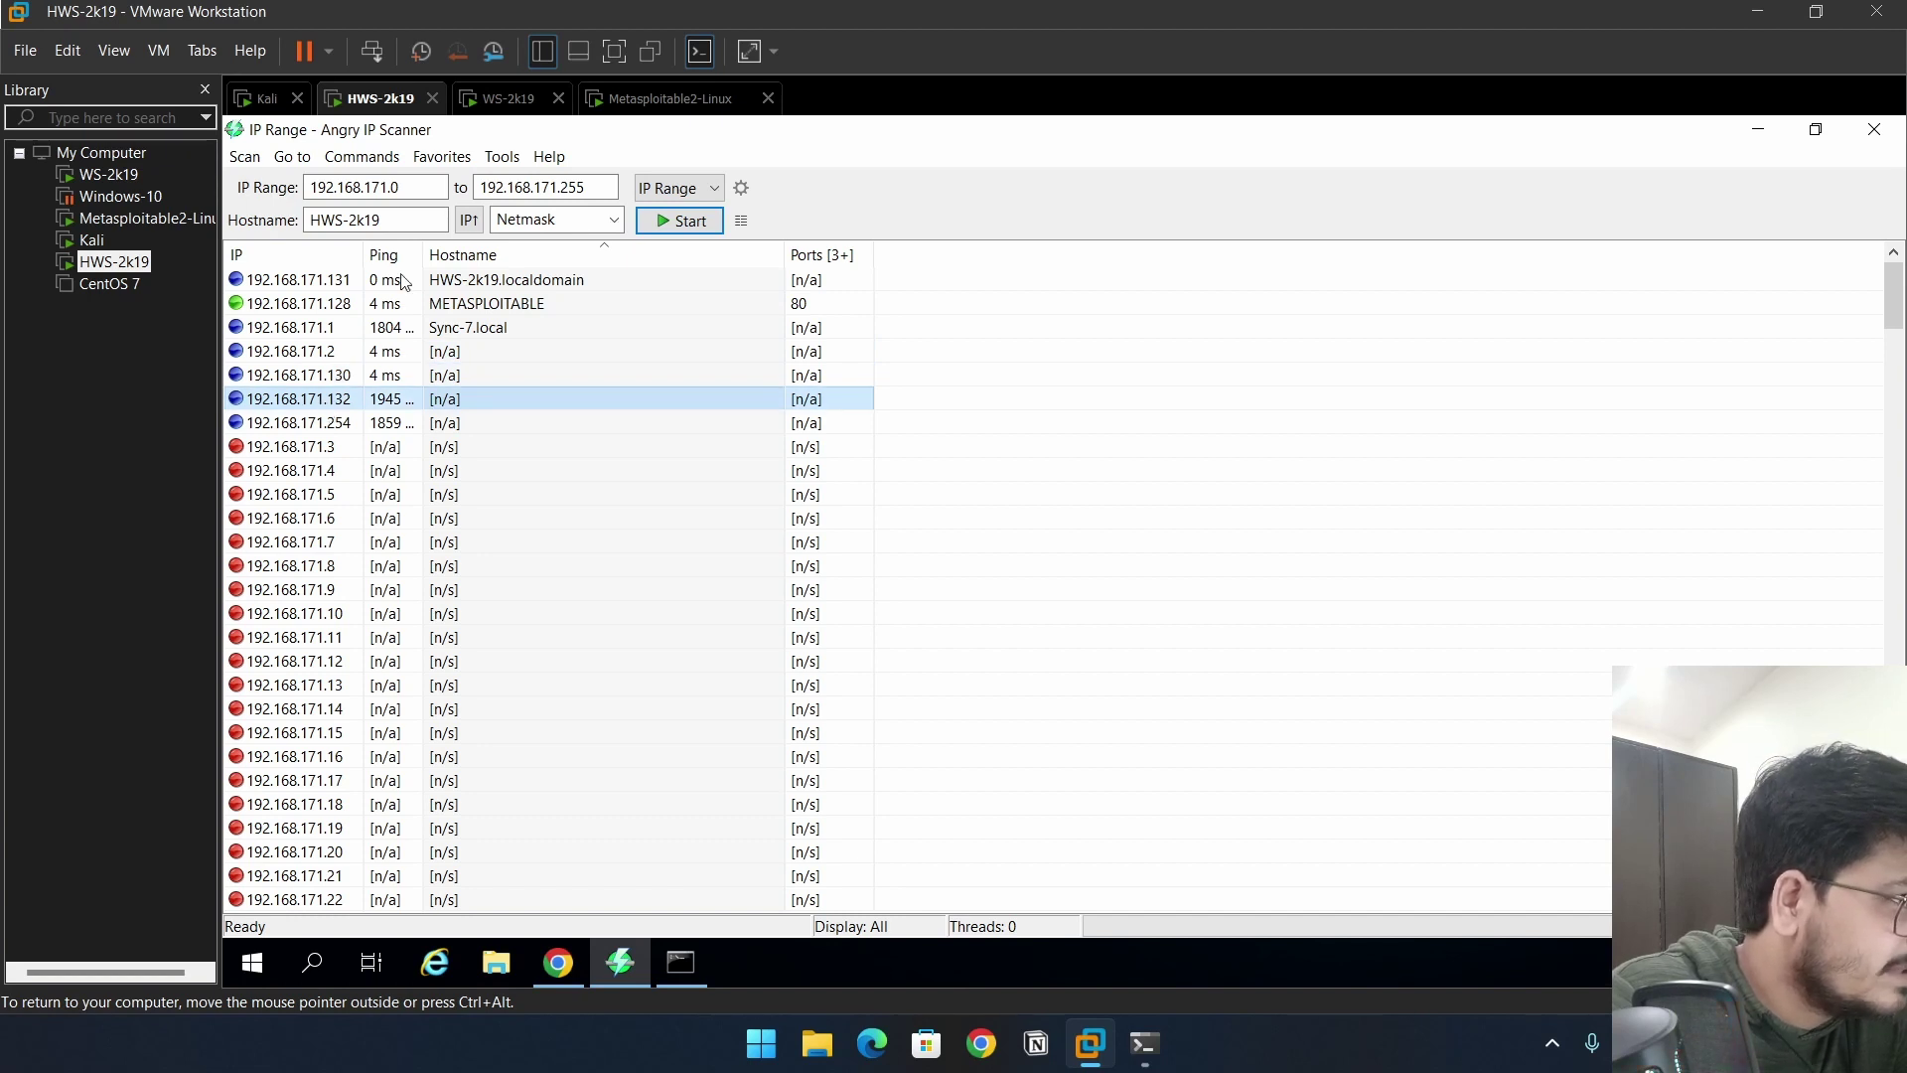
click(331, 424)
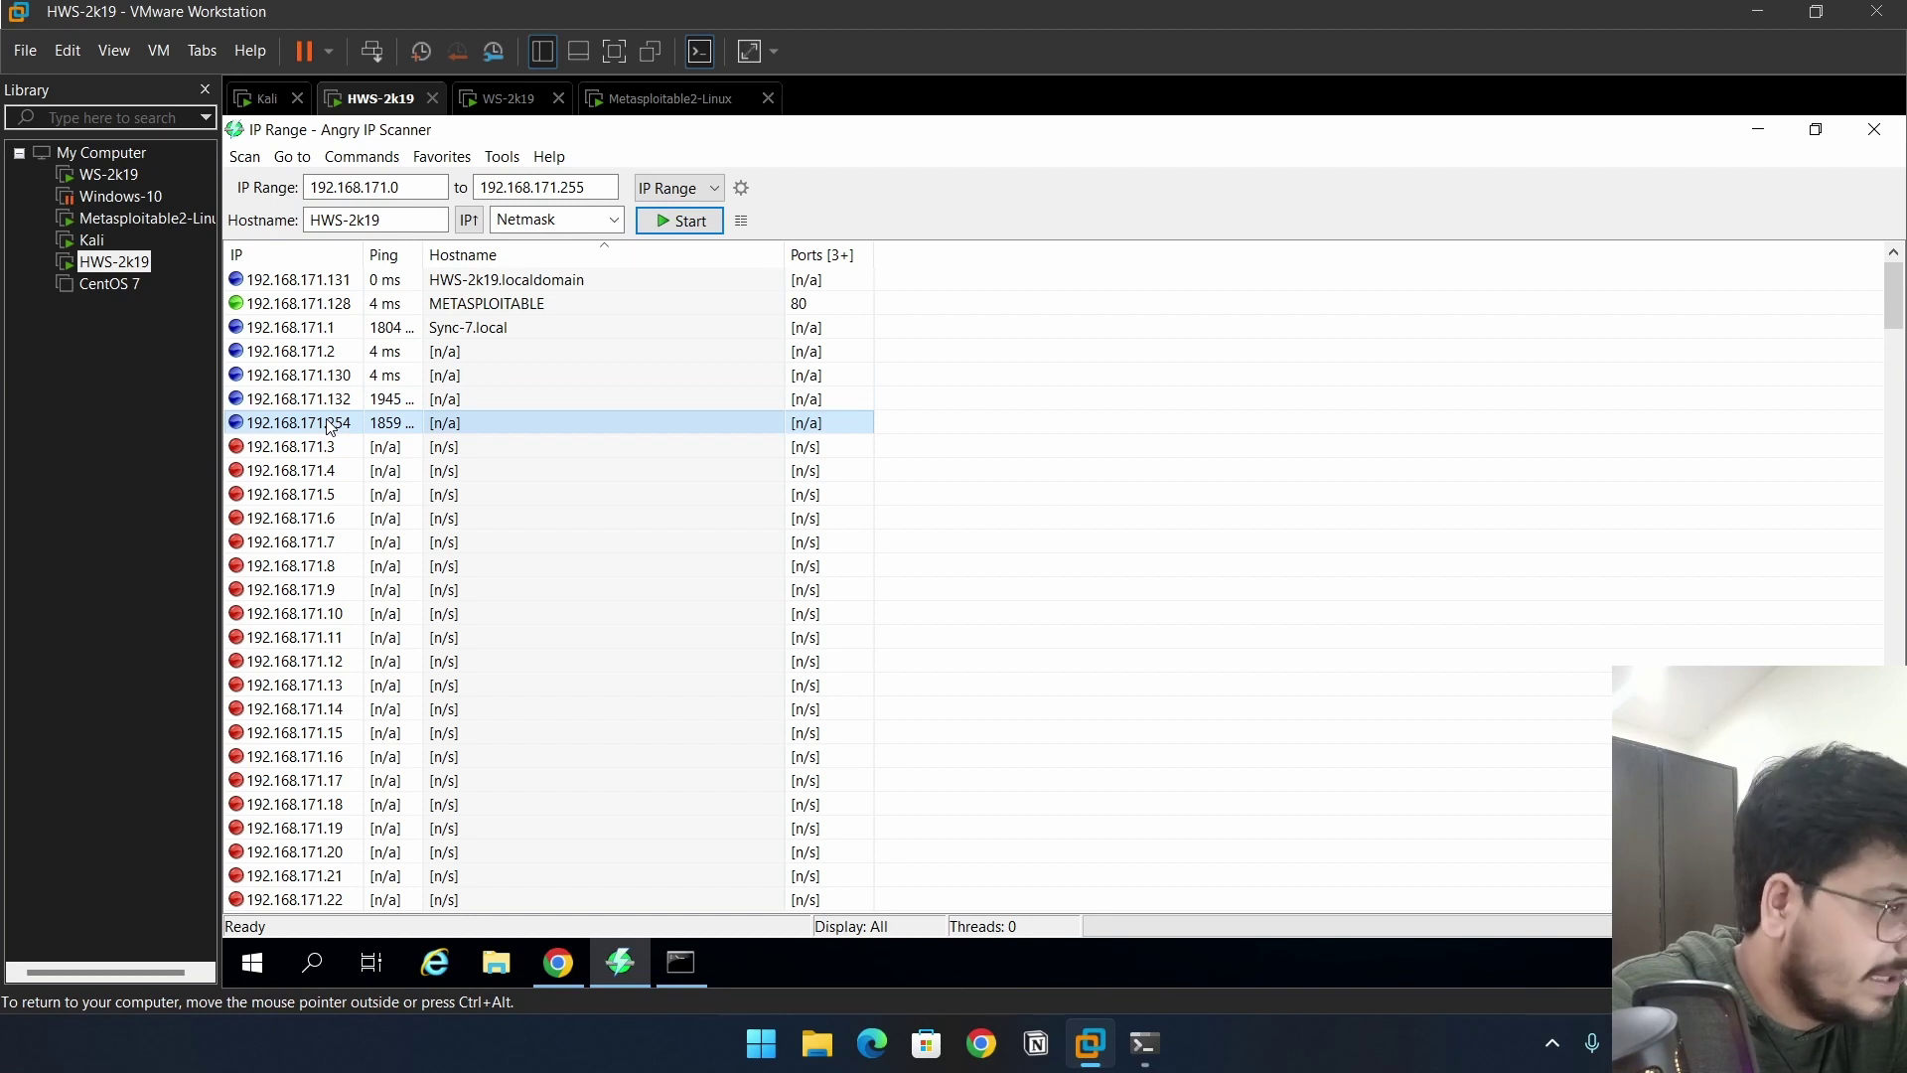
Switch to the Metasploitable2-Linux virtual machine and log in with the default account's username and password.
click(675, 99)
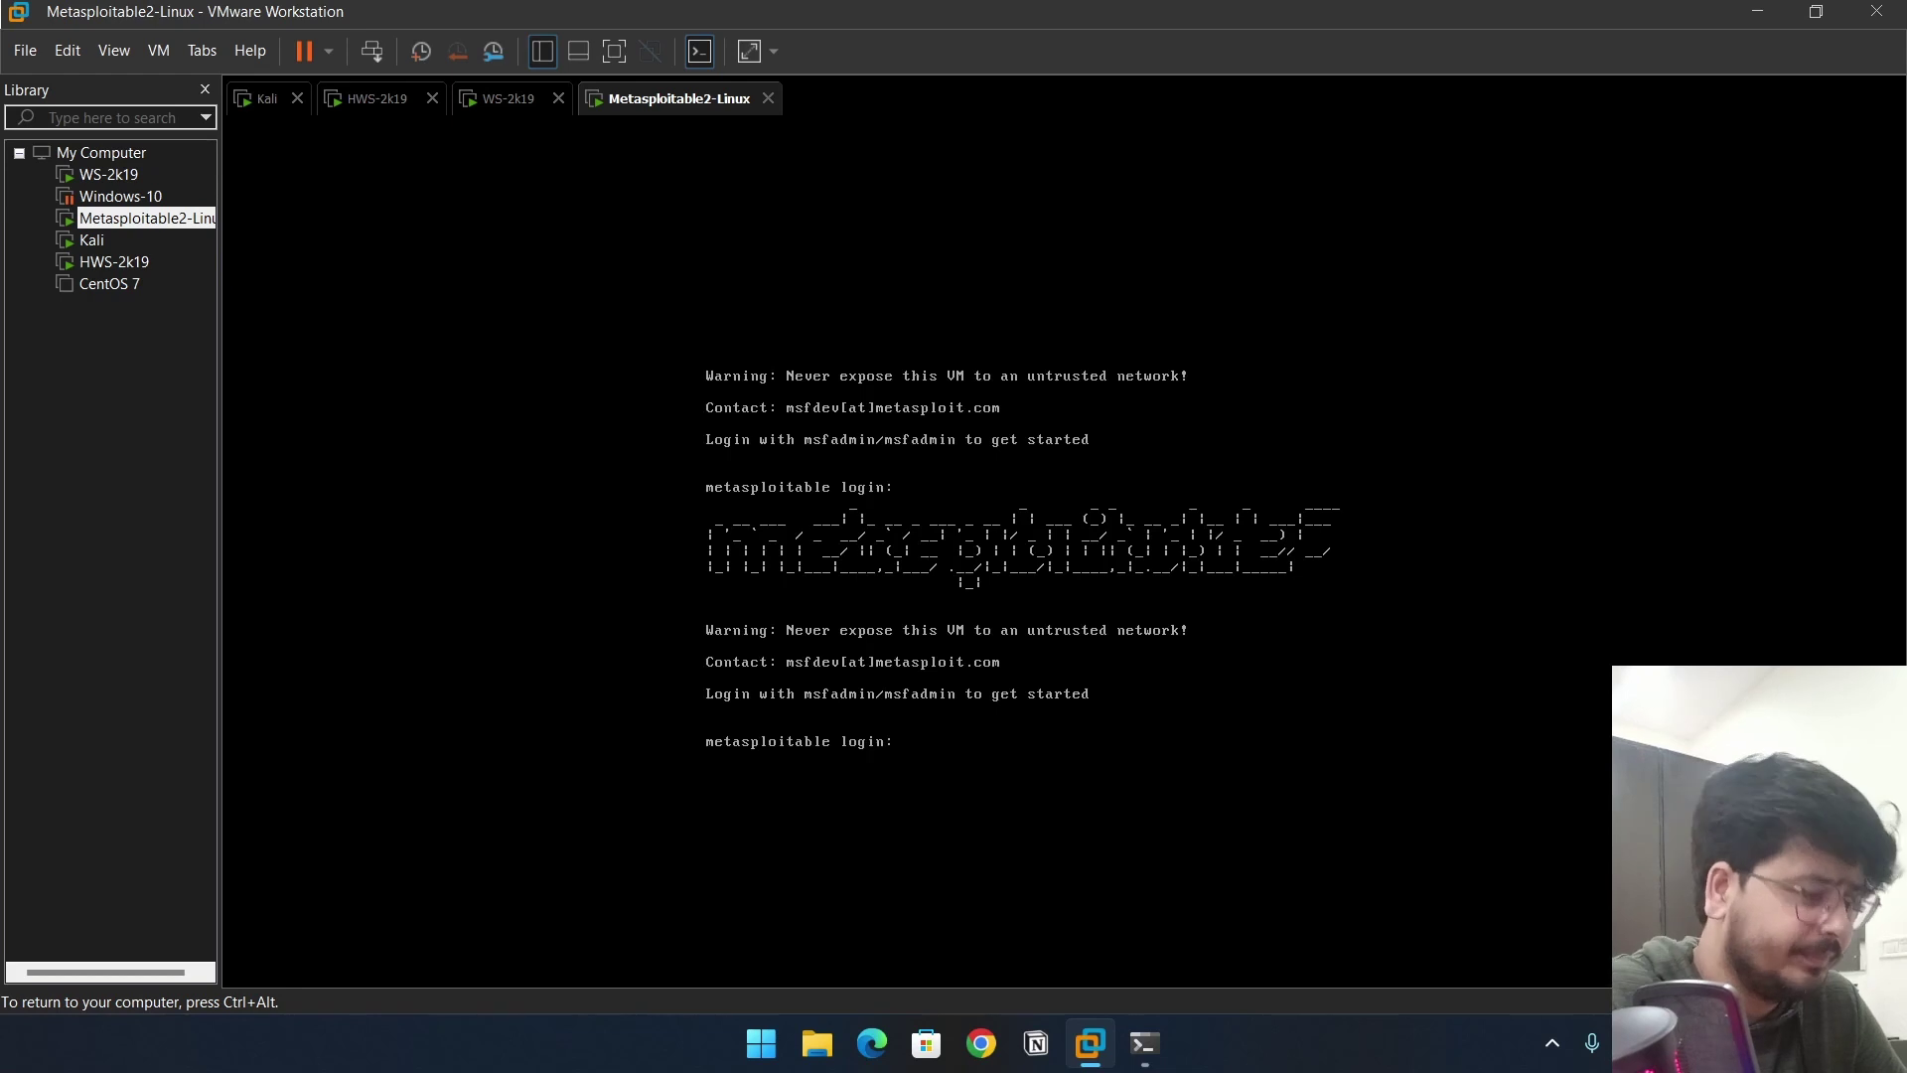
text(msfadm)
text(in)
key(Return)
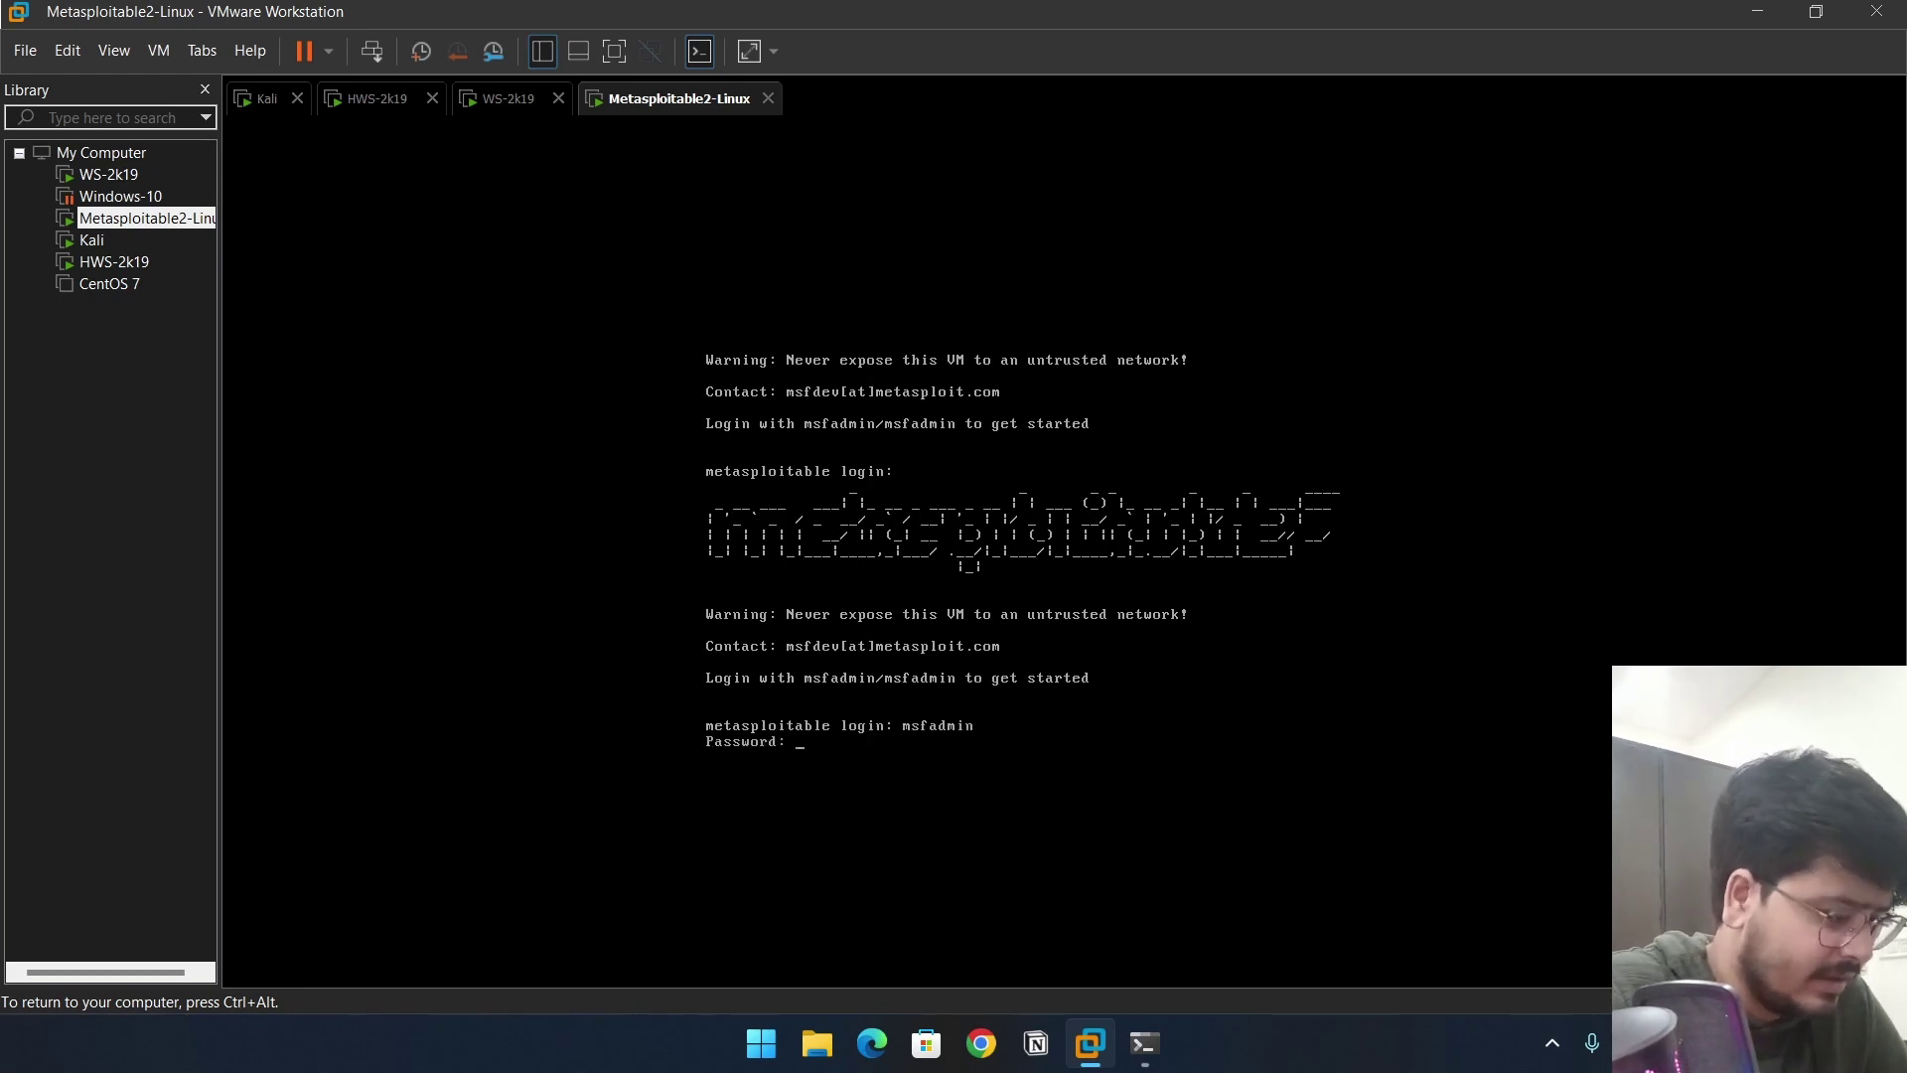
key(Return)
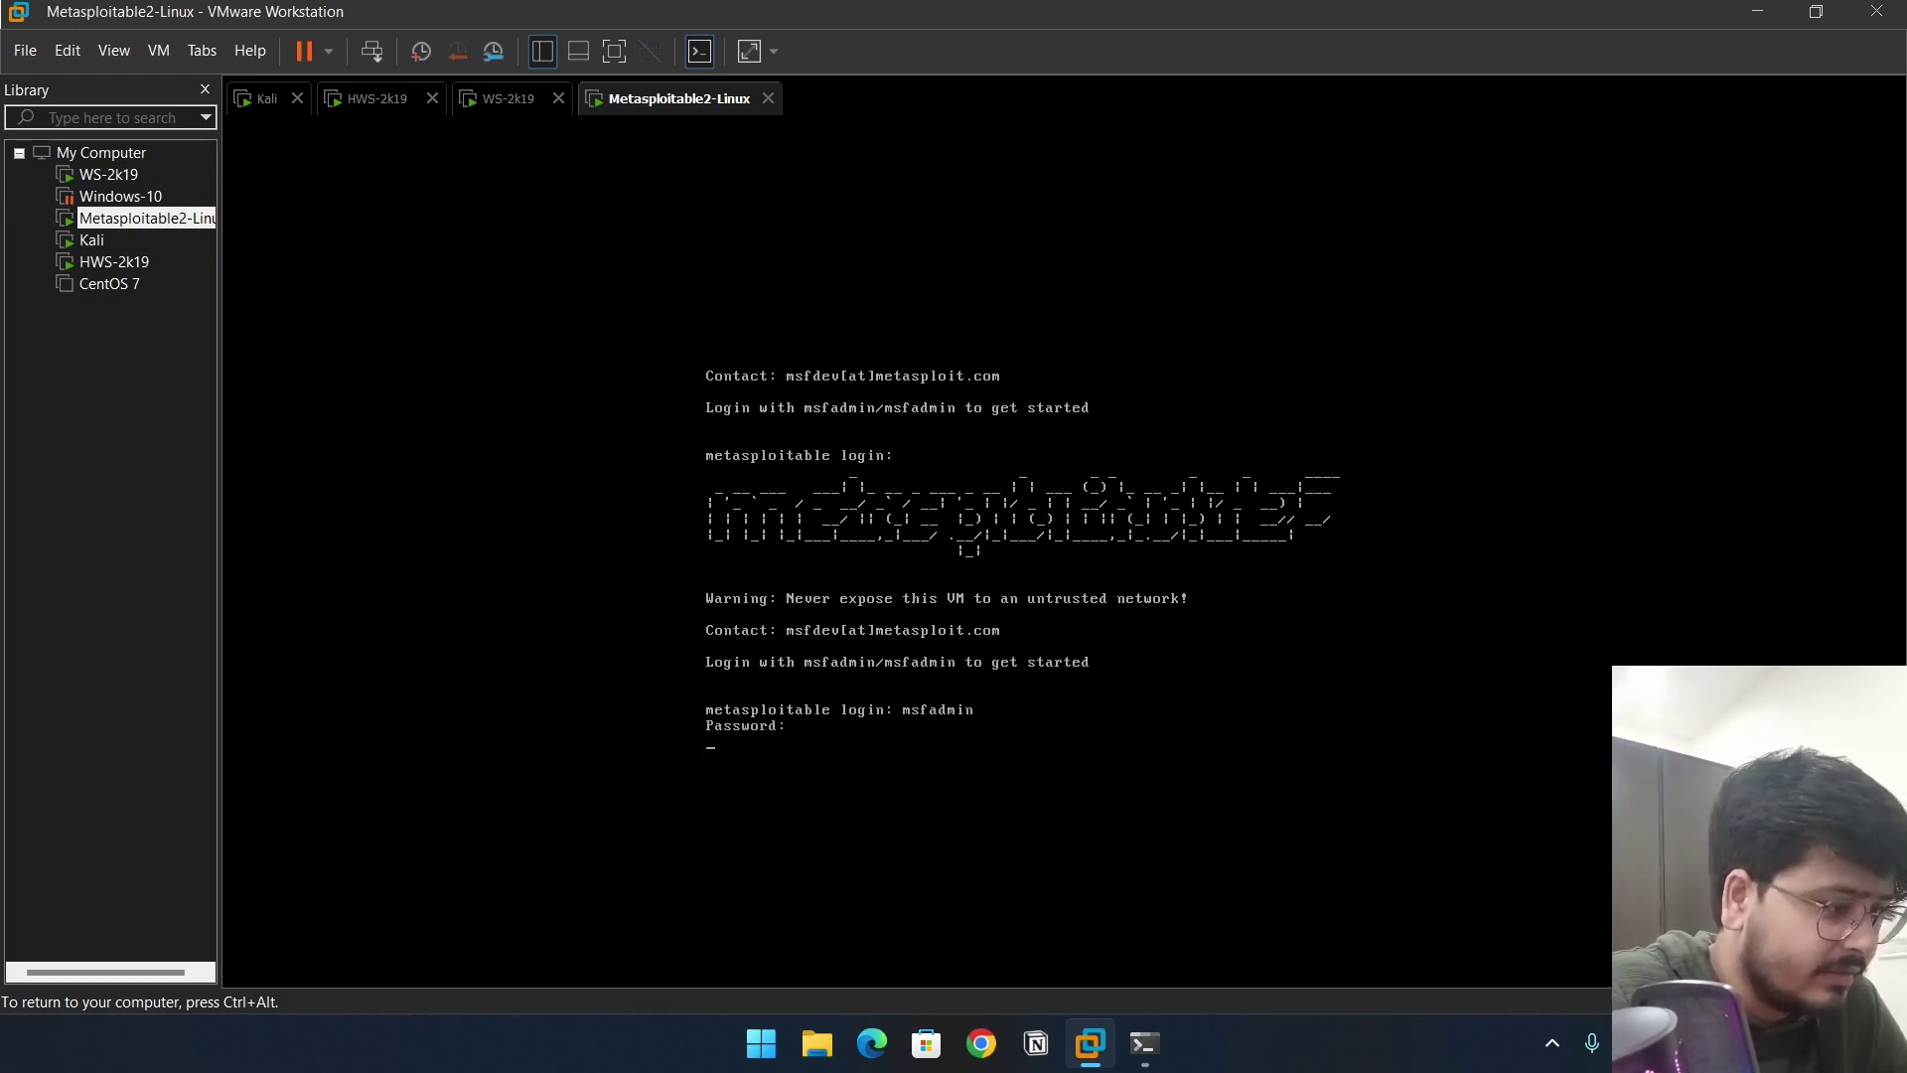
text(metasploitable login: m)
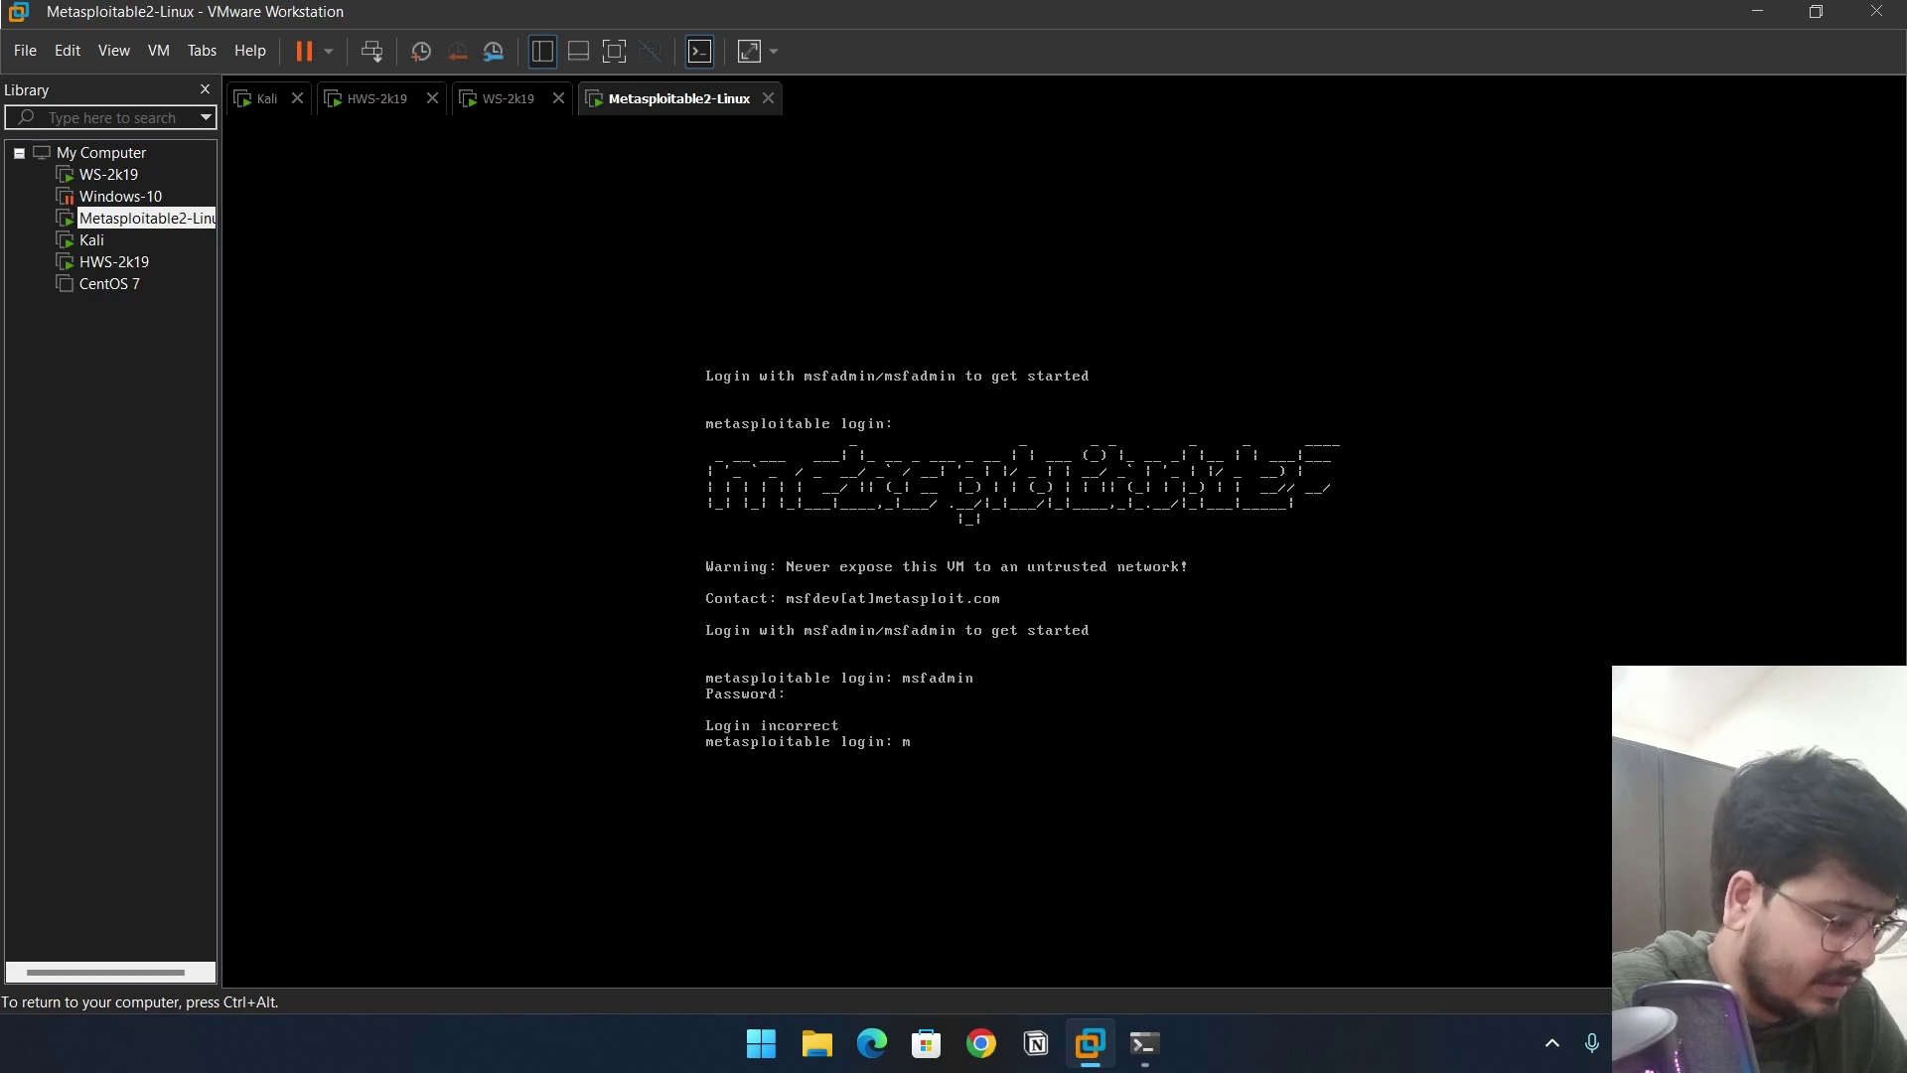
text(sfadmin)
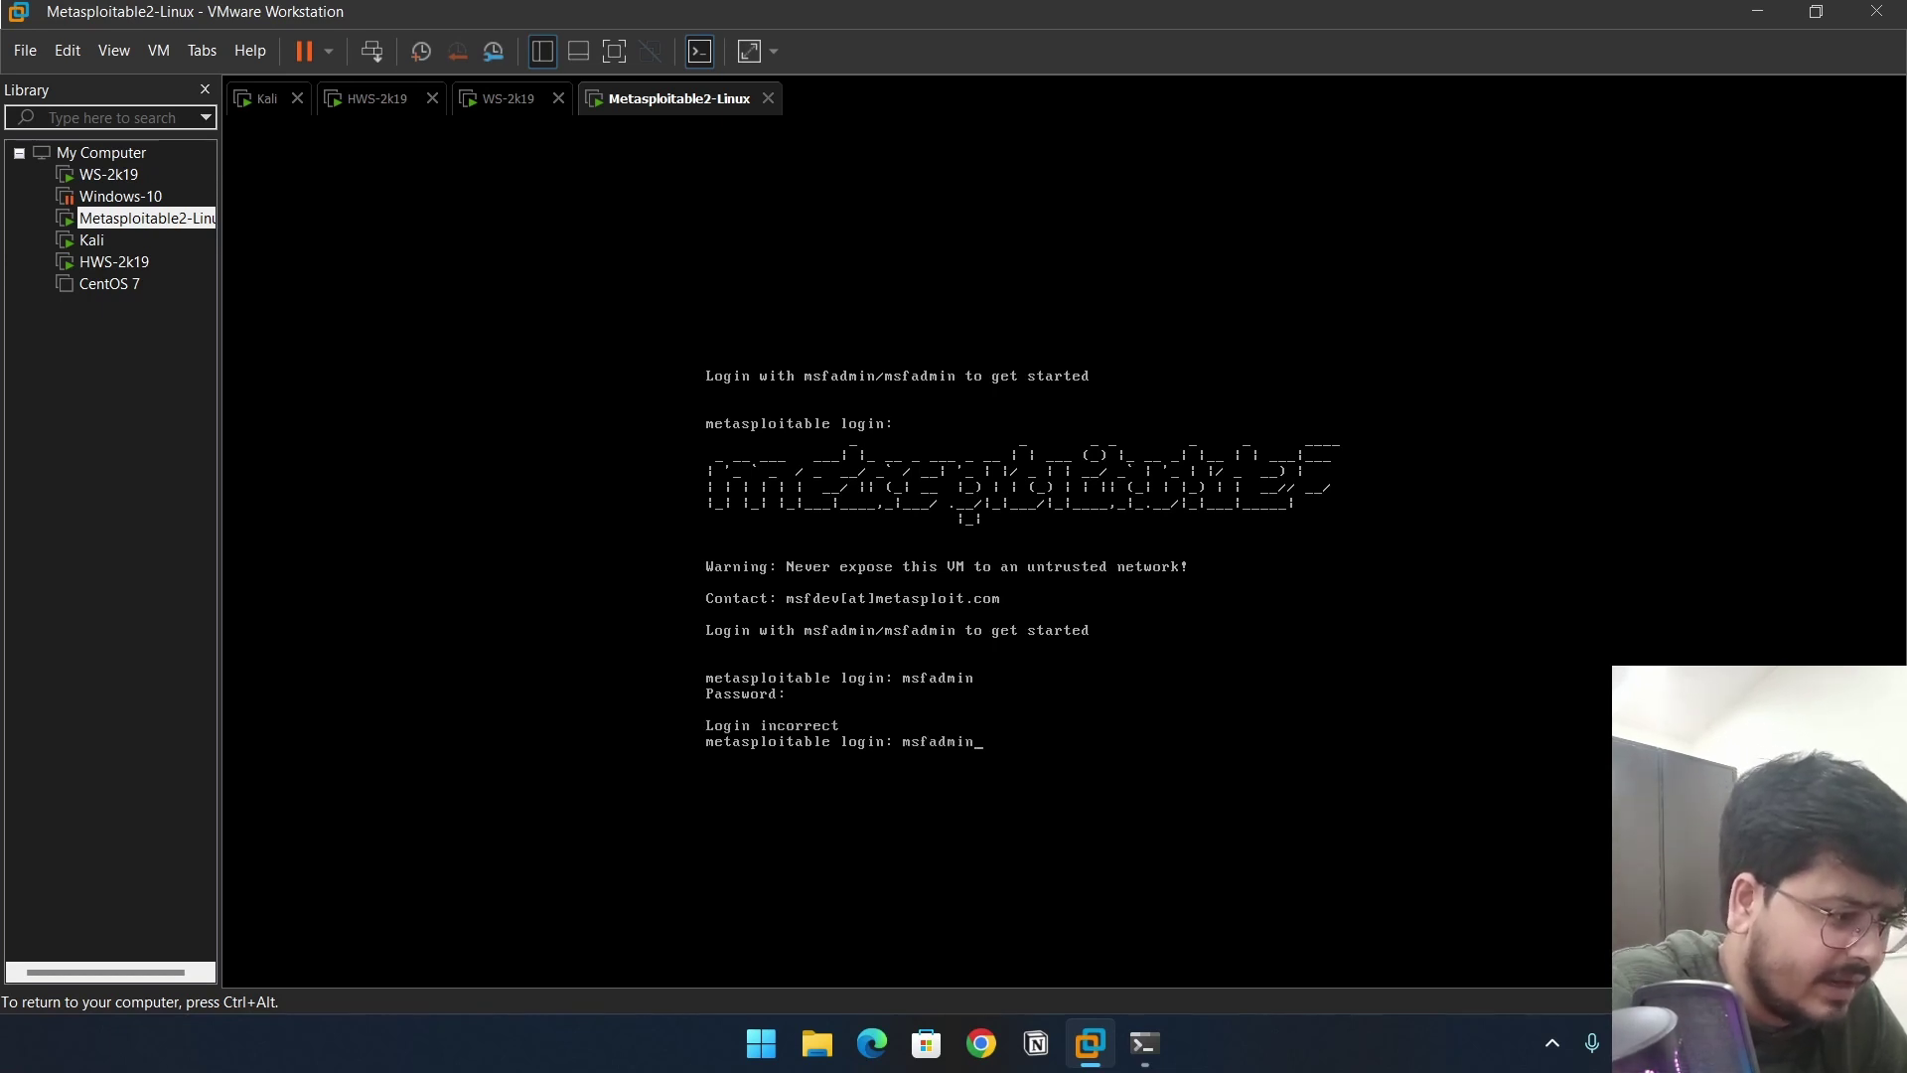
key(Return)
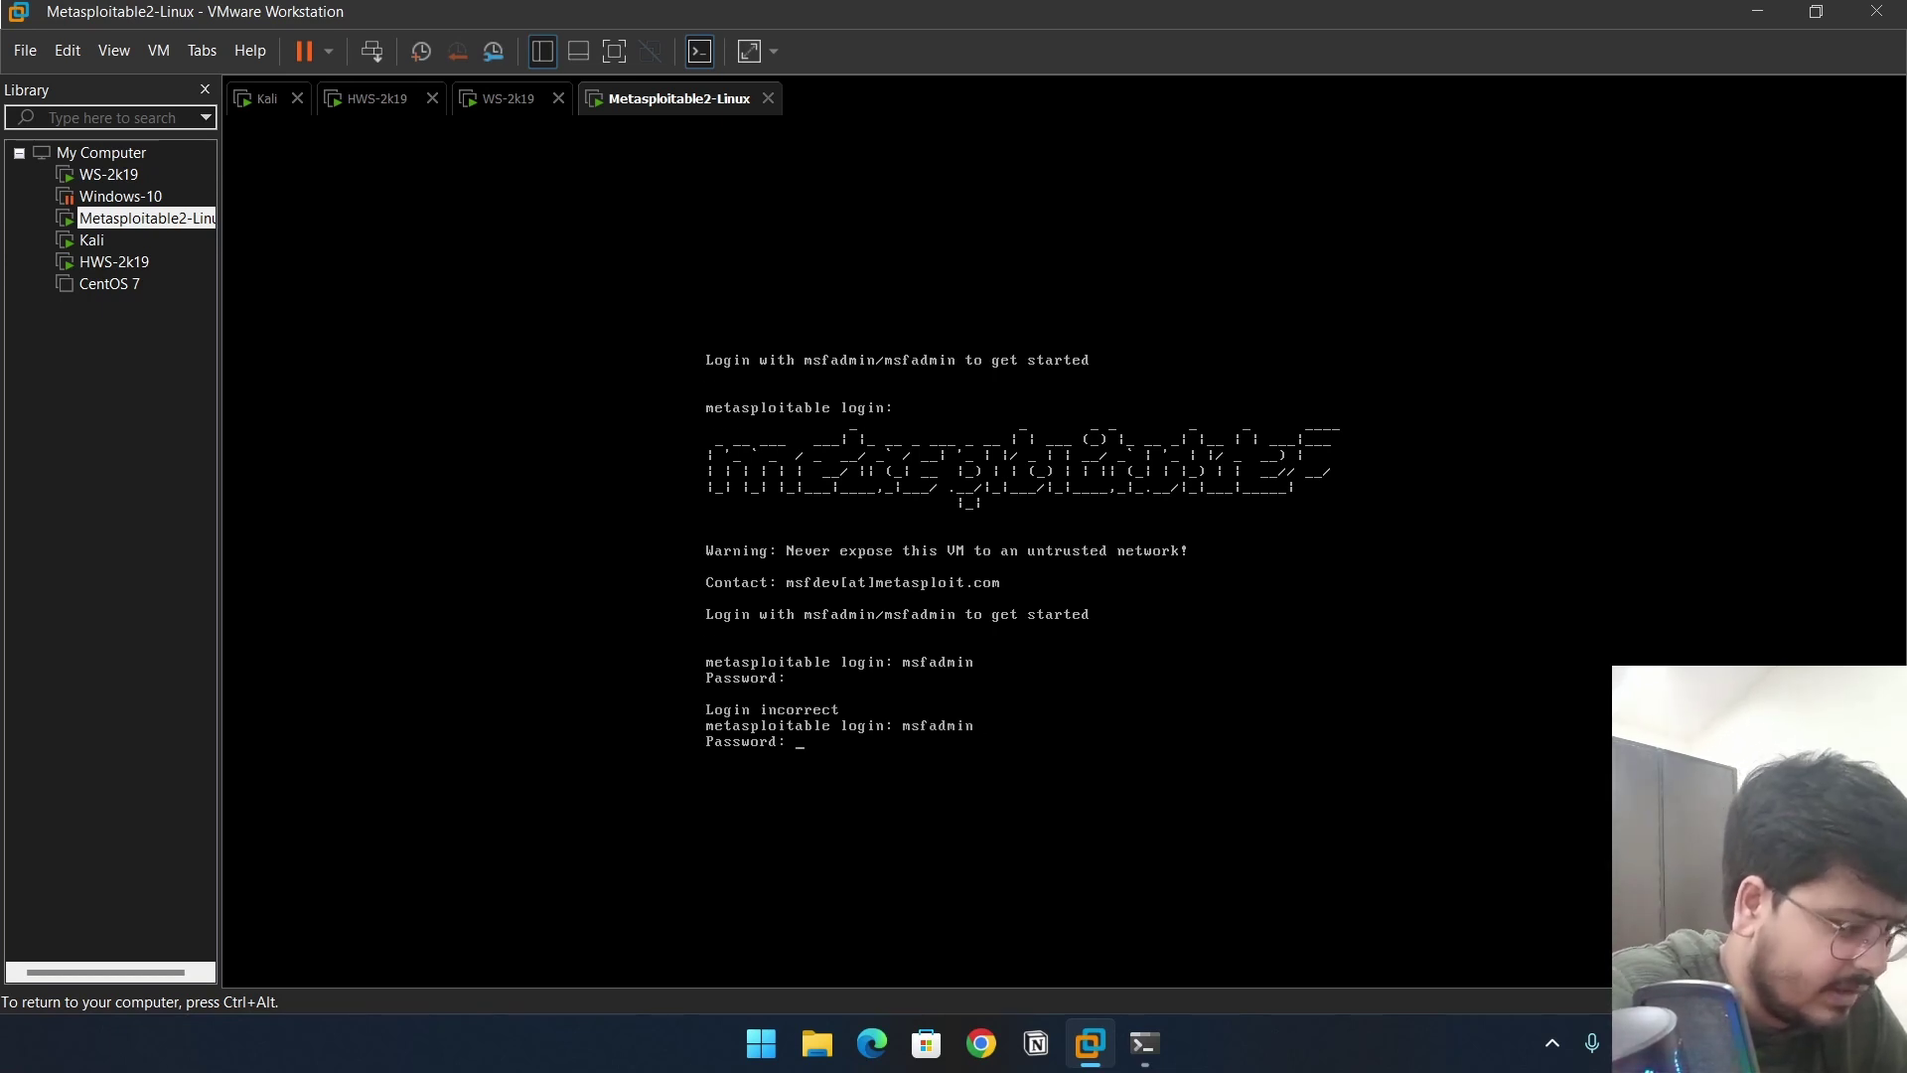
key(Return)
Run ifconfig on the Metasploitable machine to check its eth0 IP address, and release control of the virtual machine.
text(ifconfig)
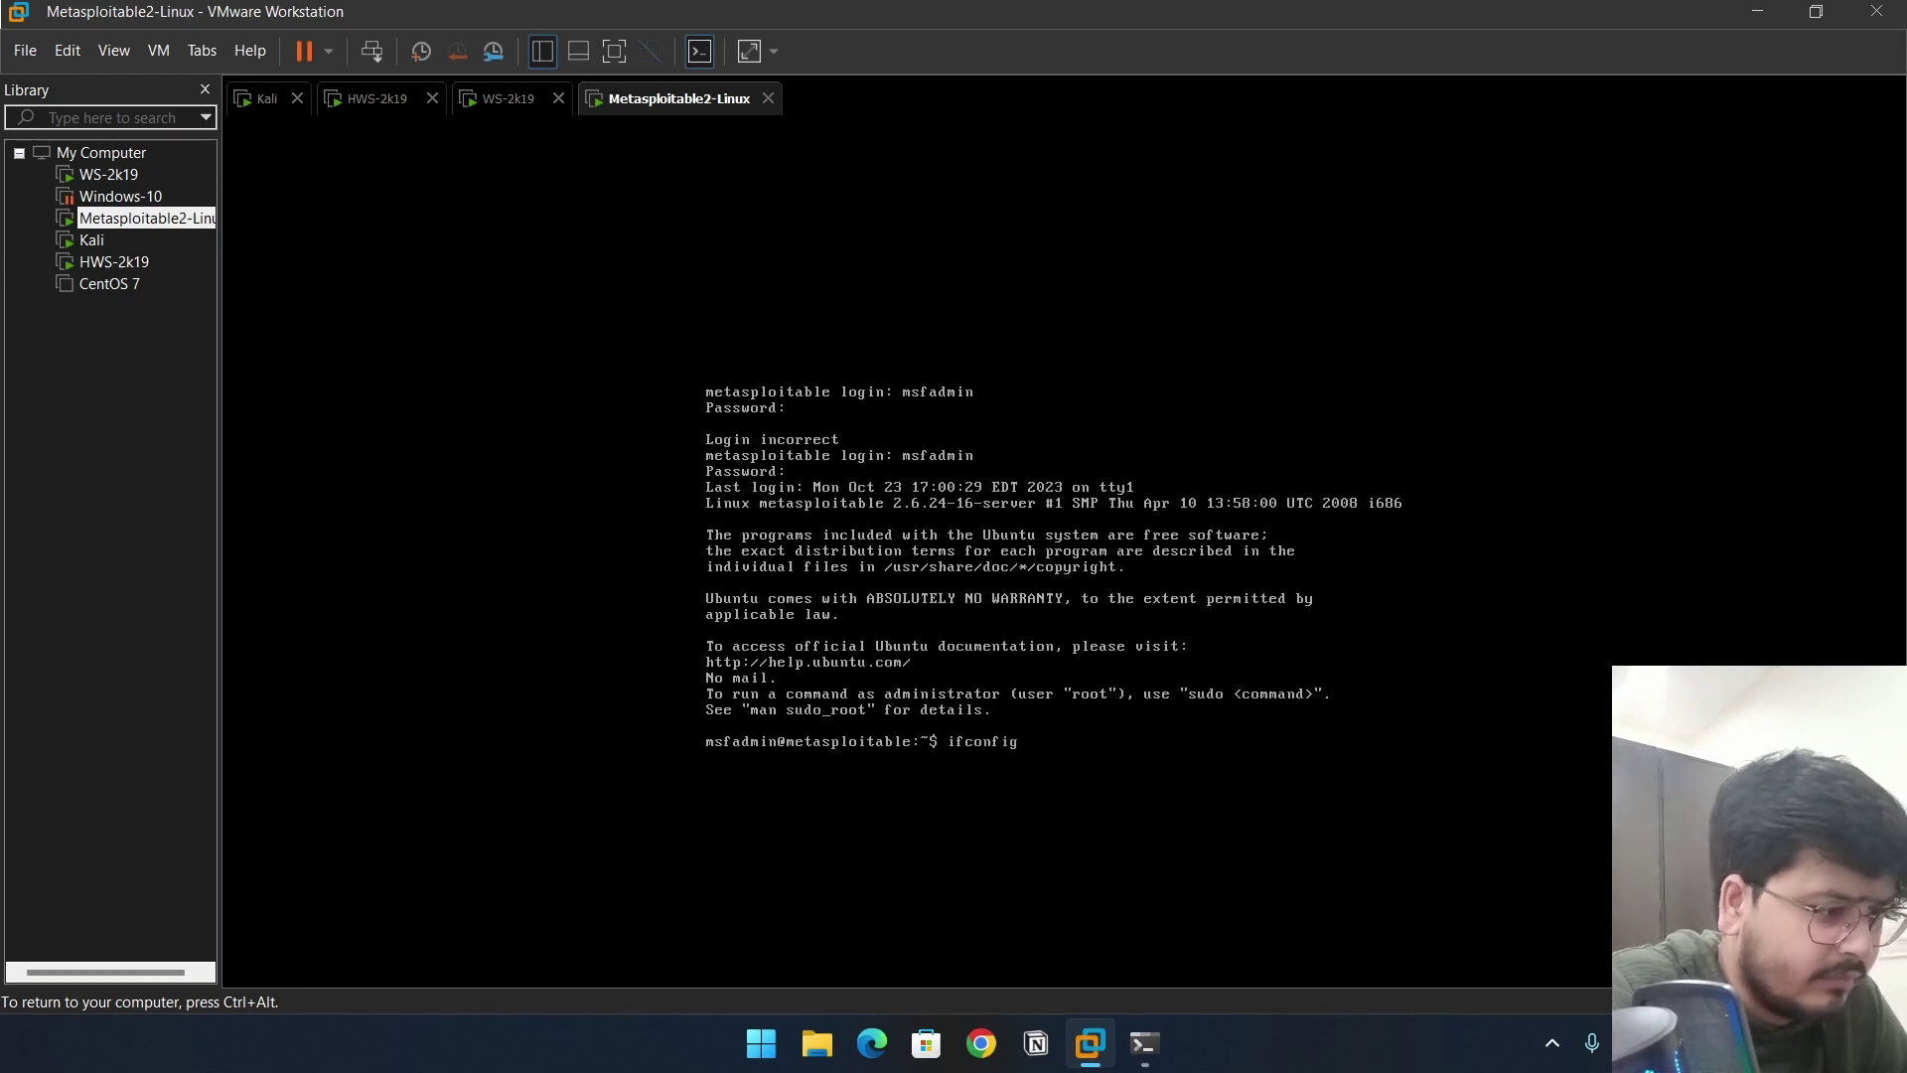
key(Return)
key(ctrl+alt)
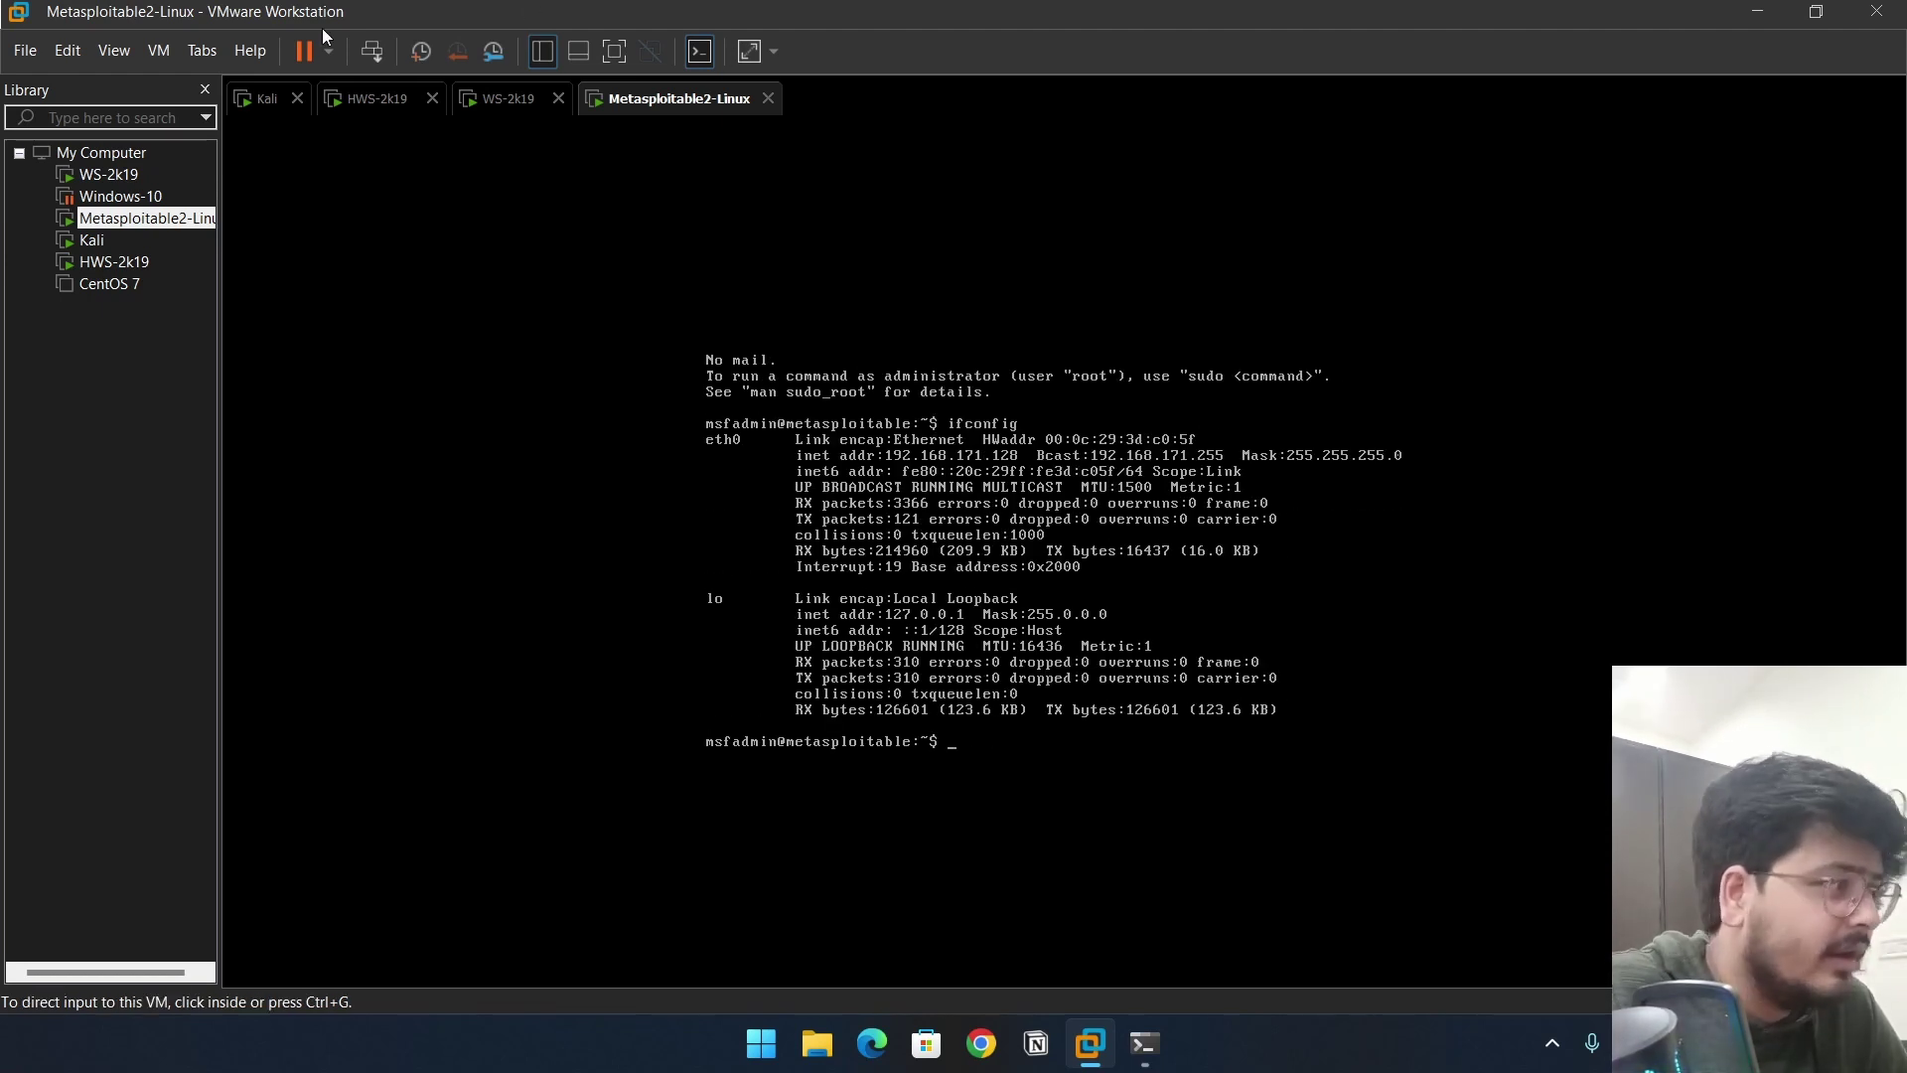
Return to the HWS-2k19 scan results, inspect the METASPLOITABLE host and unnamed live hosts, and widen the Ping column.
click(401, 92)
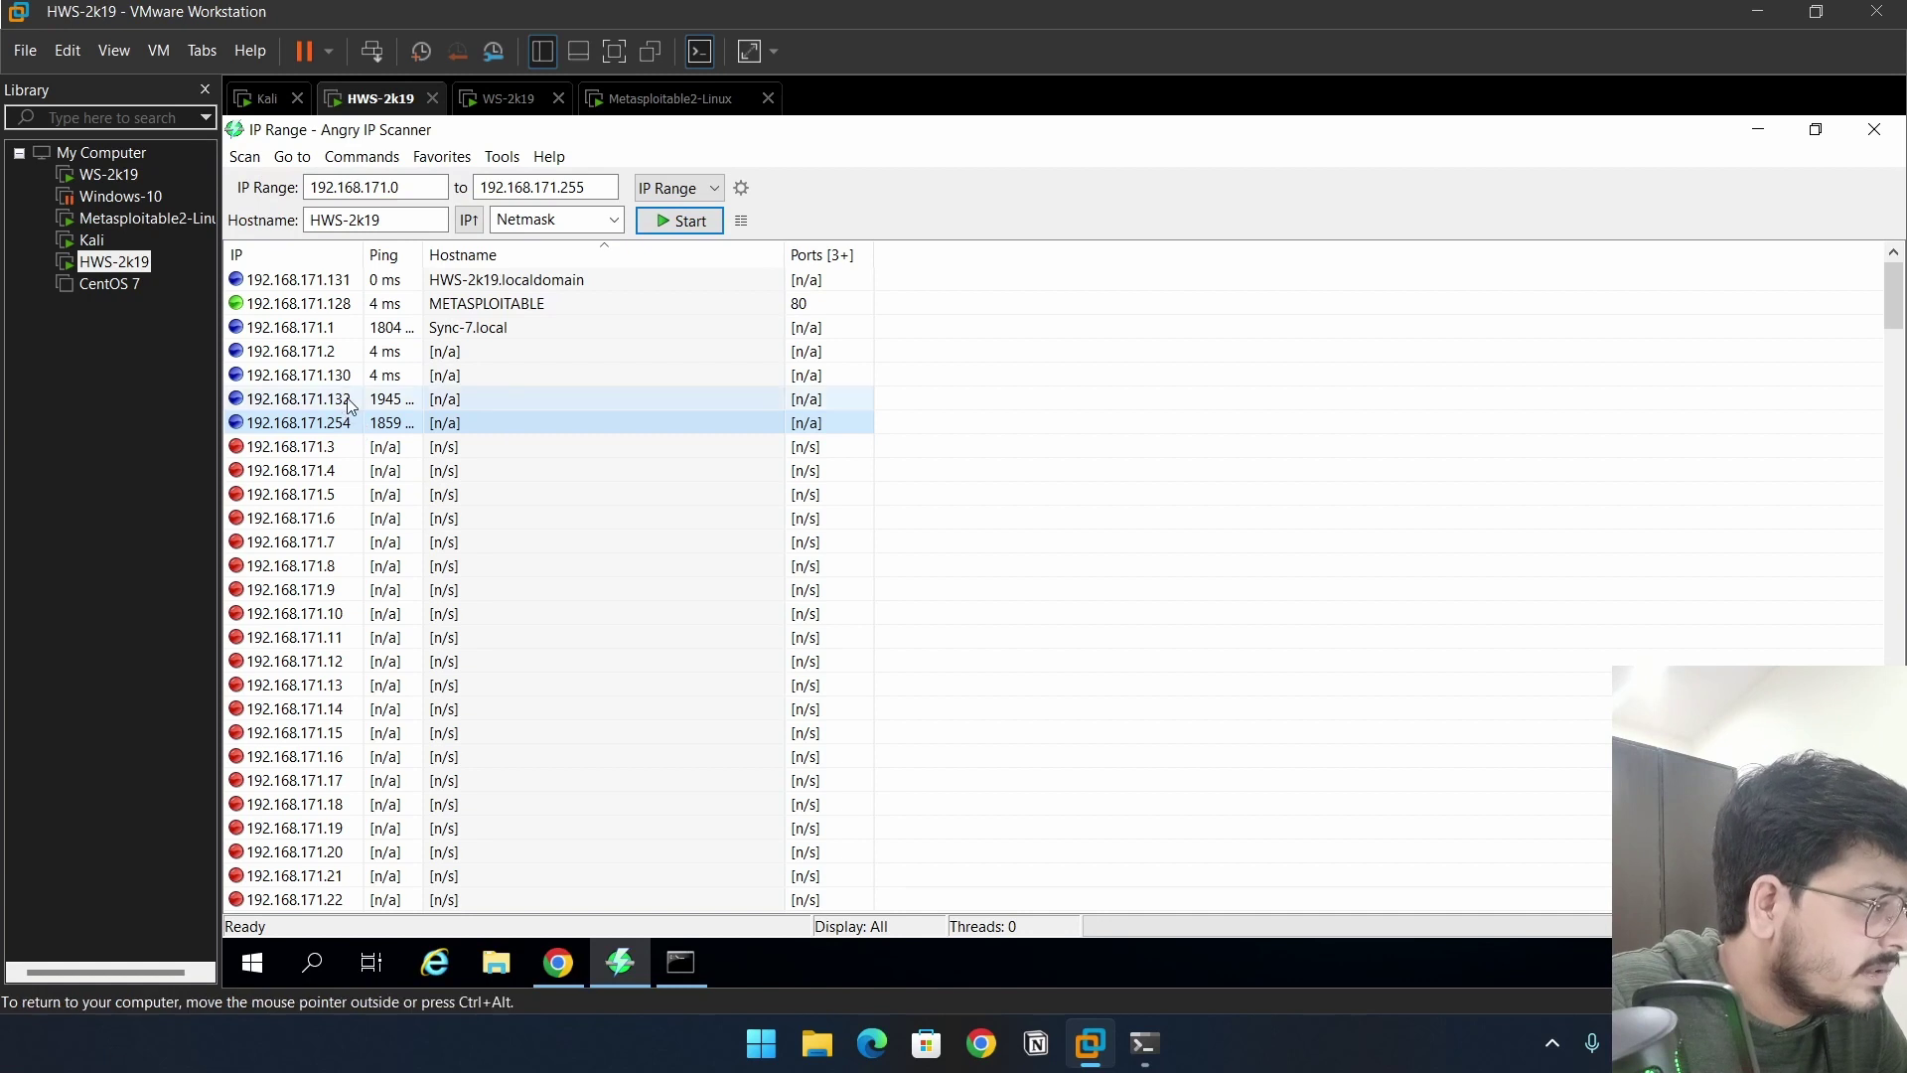
click(354, 303)
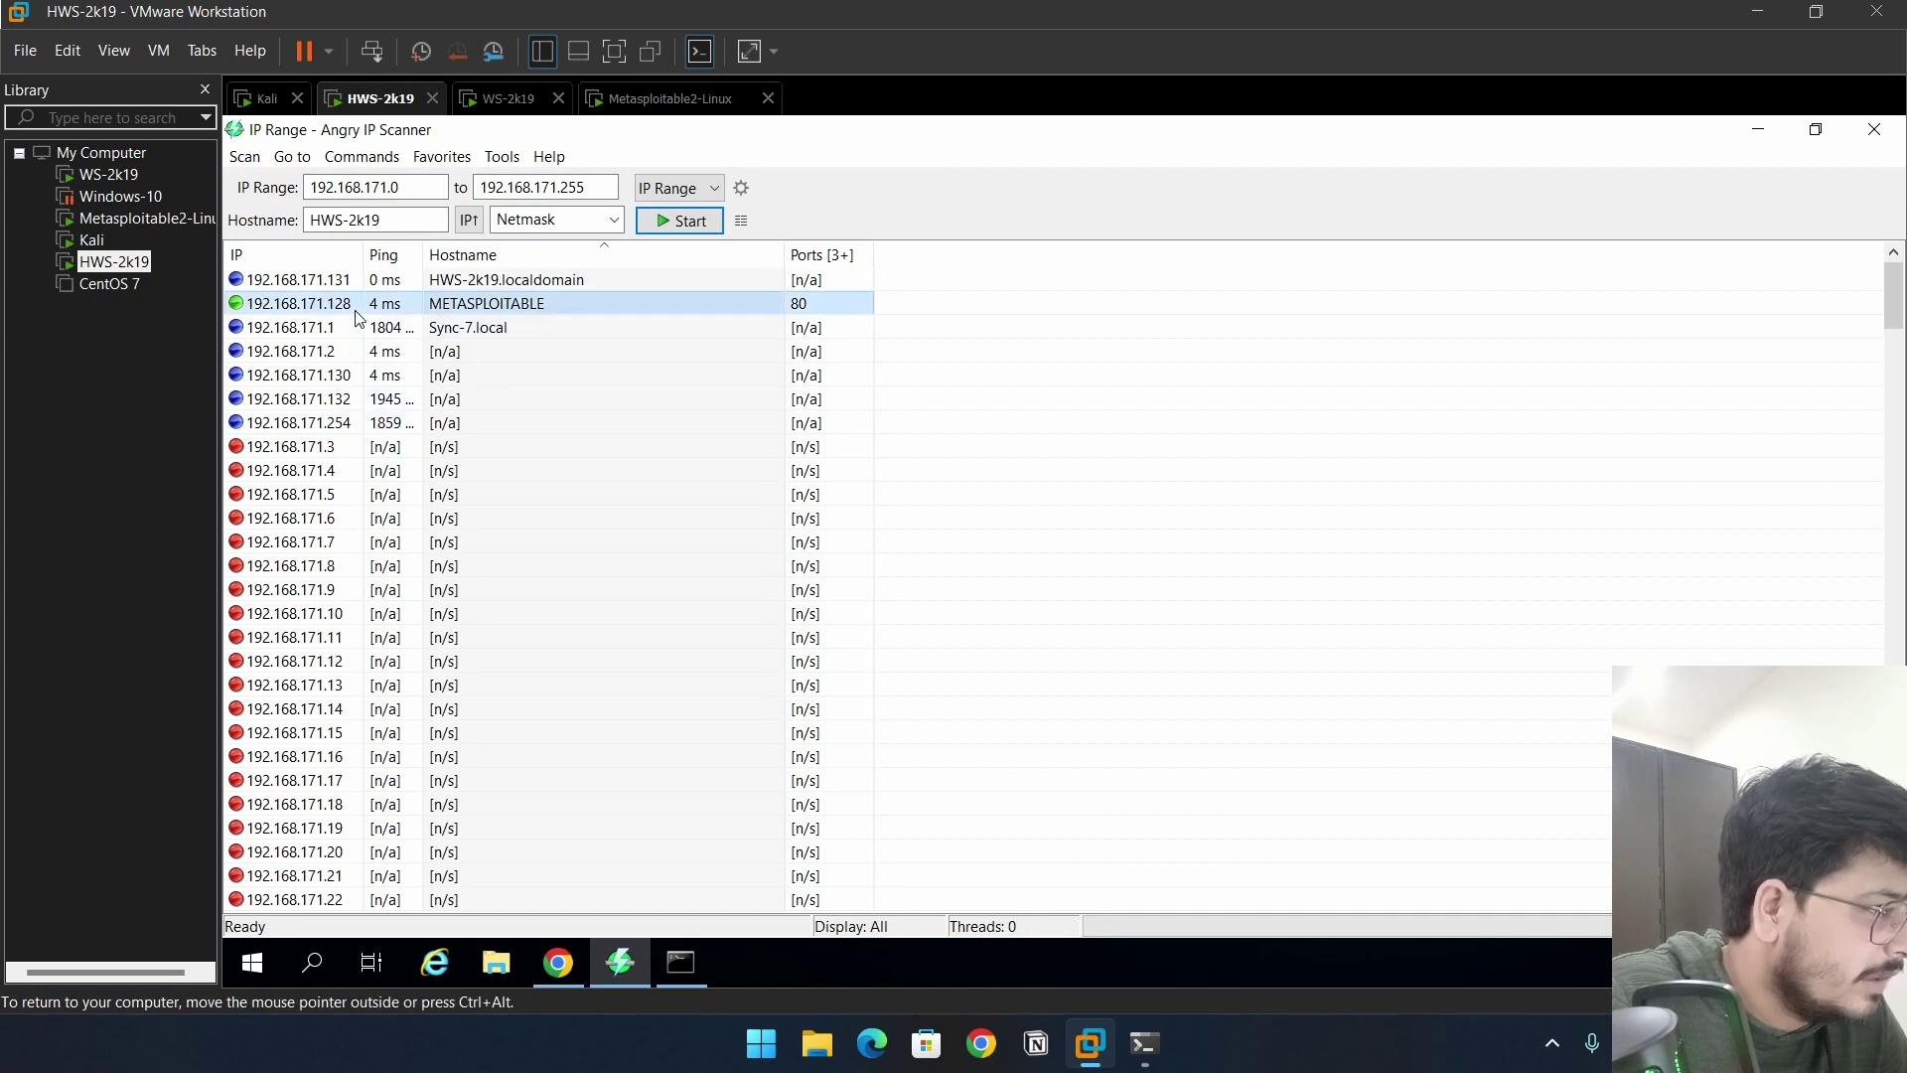
click(352, 400)
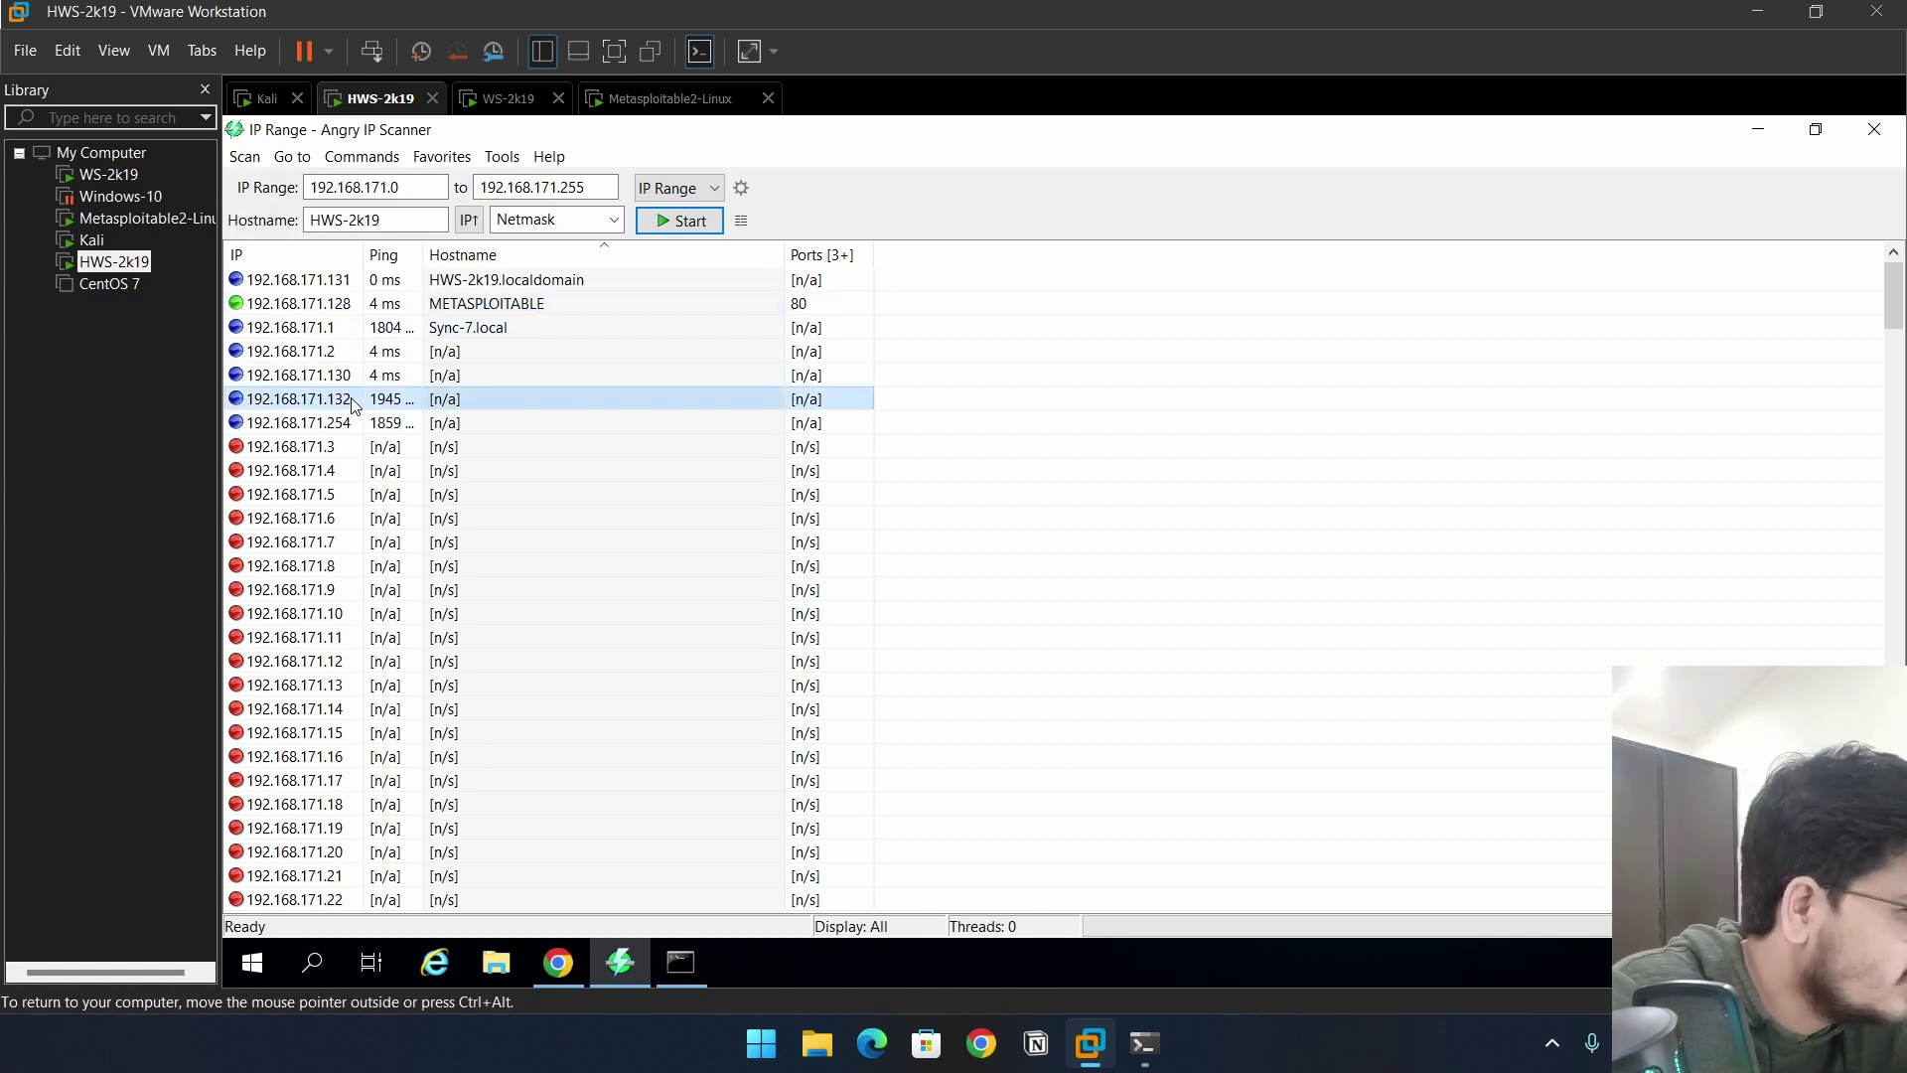
click(347, 424)
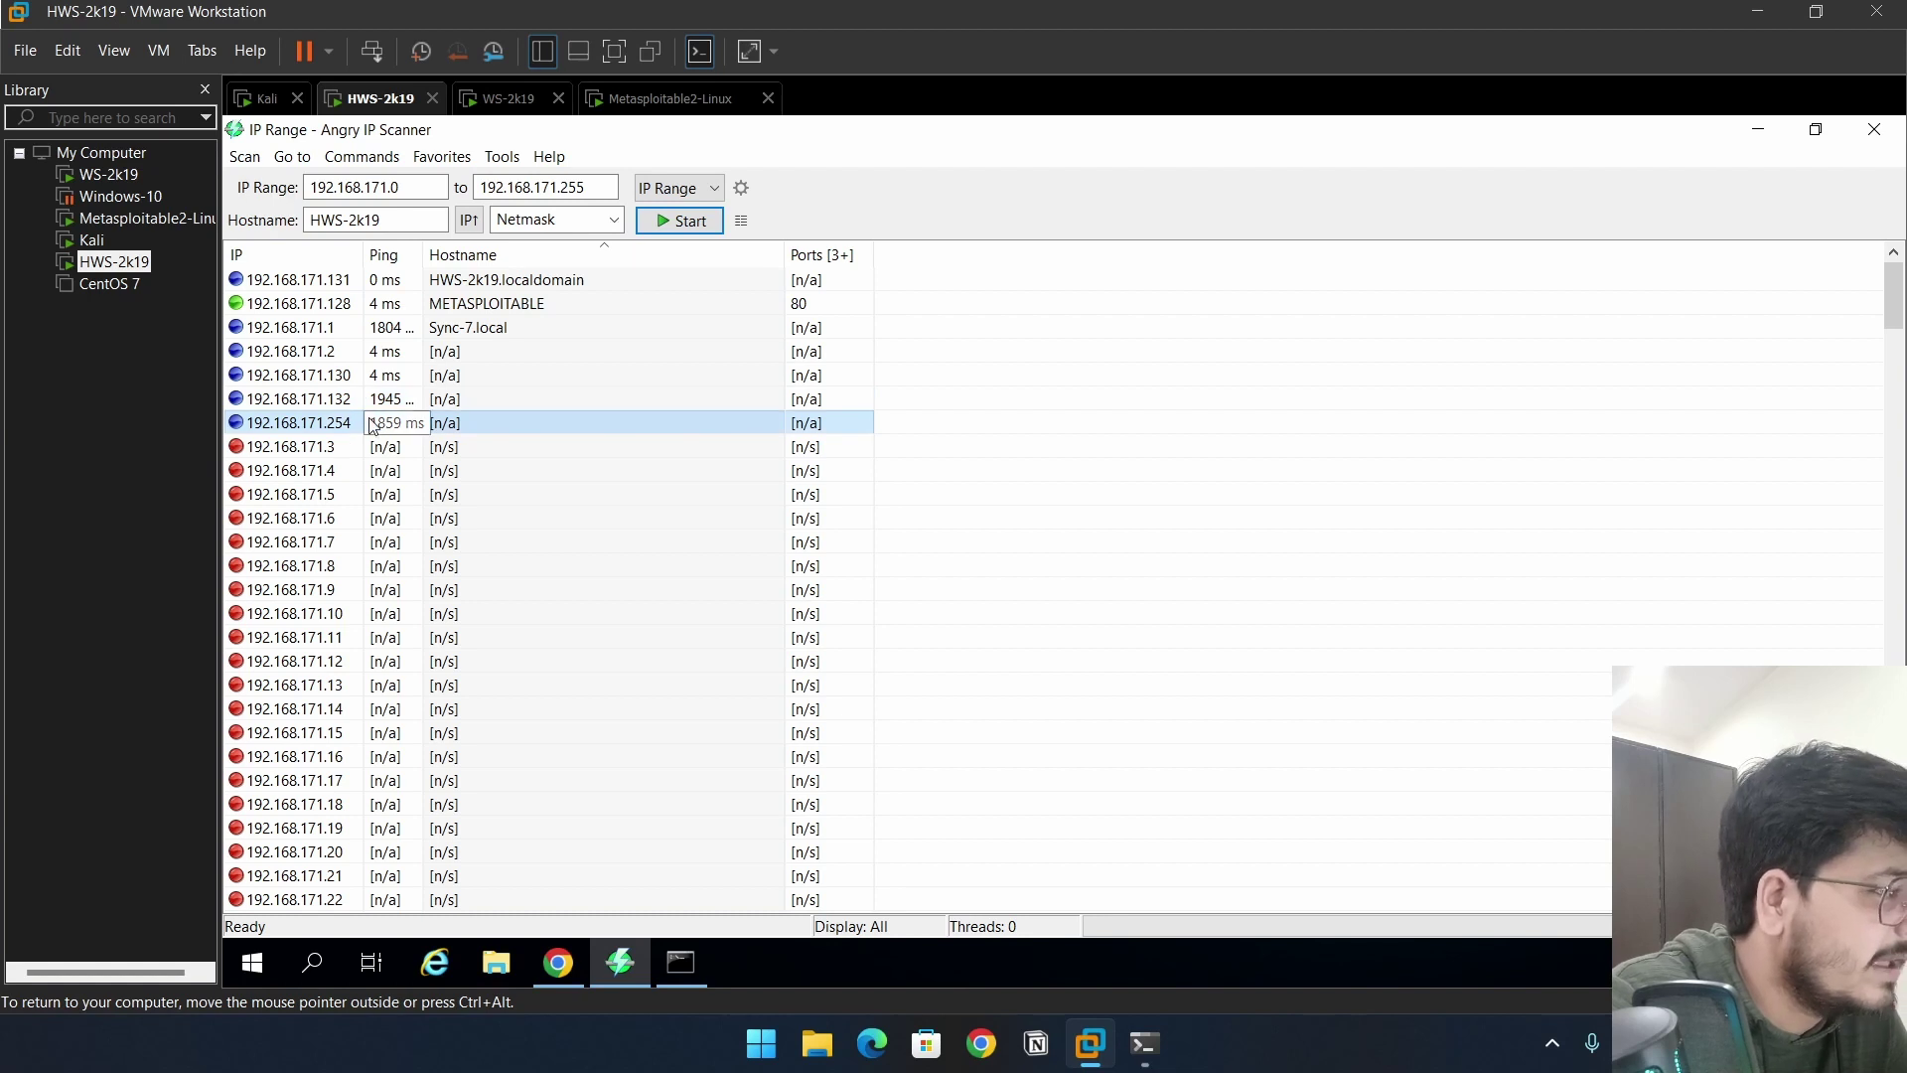
drag(423, 256, 535, 255)
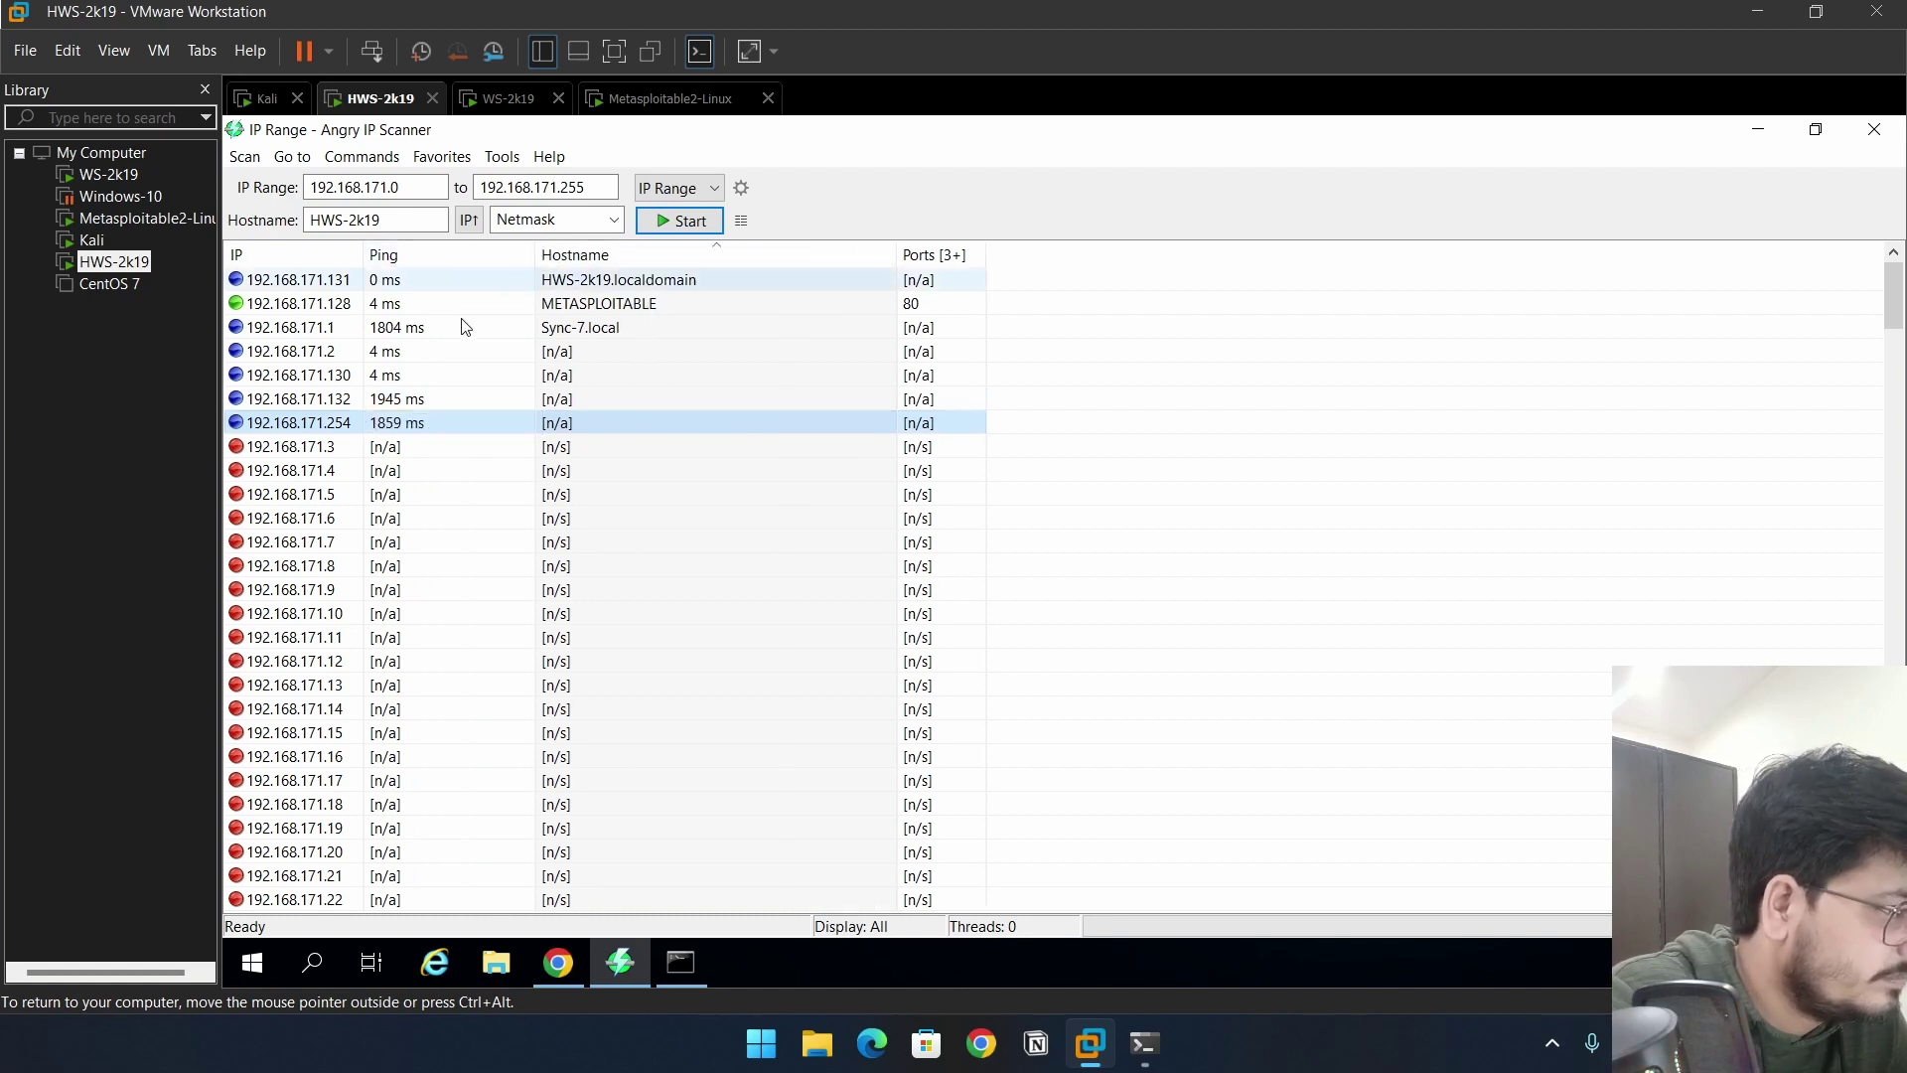
Examine the whole list of live and dead hosts and the open port reported for the METASPLOITABLE host.
scroll(703, 498, down, 3)
scroll(706, 499, up, 3)
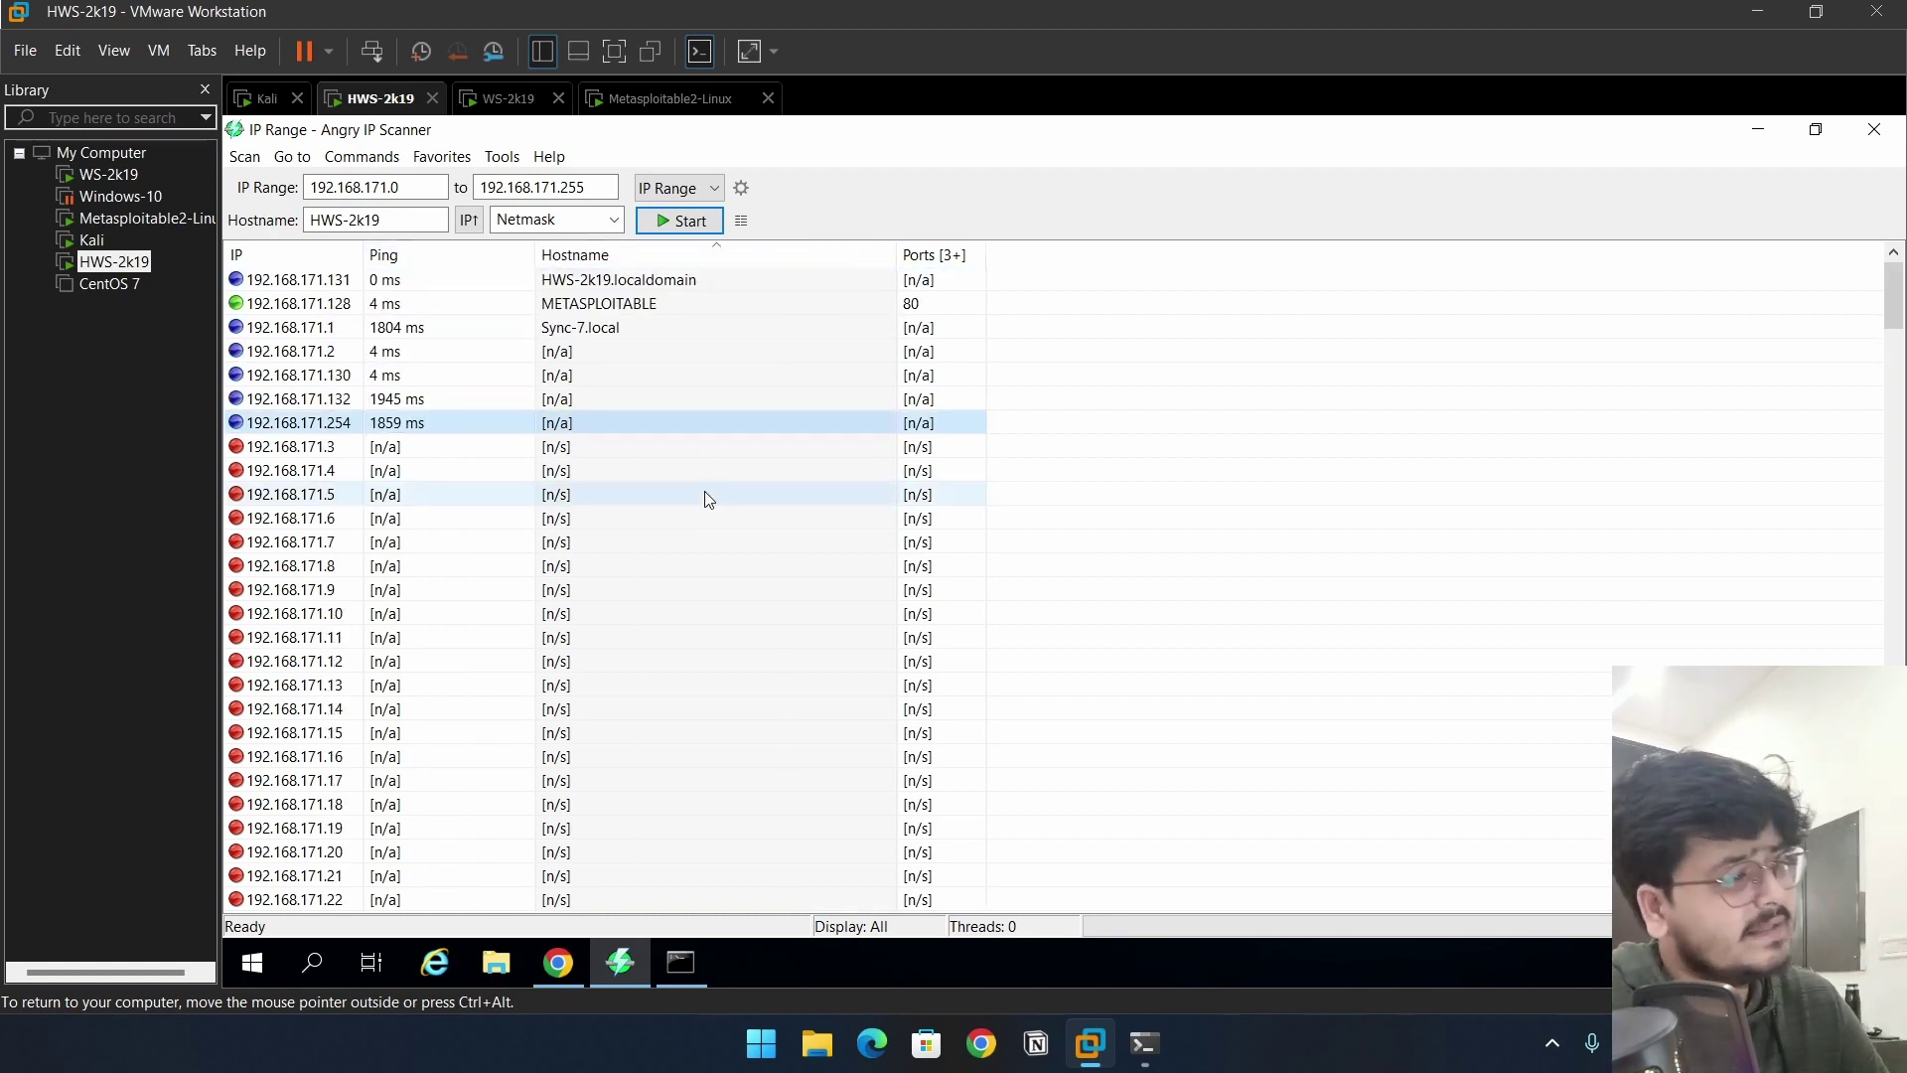
scroll(708, 499, down, 20)
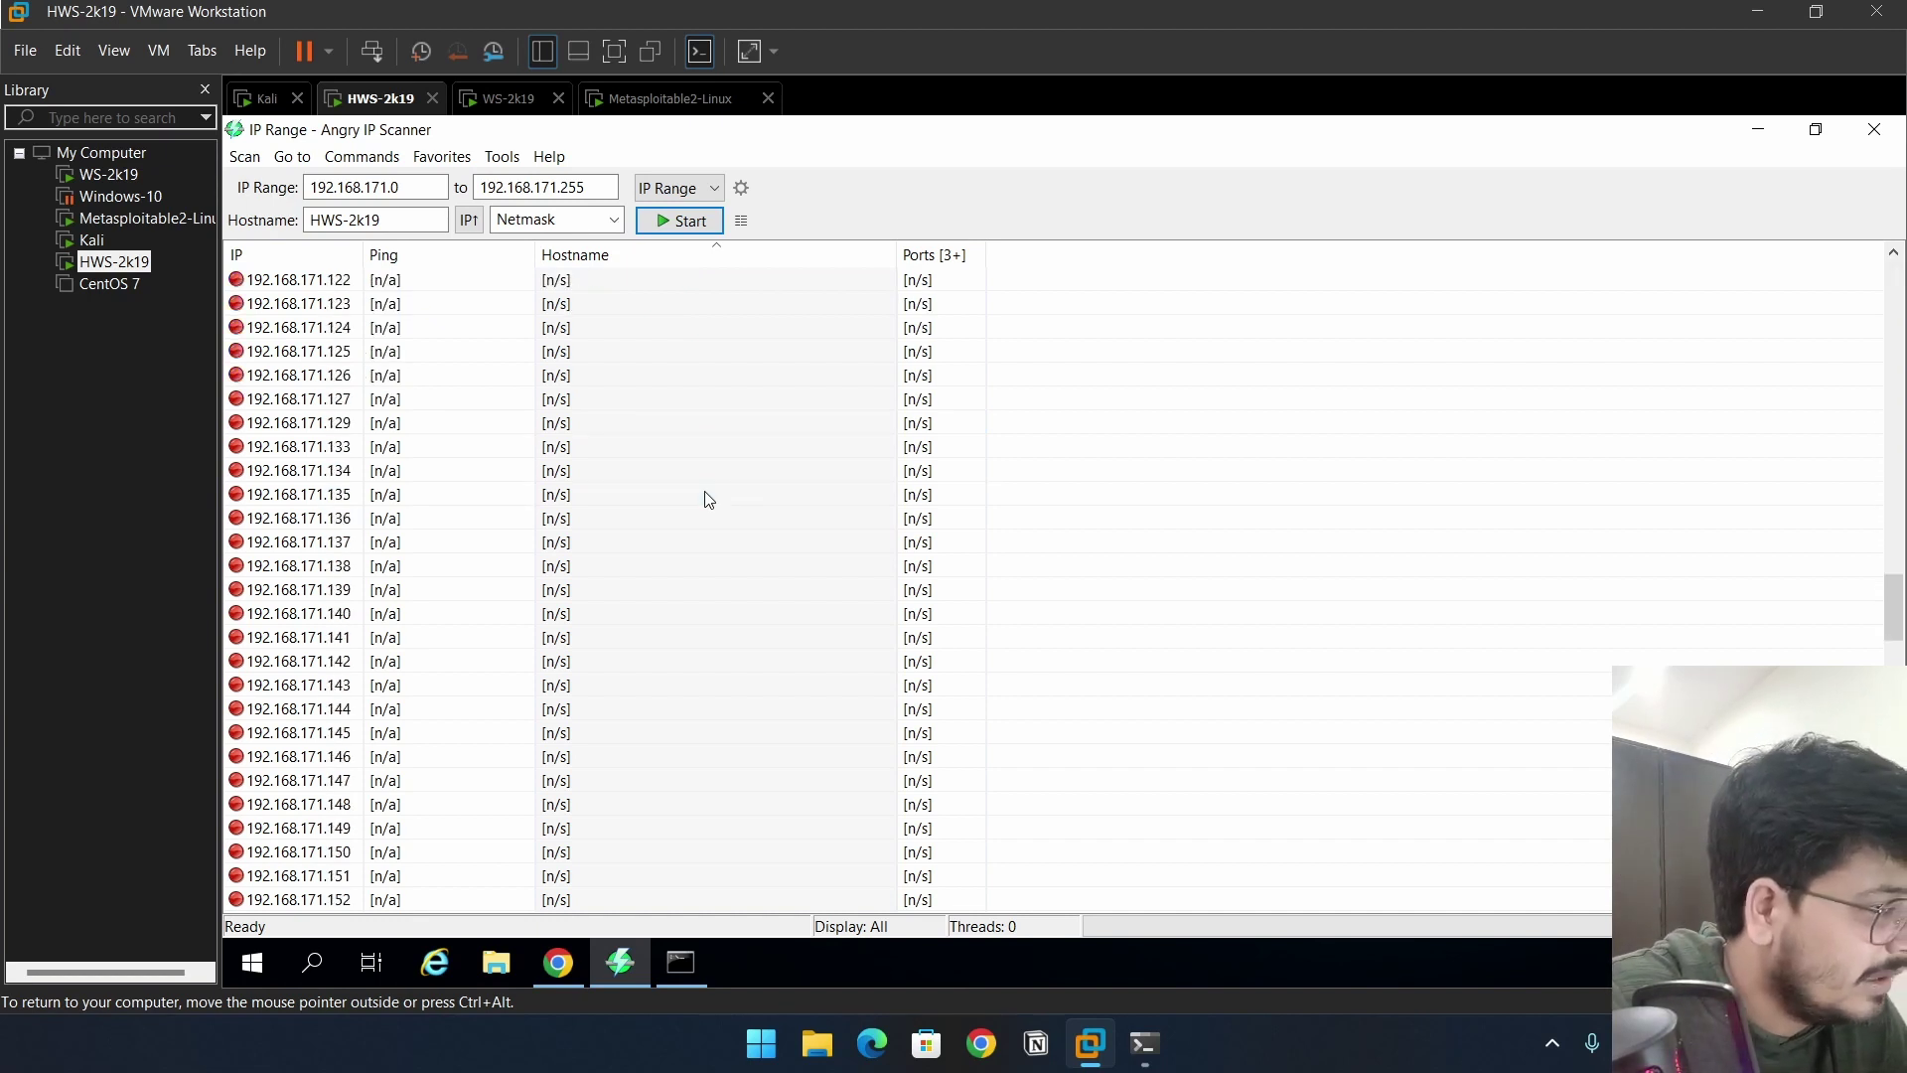
scroll(708, 498, up, 15)
scroll(708, 498, up, 7)
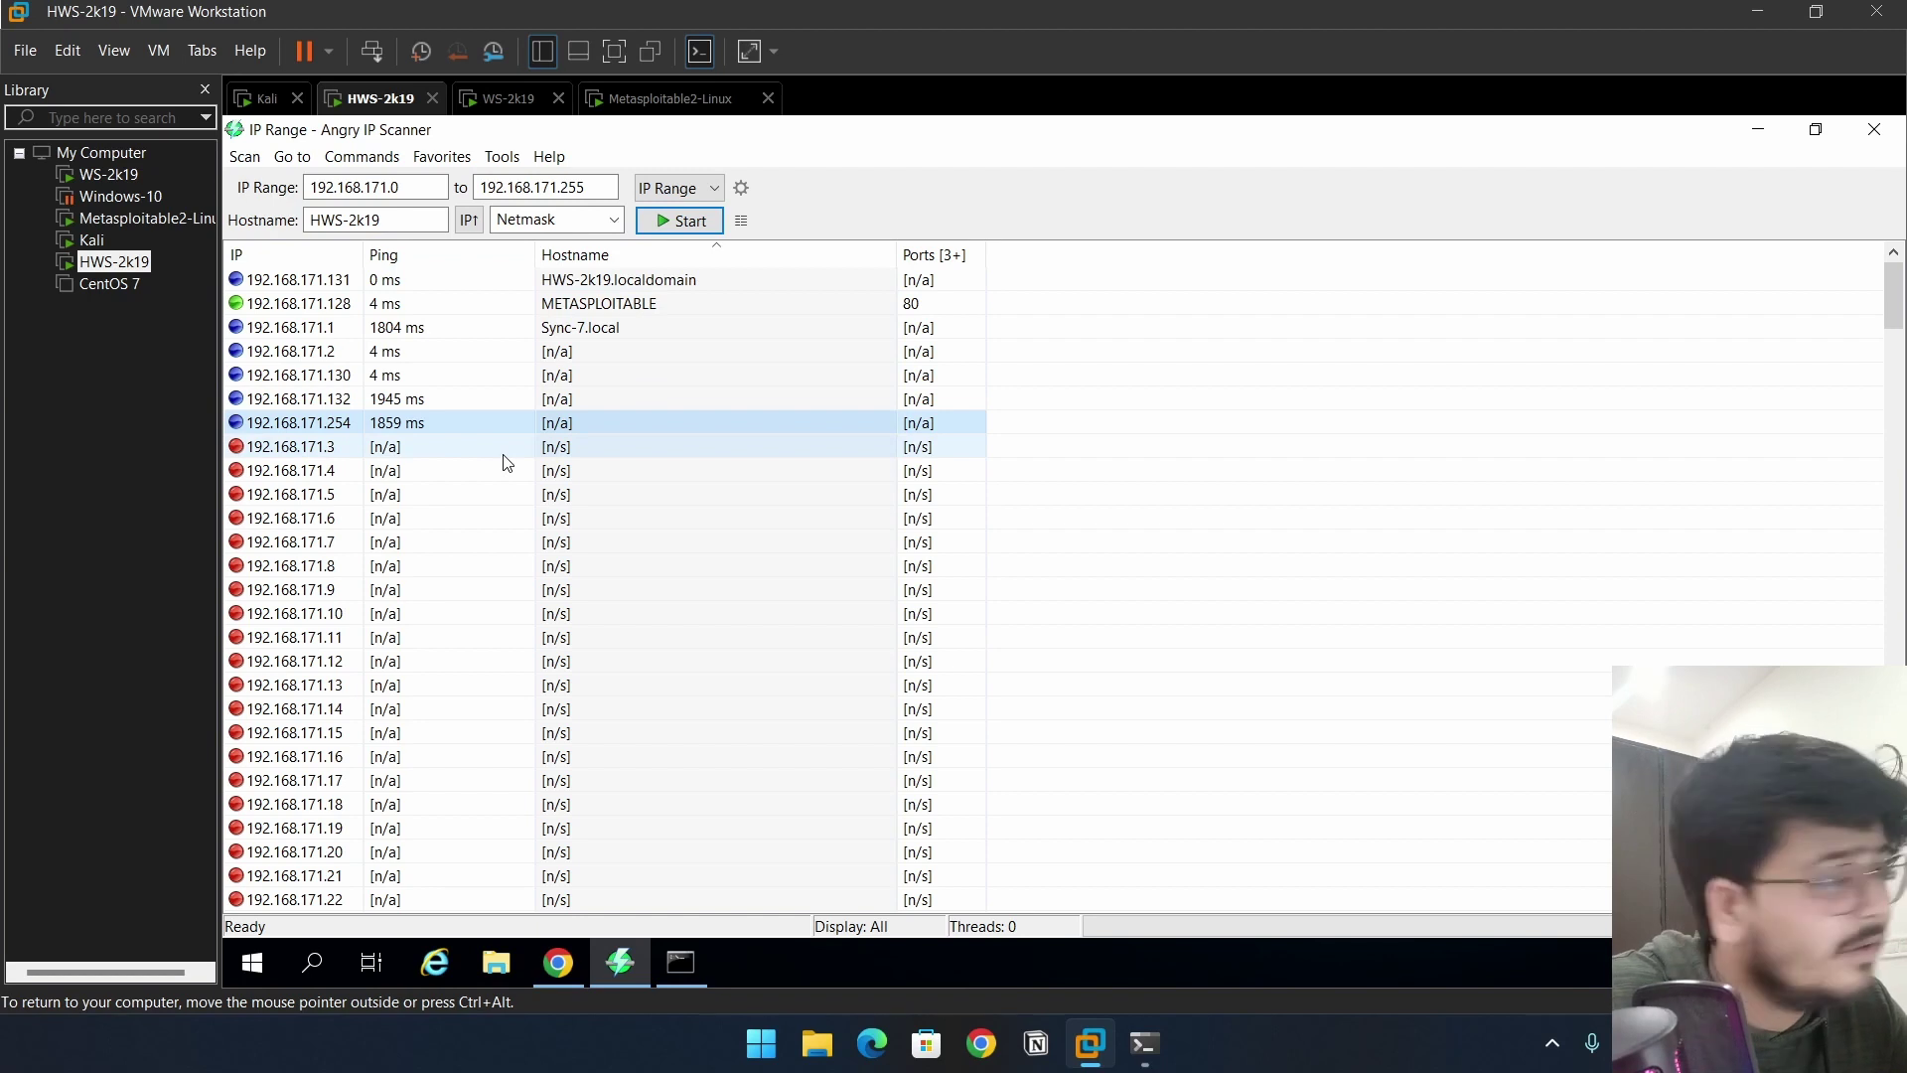
click(912, 304)
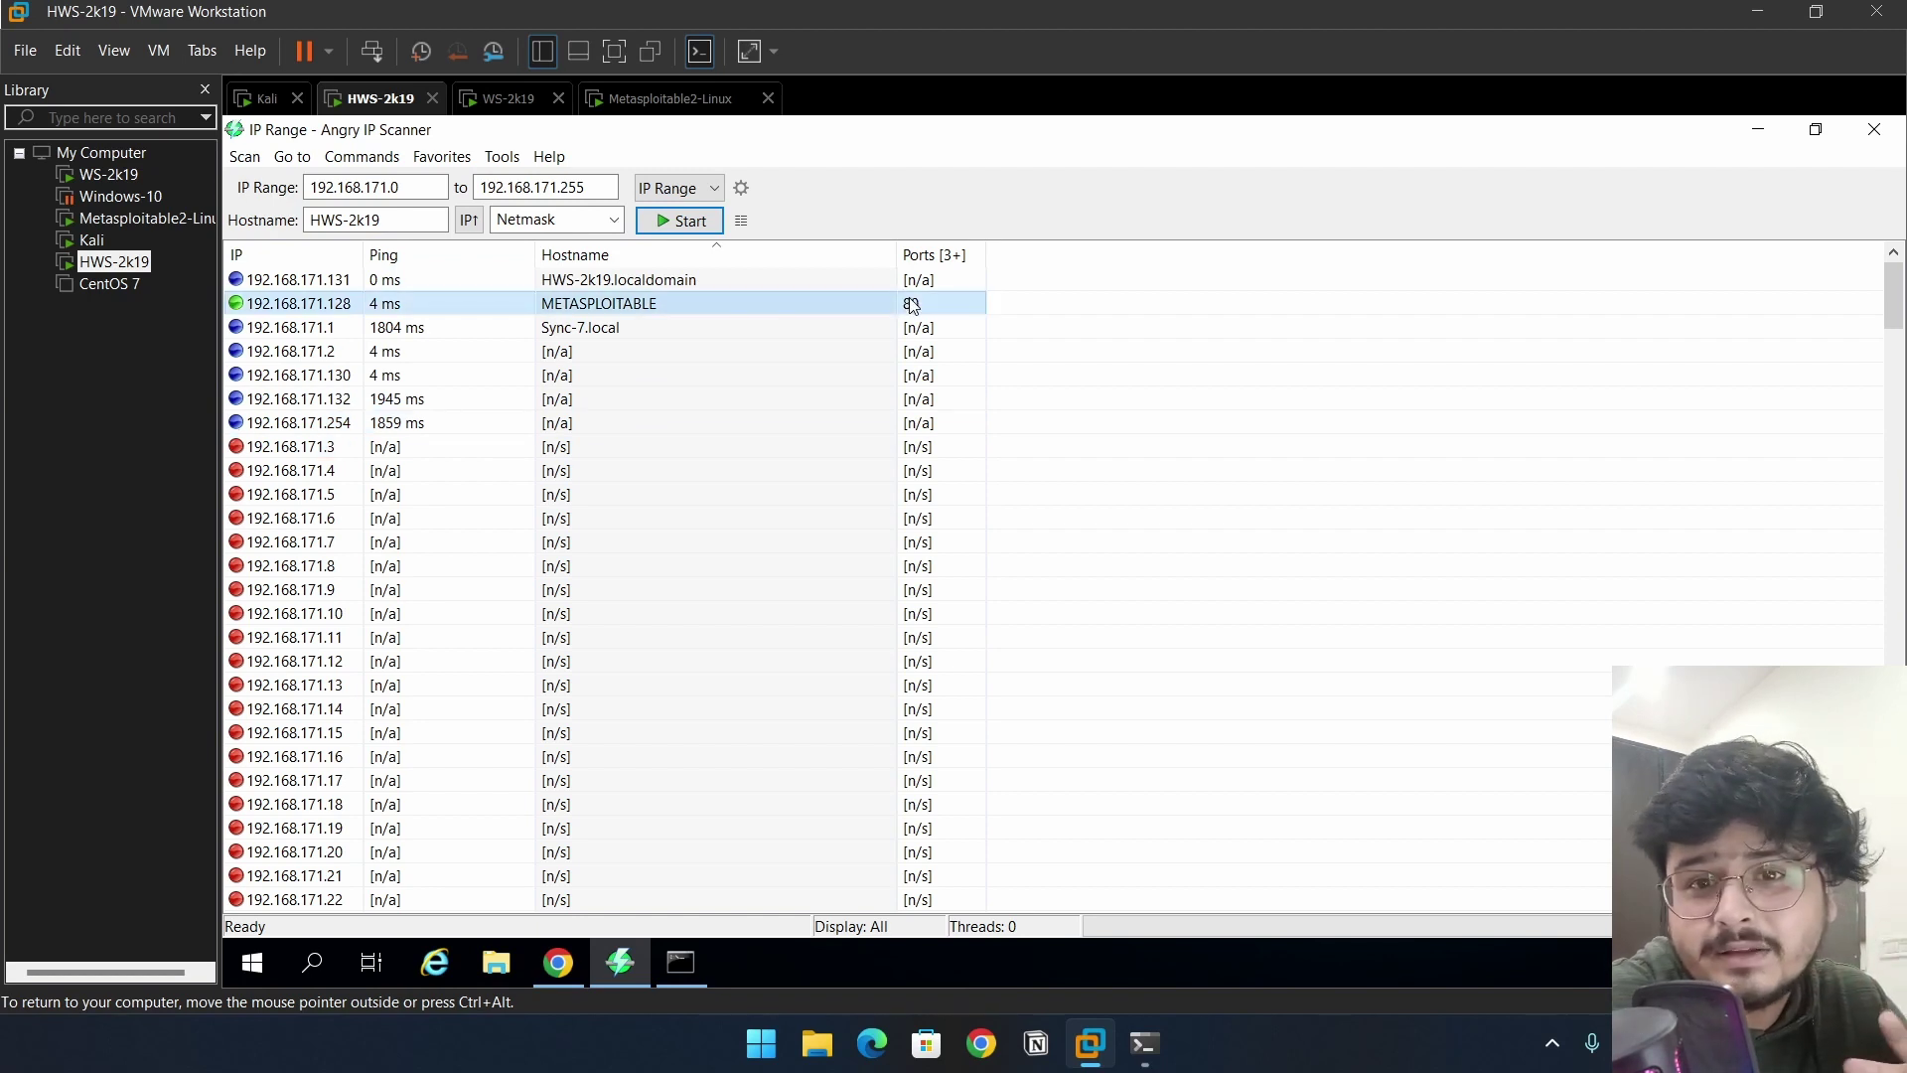